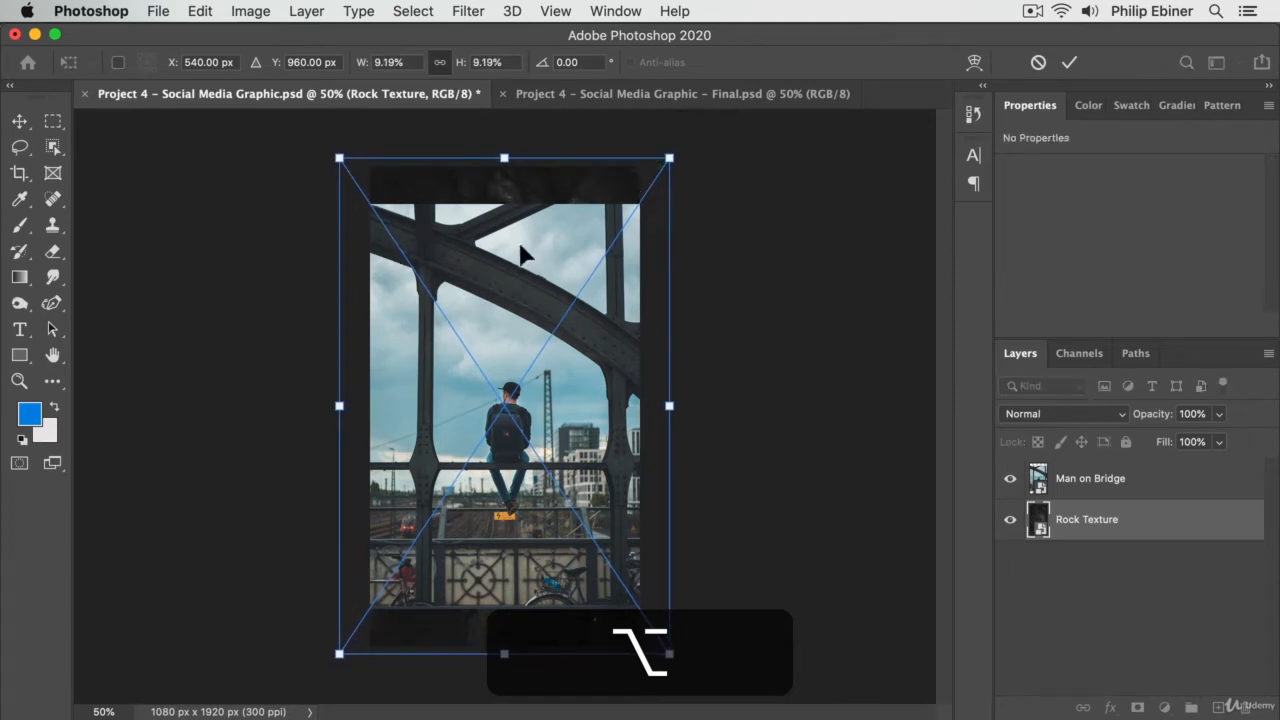
- Scale the Man on Bridge photo down around its centre to about 726 × 1088 px and compare the layout with the Final document
click(1128, 480)
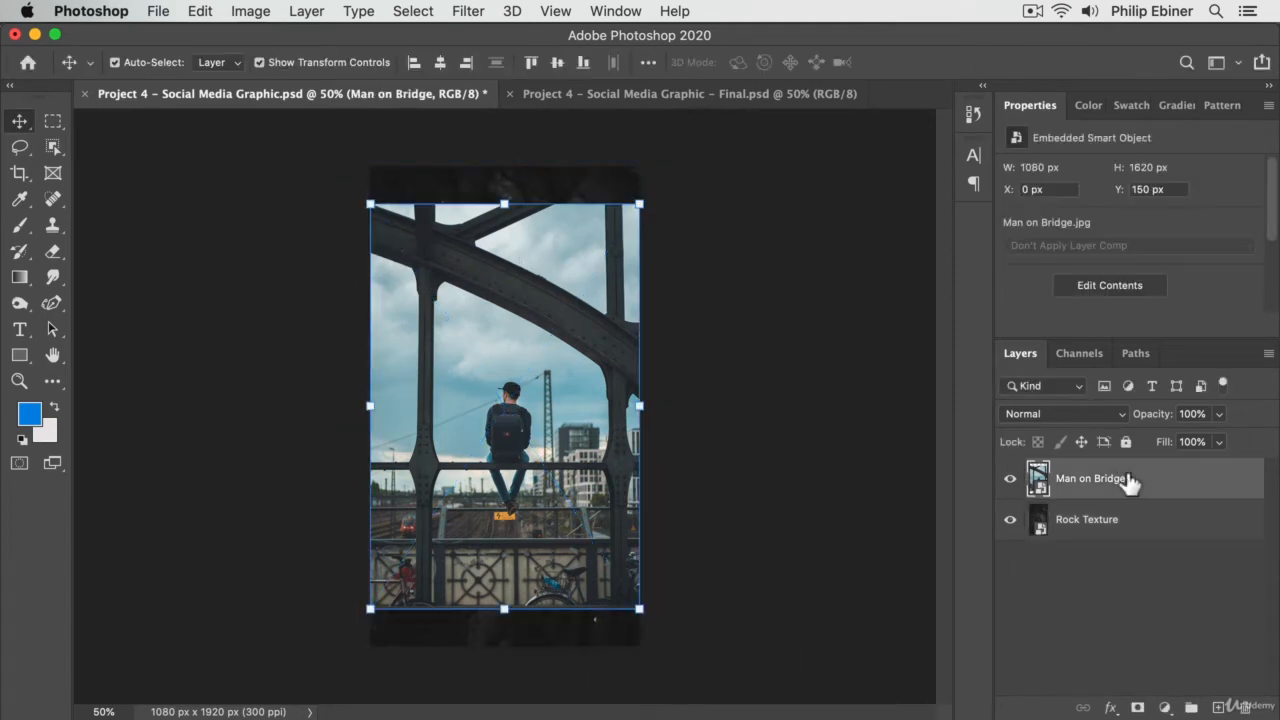
drag(633, 205, 576, 256)
key(Return)
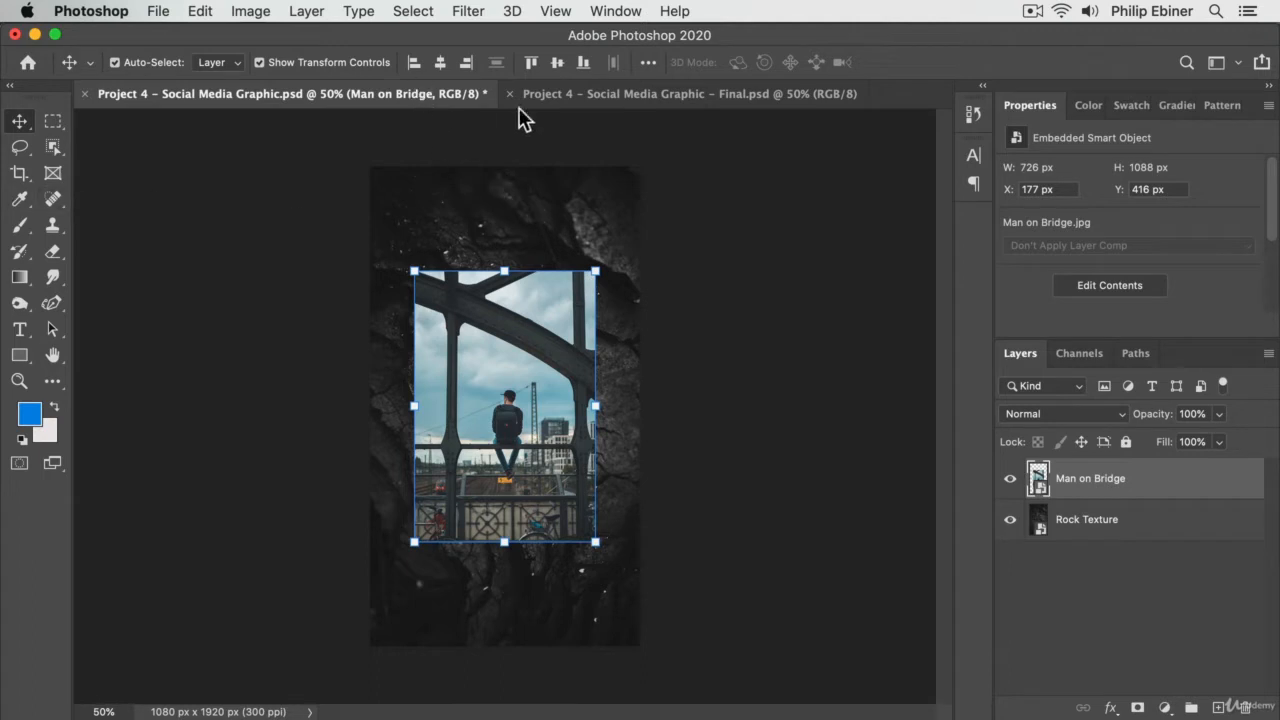
click(648, 94)
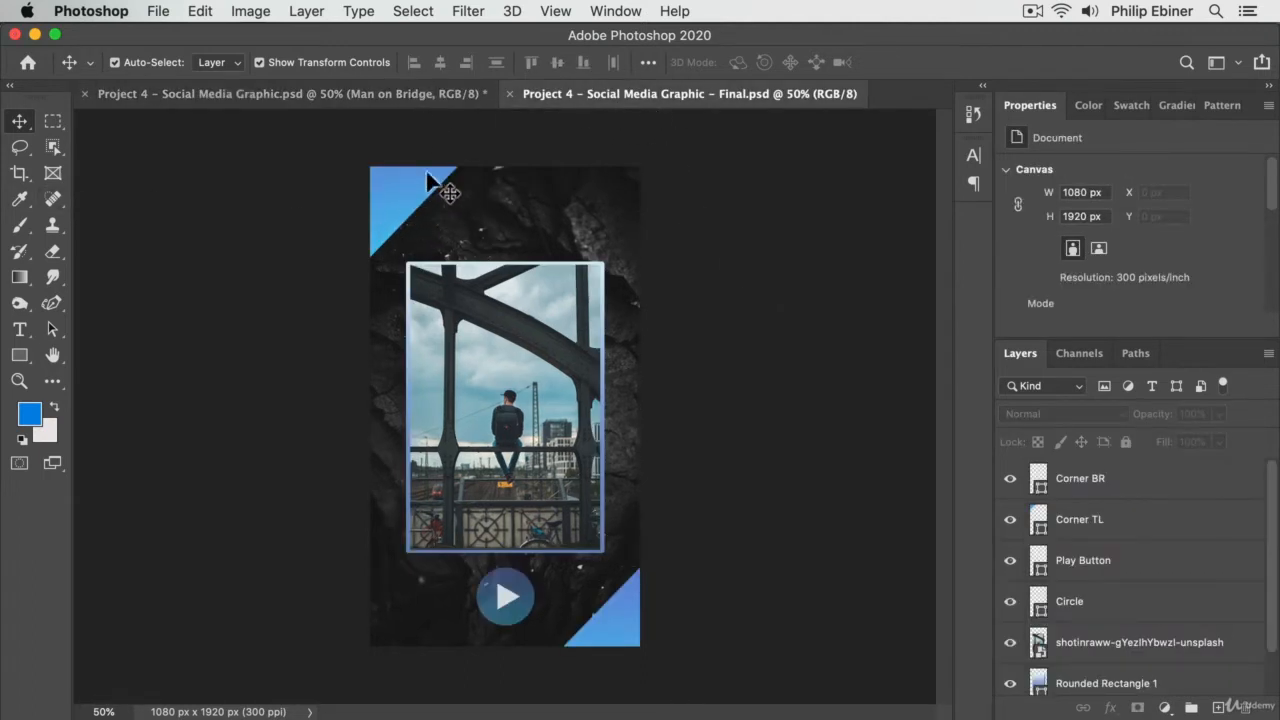
click(428, 100)
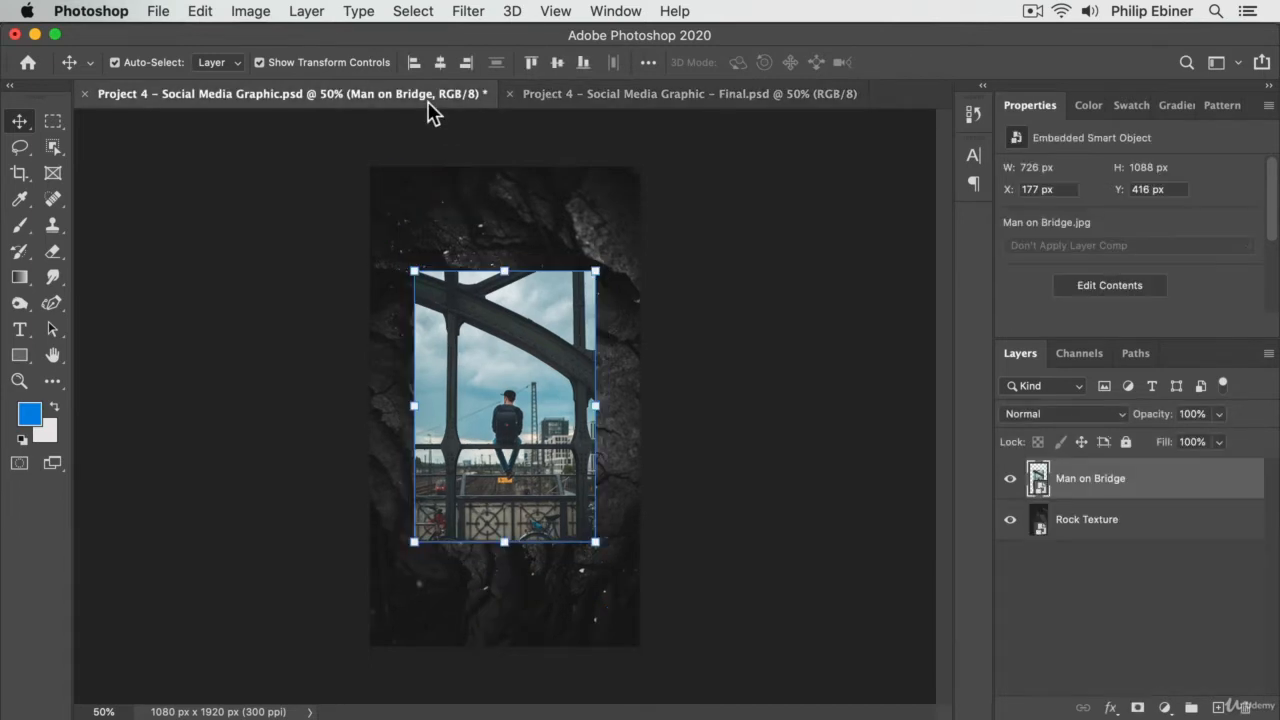
- Draw a blue rectangle about 560 × 473 px overlapping the upper-left corner of the canvas
key(z)
click(445, 205)
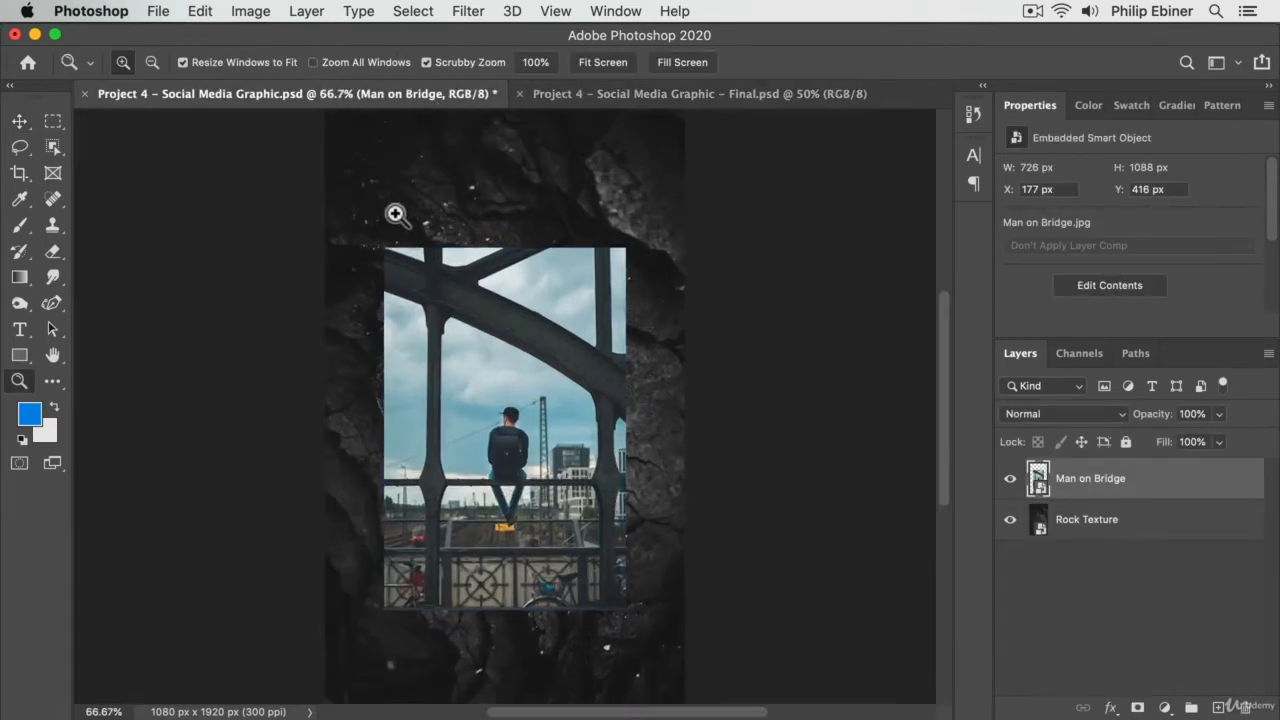
click(397, 182)
drag(399, 165, 480, 370)
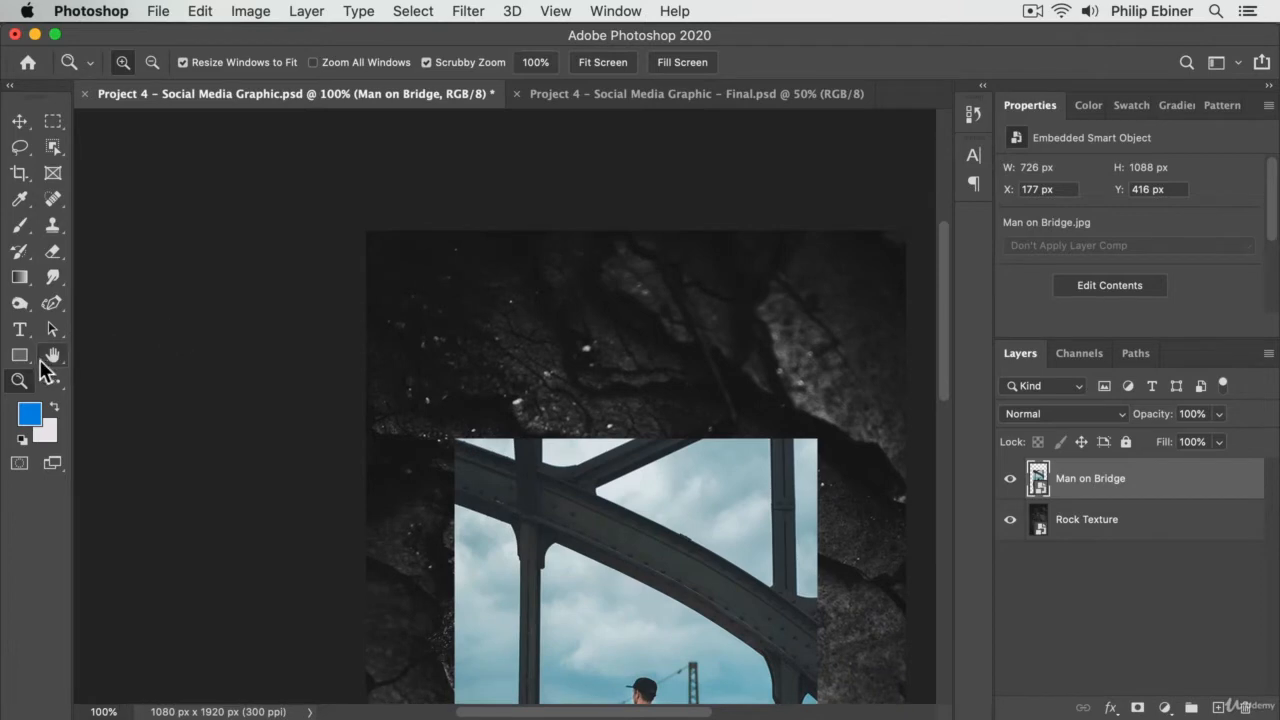
click(20, 362)
click(102, 352)
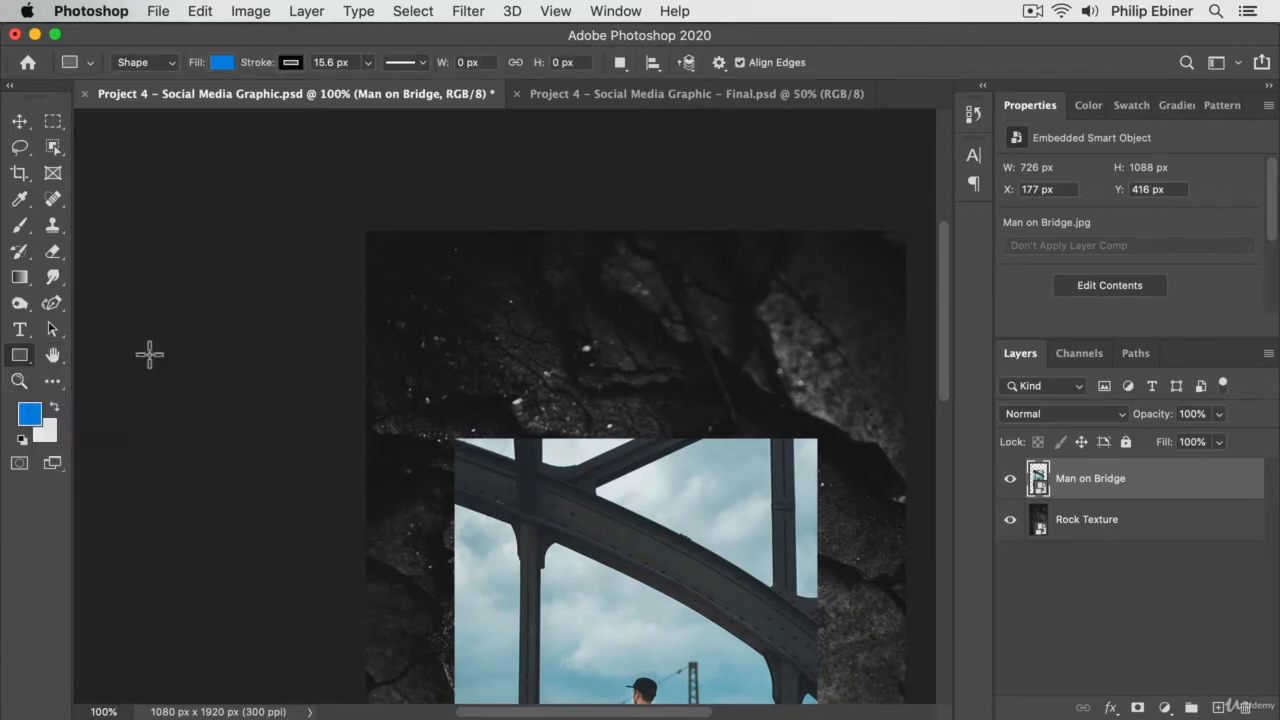
drag(258, 173, 315, 238)
drag(379, 290, 538, 409)
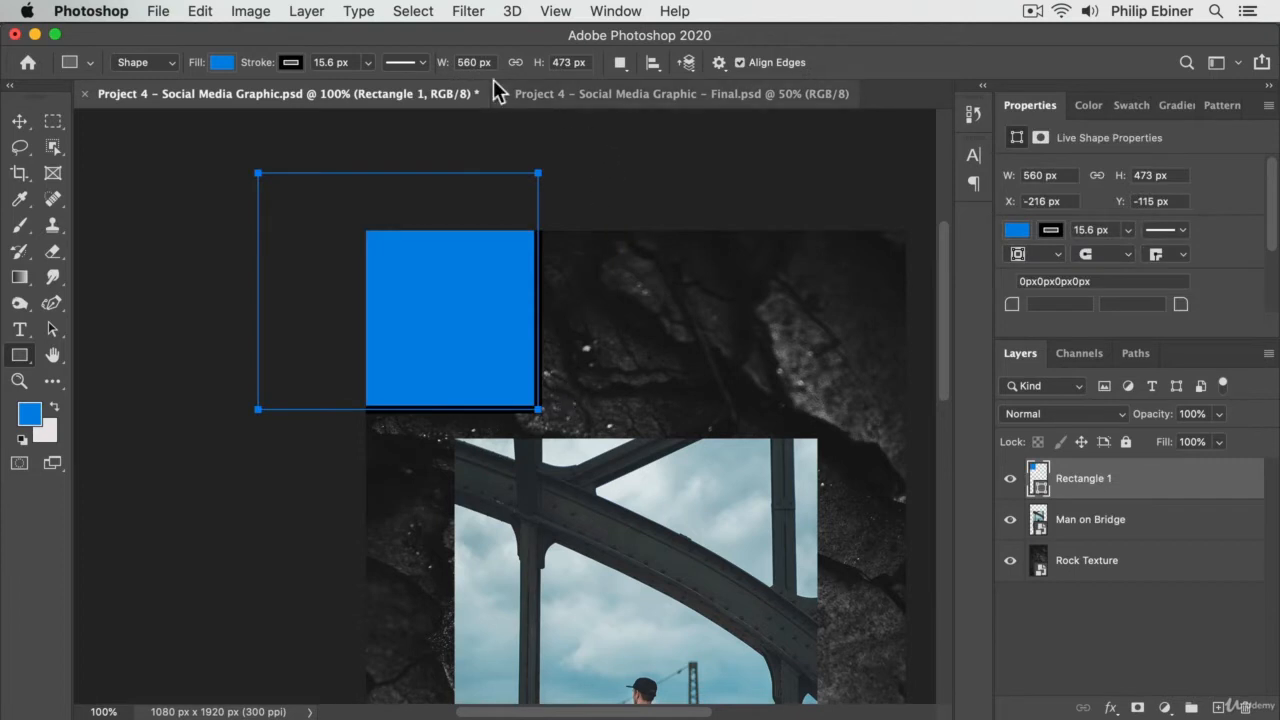
- Rotate, enlarge and reposition the blue rectangle so its edge cuts diagonally across the canvas's upper-left corner as a triangle
key(v)
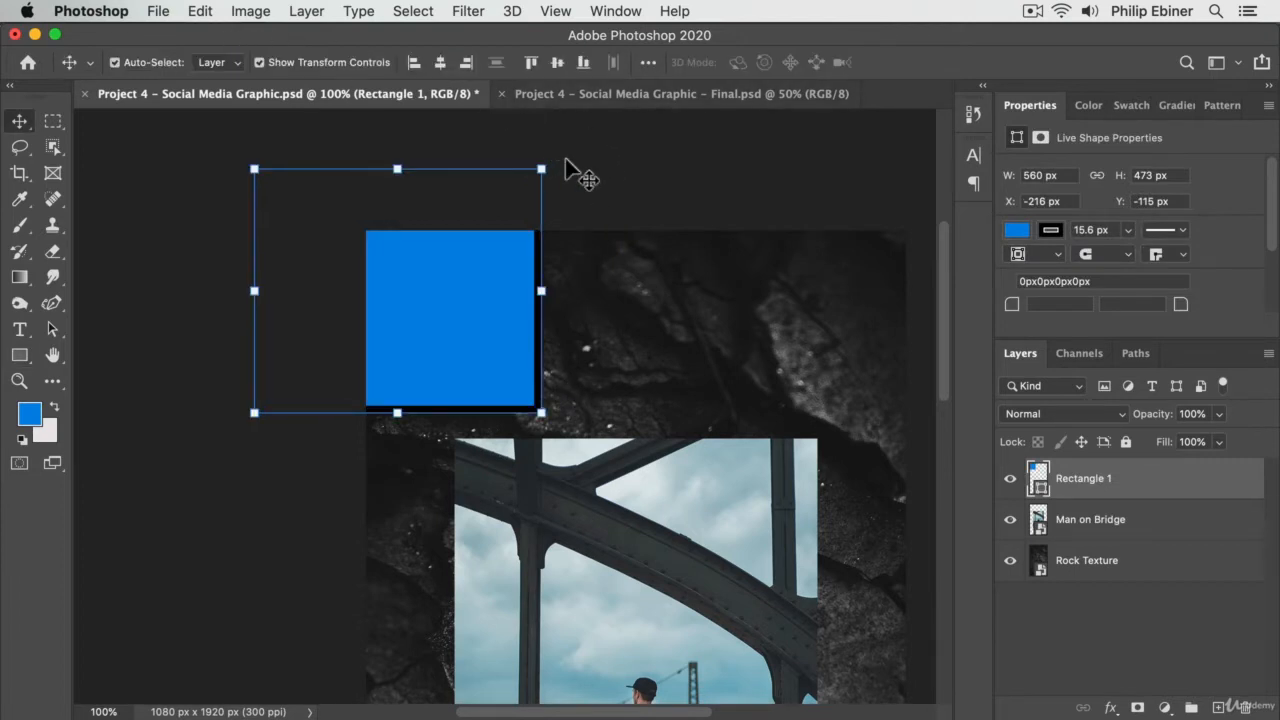
click(571, 171)
click(457, 277)
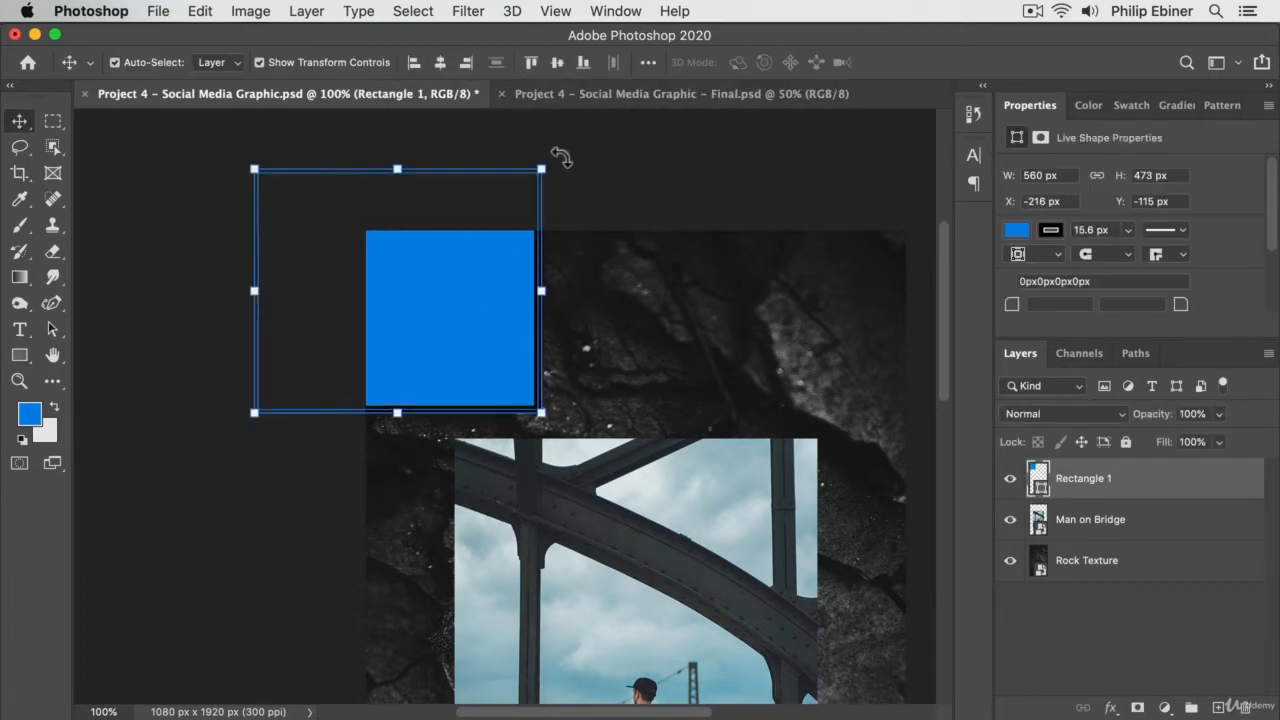
drag(560, 152, 458, 229)
drag(444, 428, 437, 355)
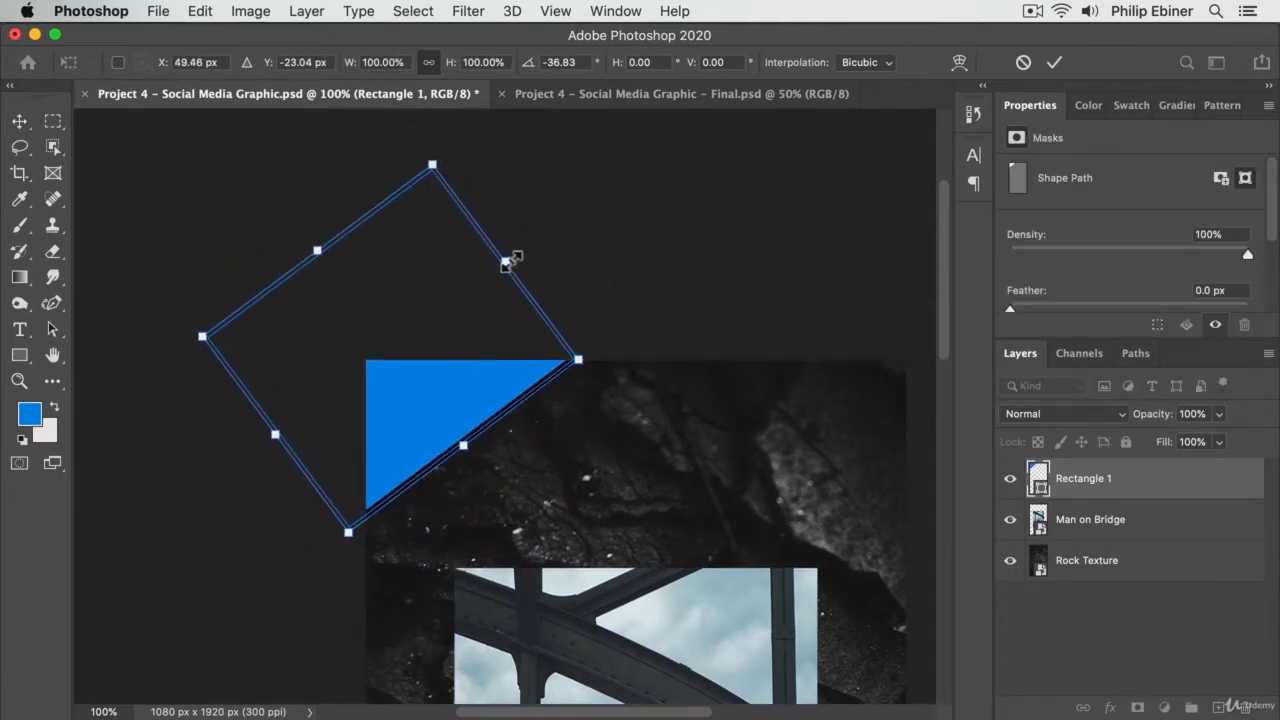
drag(512, 258, 568, 216)
drag(540, 286, 418, 432)
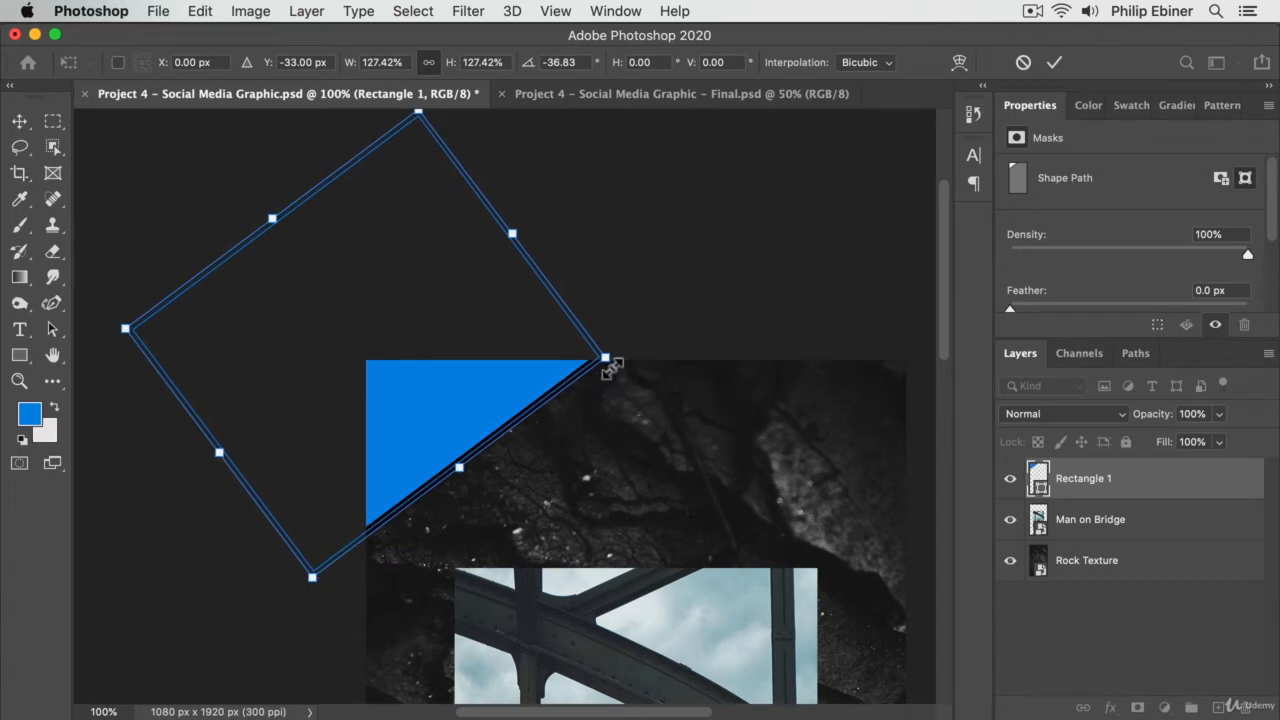
drag(622, 370, 580, 337)
drag(442, 385, 411, 419)
key(Return)
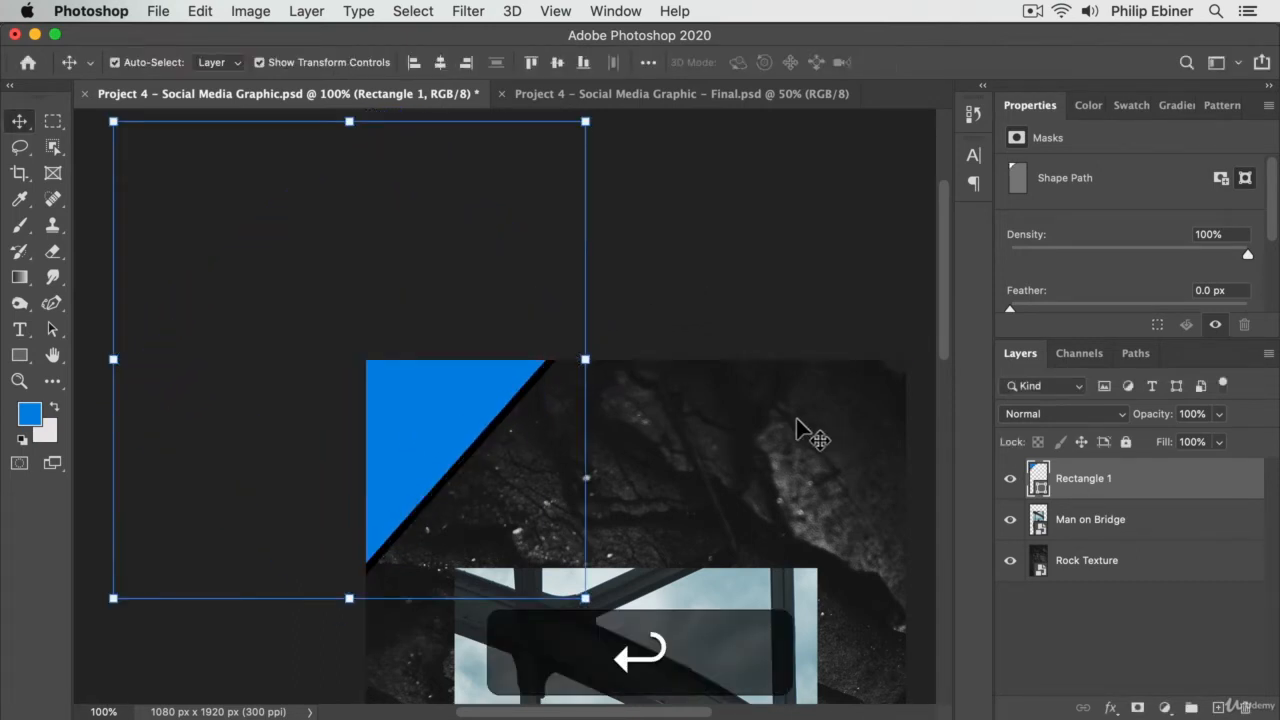
- Remove the black stroke from the blue corner shape
drag(583, 477, 554, 360)
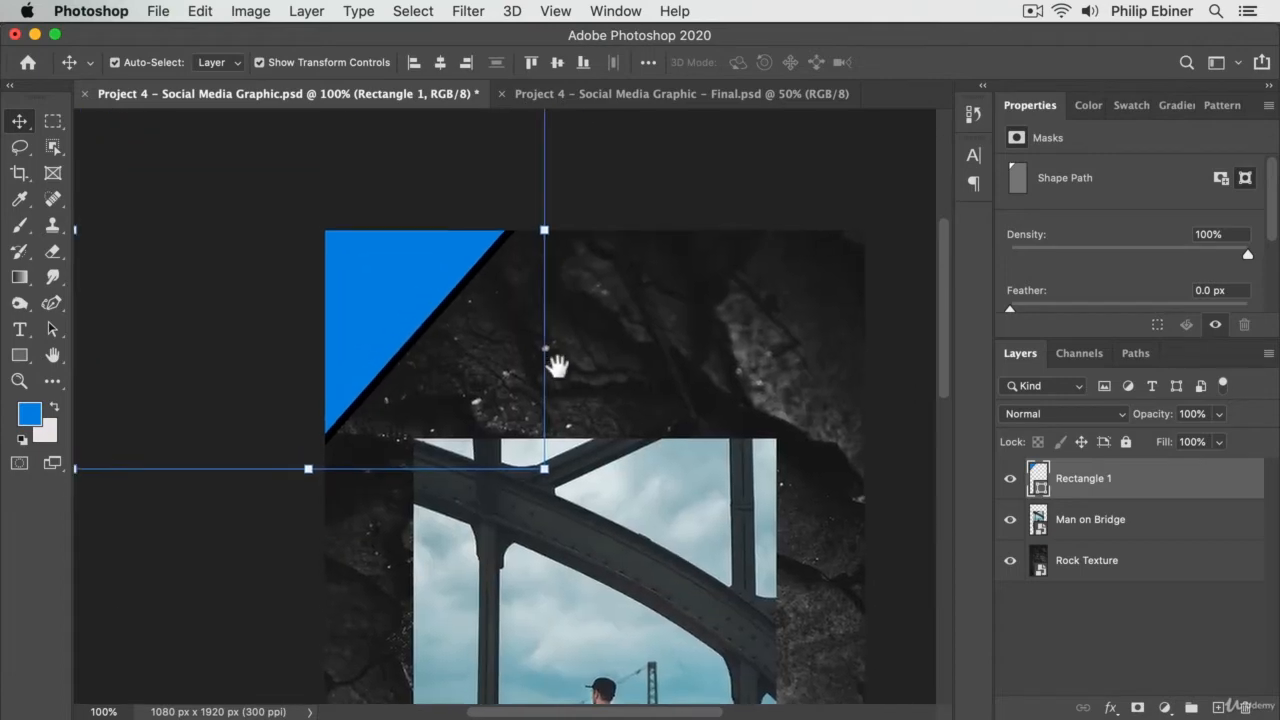
click(19, 356)
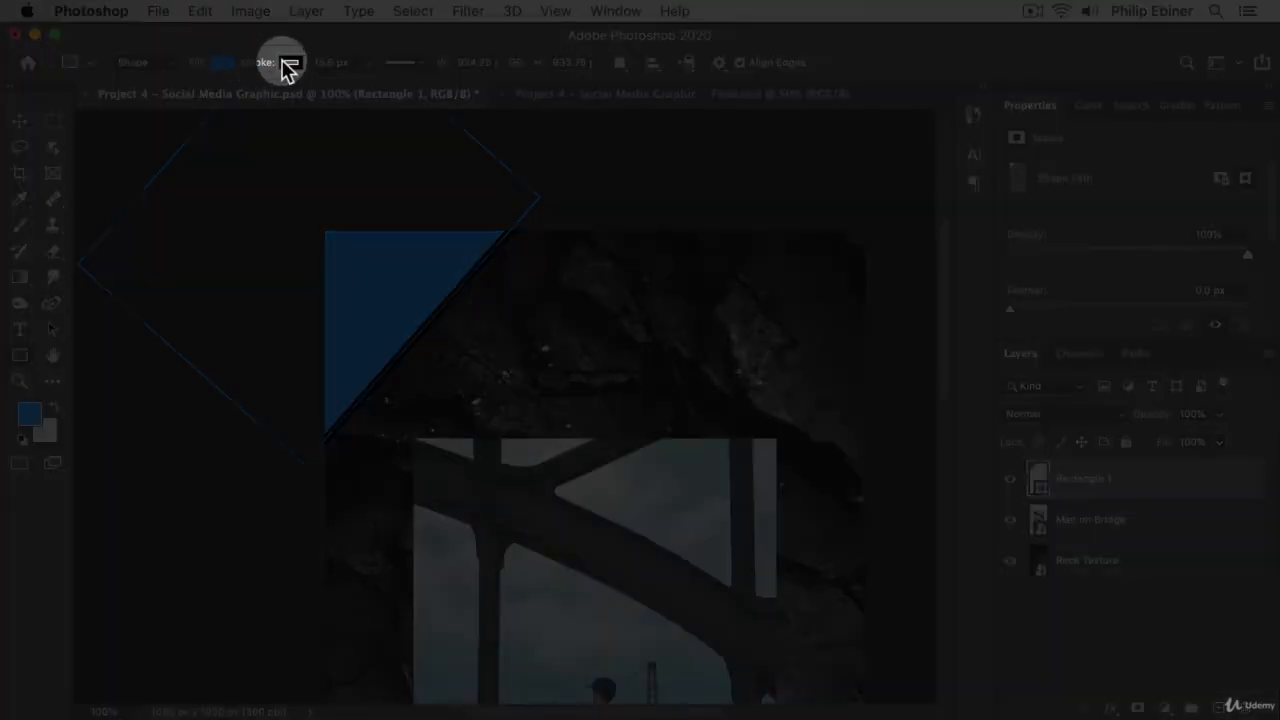
click(290, 63)
click(173, 103)
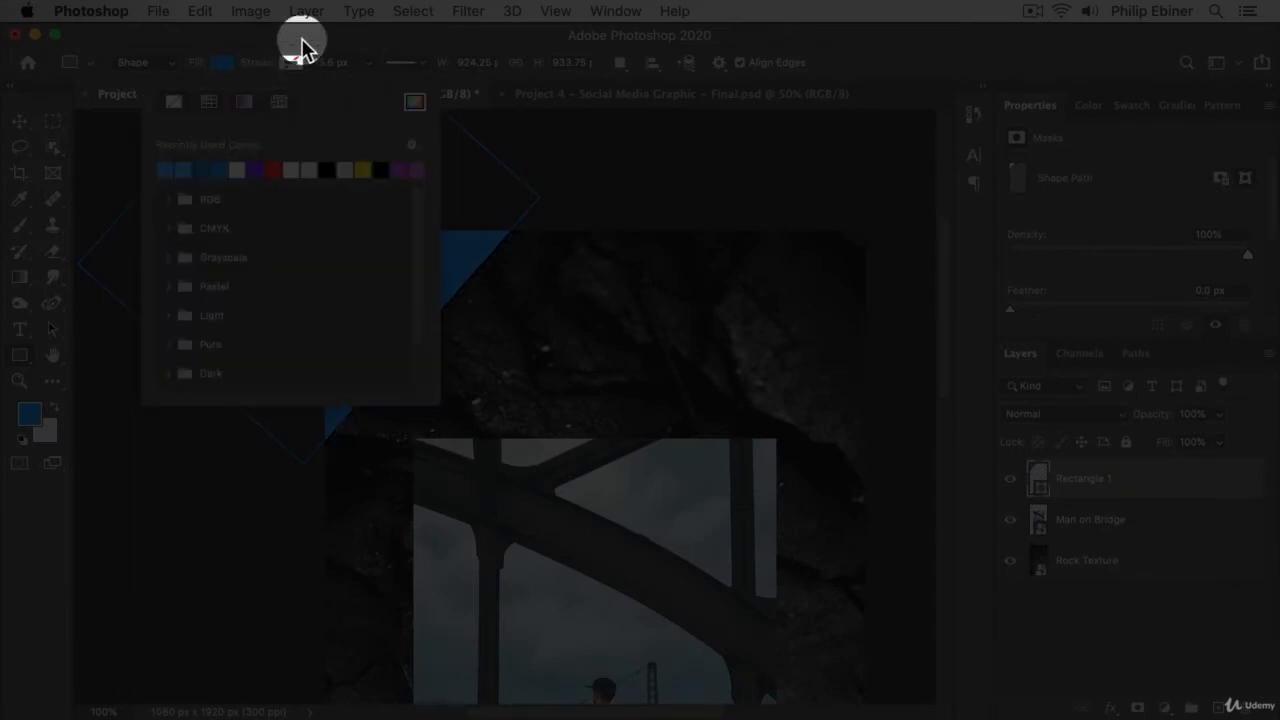
- Change the corner shape's fill from solid blue to a linear gradient
click(217, 60)
click(220, 64)
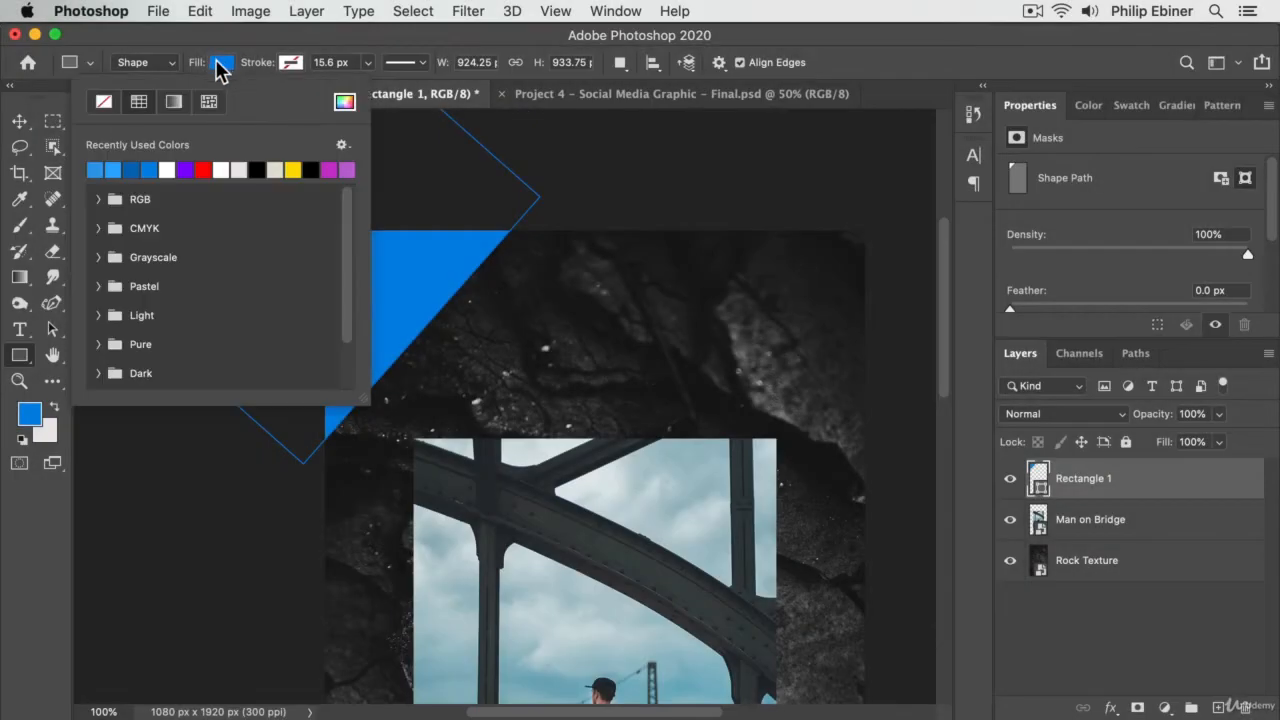
click(173, 101)
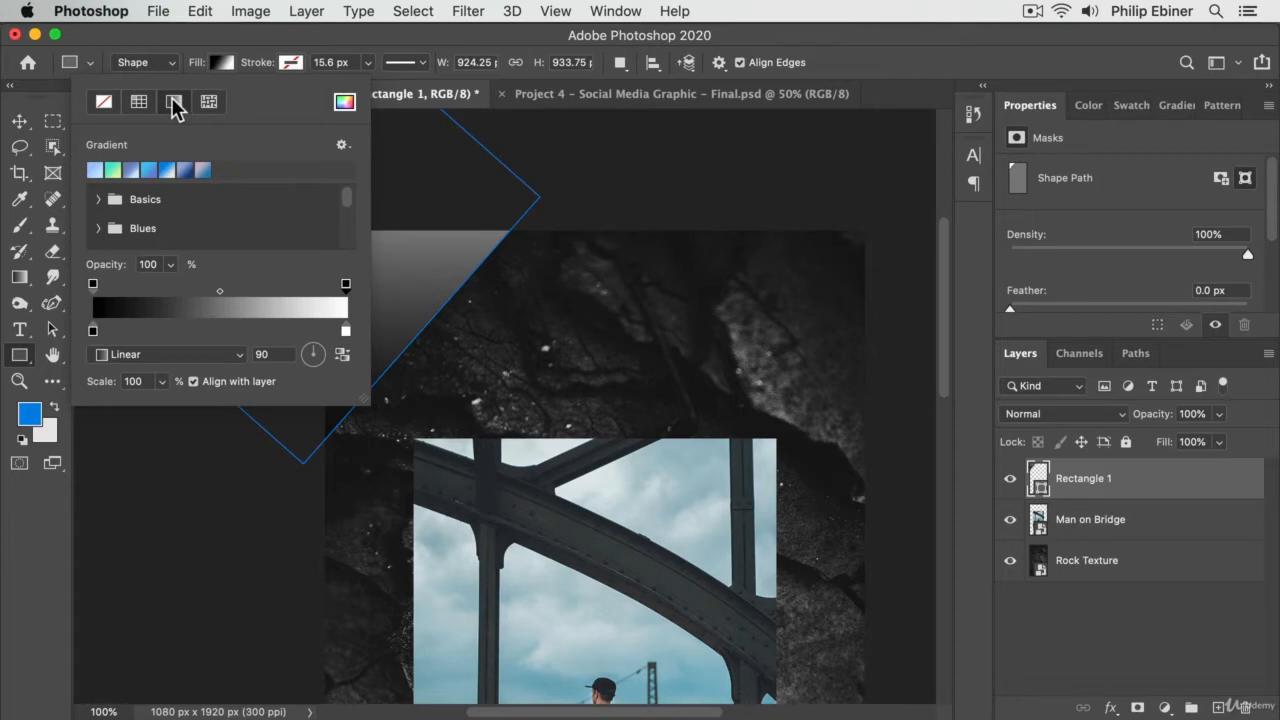
- Set the black starting stop of the corner shape's gradient to the dark blue 0f56b6
drag(488, 206, 676, 216)
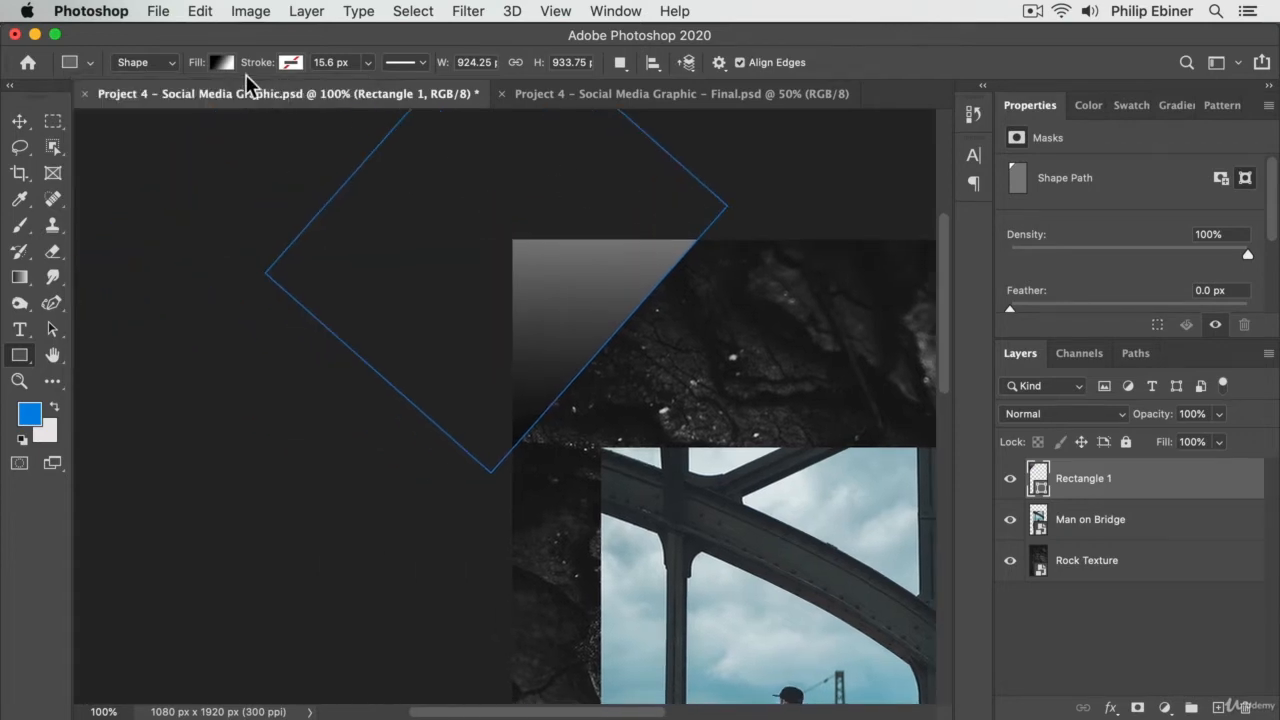
click(219, 62)
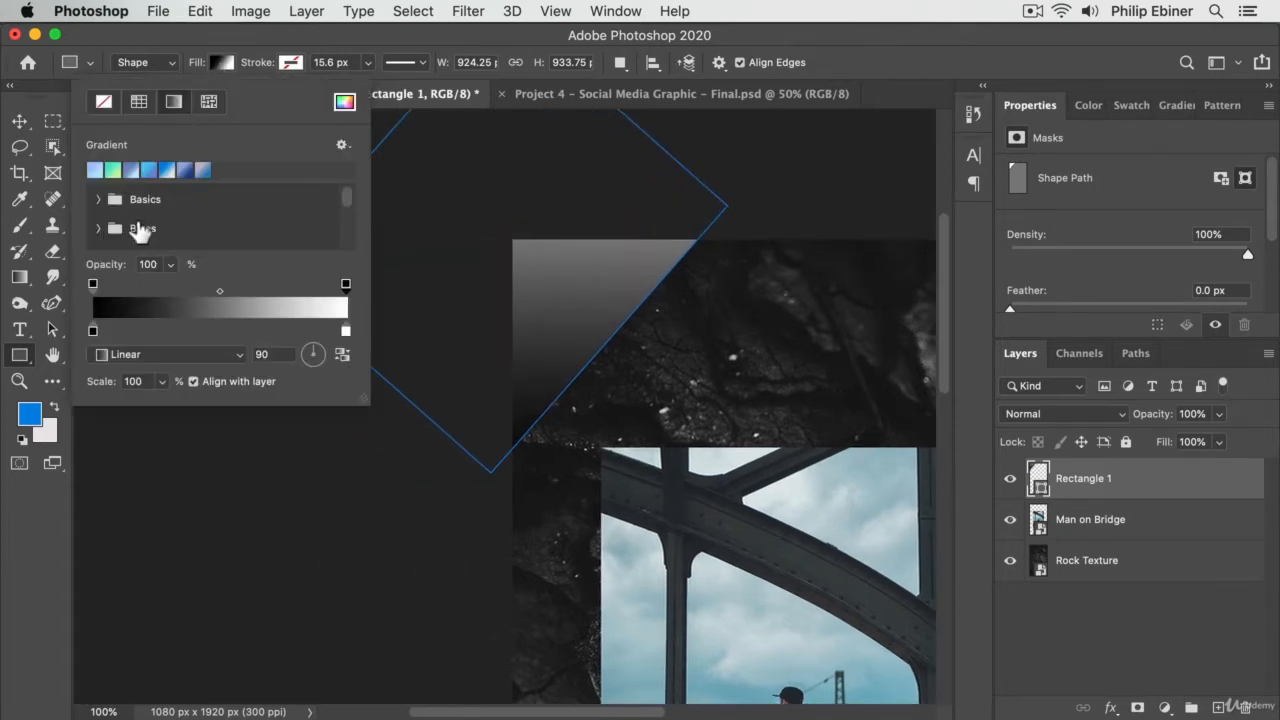
double_click(93, 331)
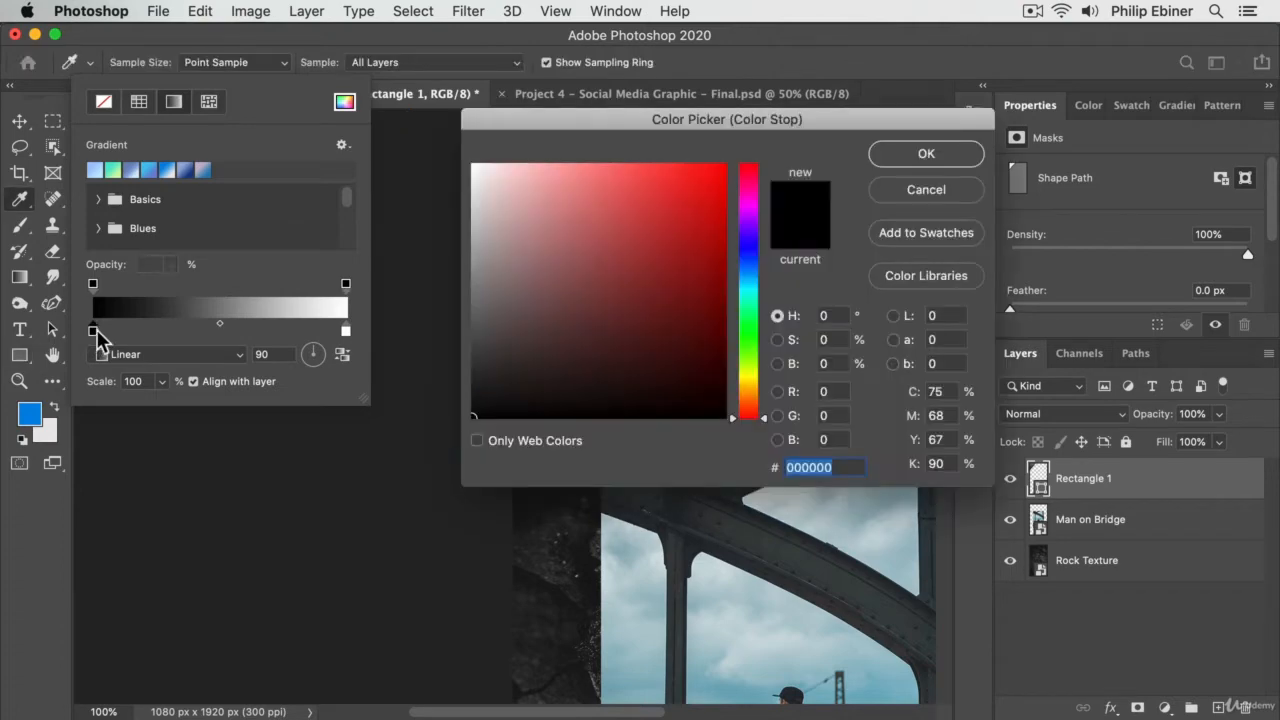
mouse_move(749, 290)
mouse_down()
mouse_move(748, 263)
mouse_move(752, 275)
mouse_up()
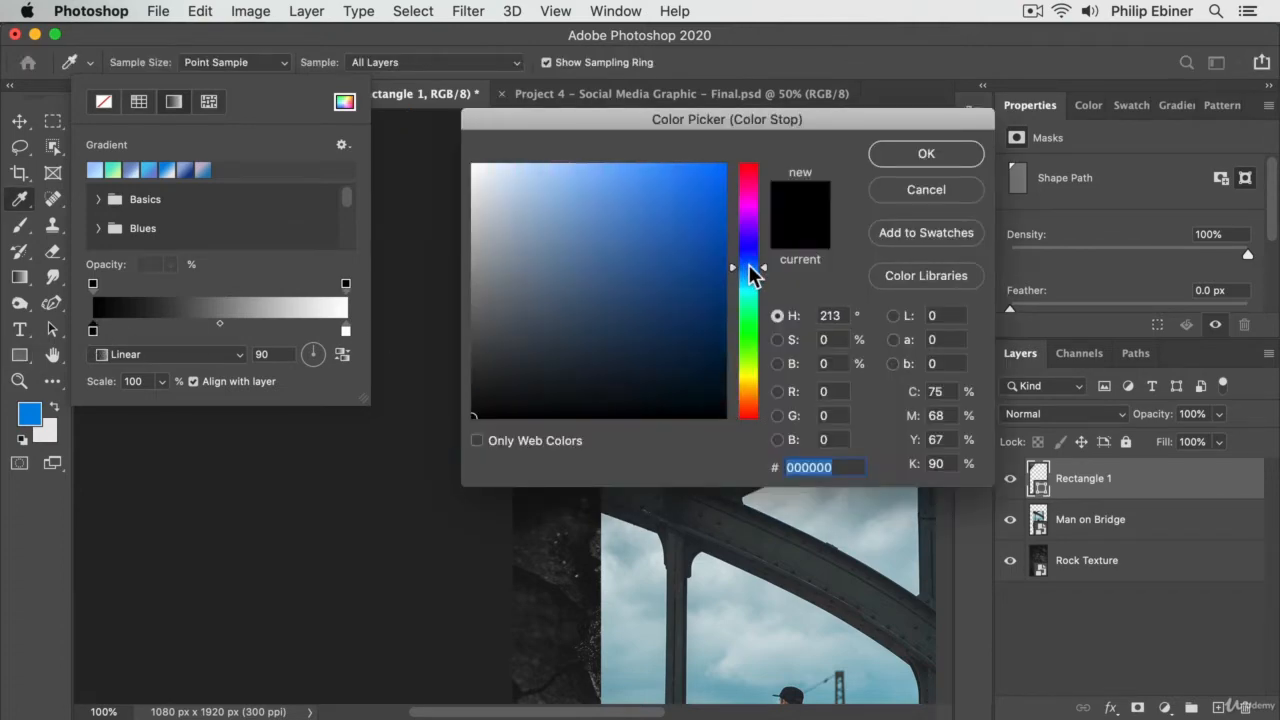
drag(646, 217, 705, 236)
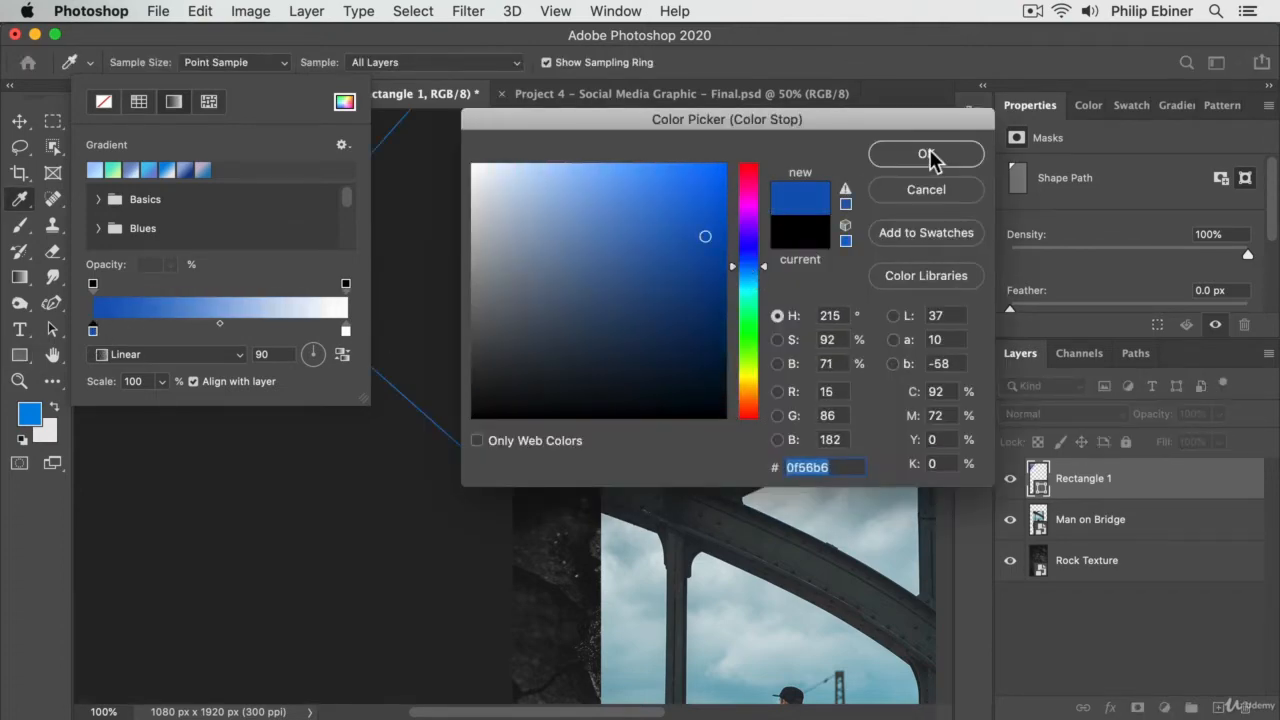
click(927, 153)
- Copy the hex value 0f56b6 from the gradient's blue starting stop and paste it as the white end stop's colour
double_click(346, 332)
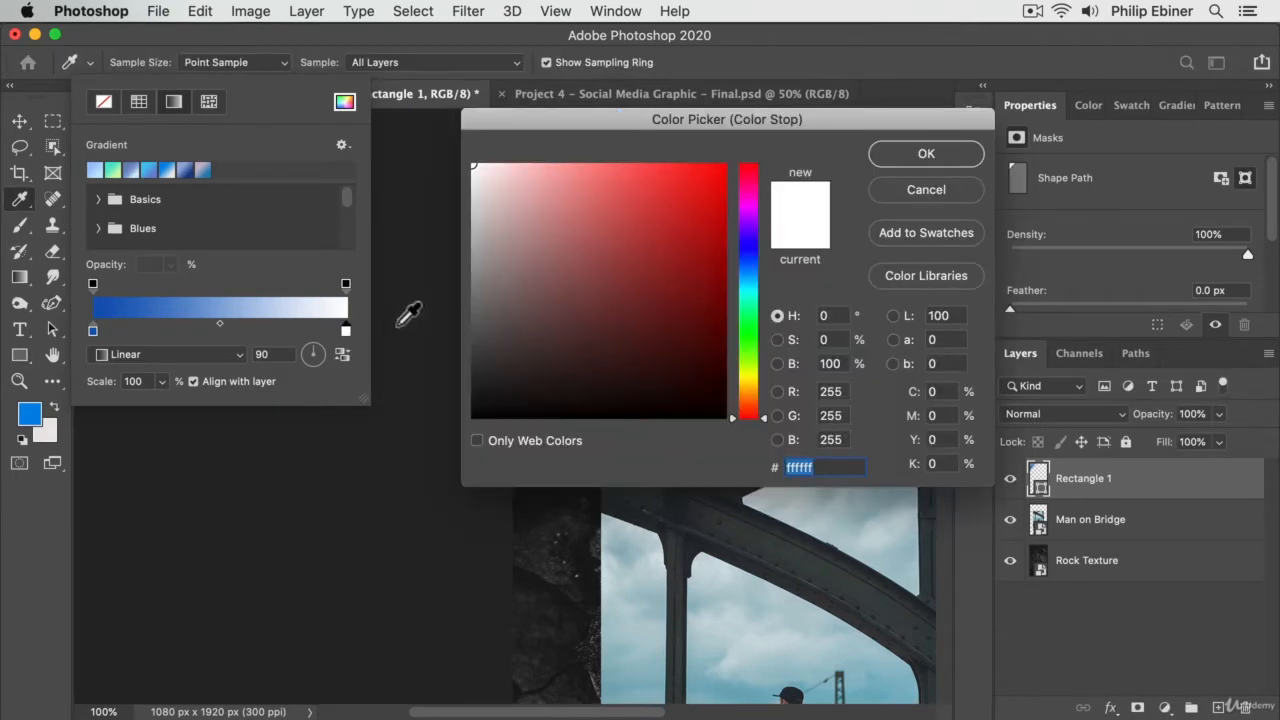
click(903, 189)
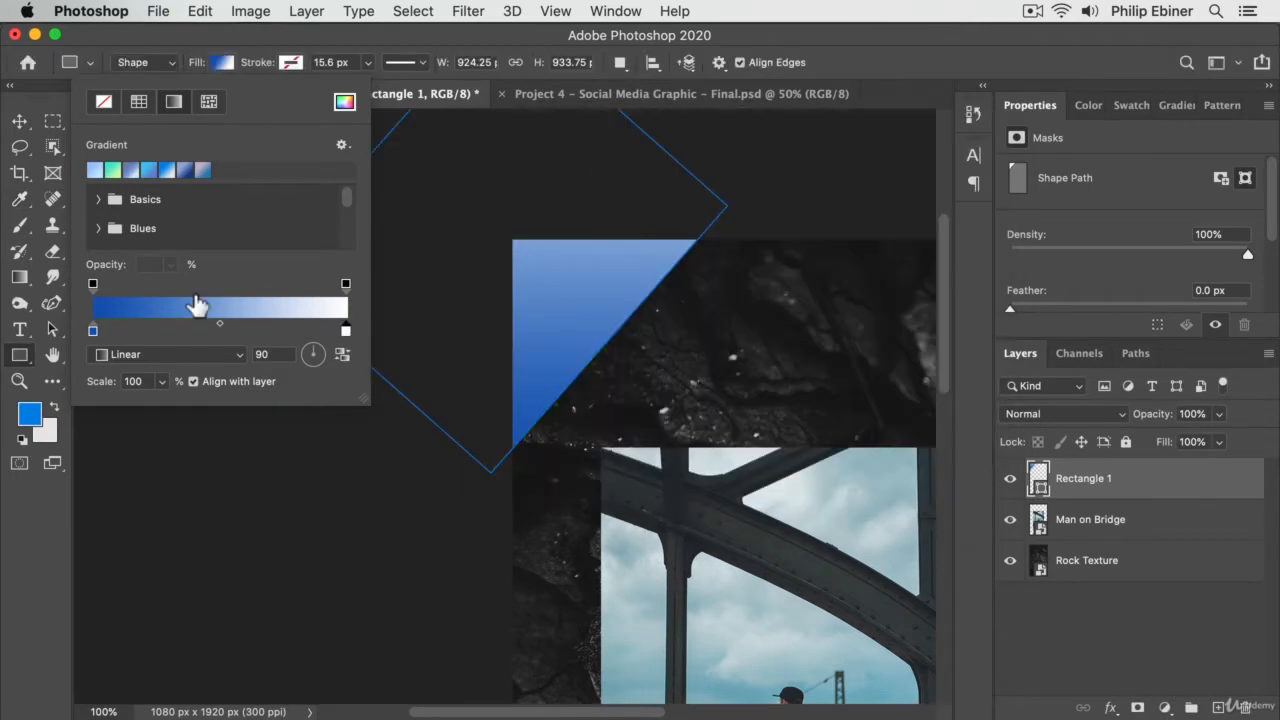
double_click(93, 332)
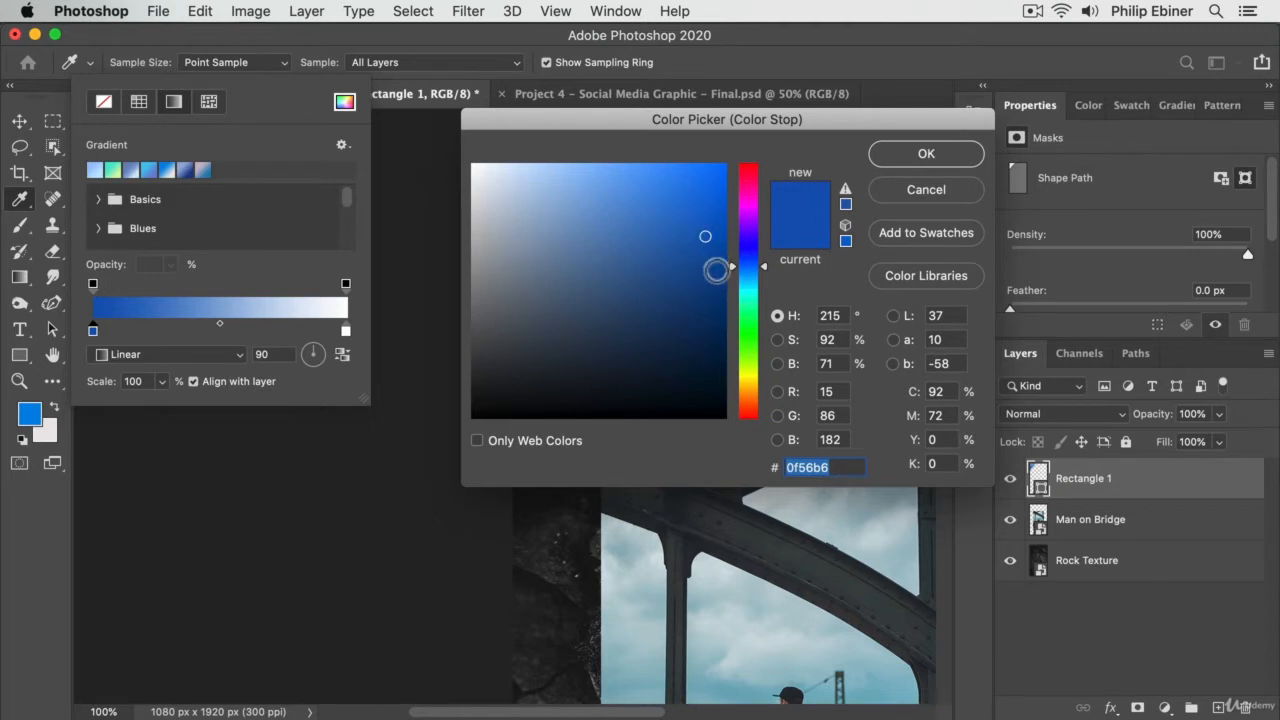
drag(851, 465, 699, 443)
key(super+c)
click(929, 157)
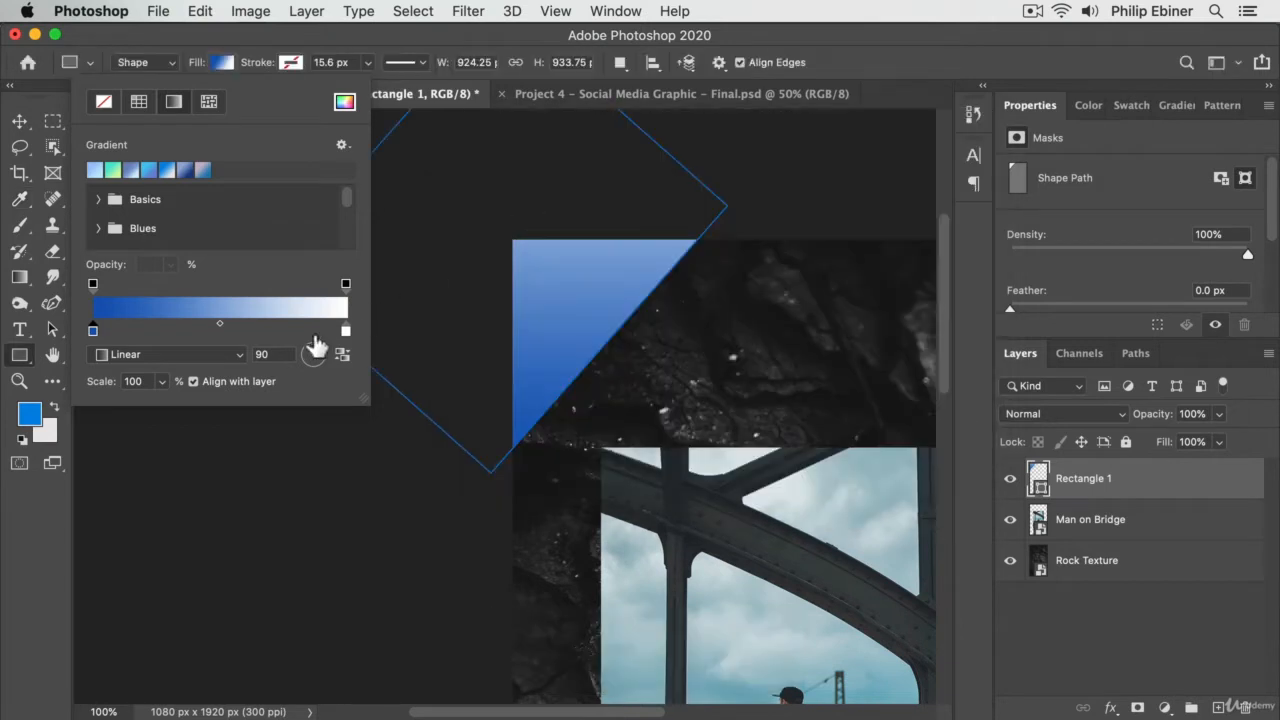
double_click(346, 332)
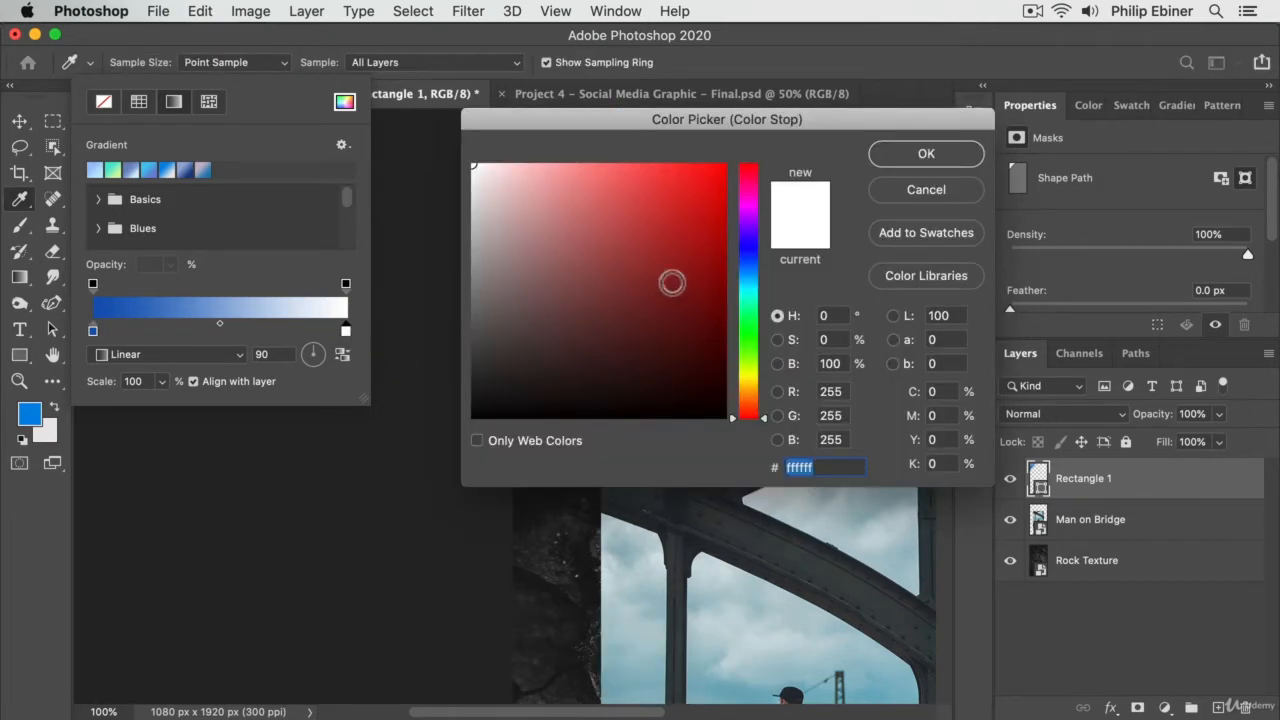
key(super+v)
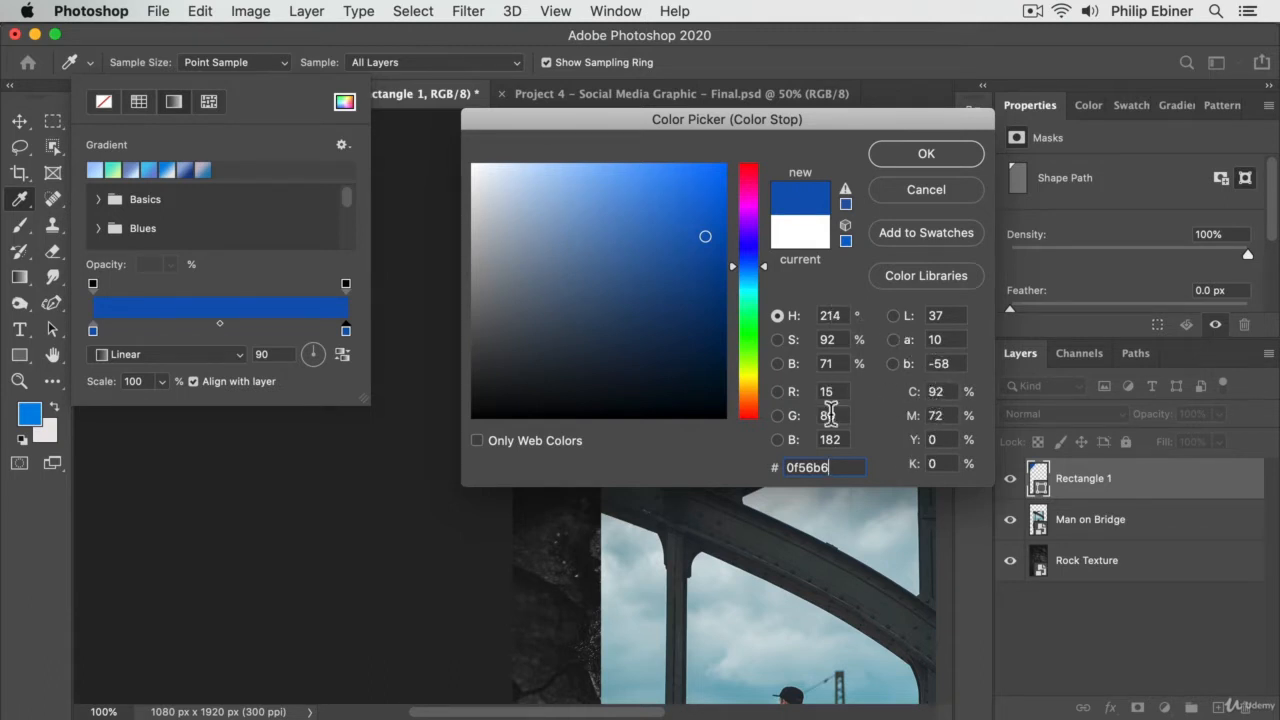
- View the colour picker by its red, green and blue channels, and return it to the hue view
click(778, 392)
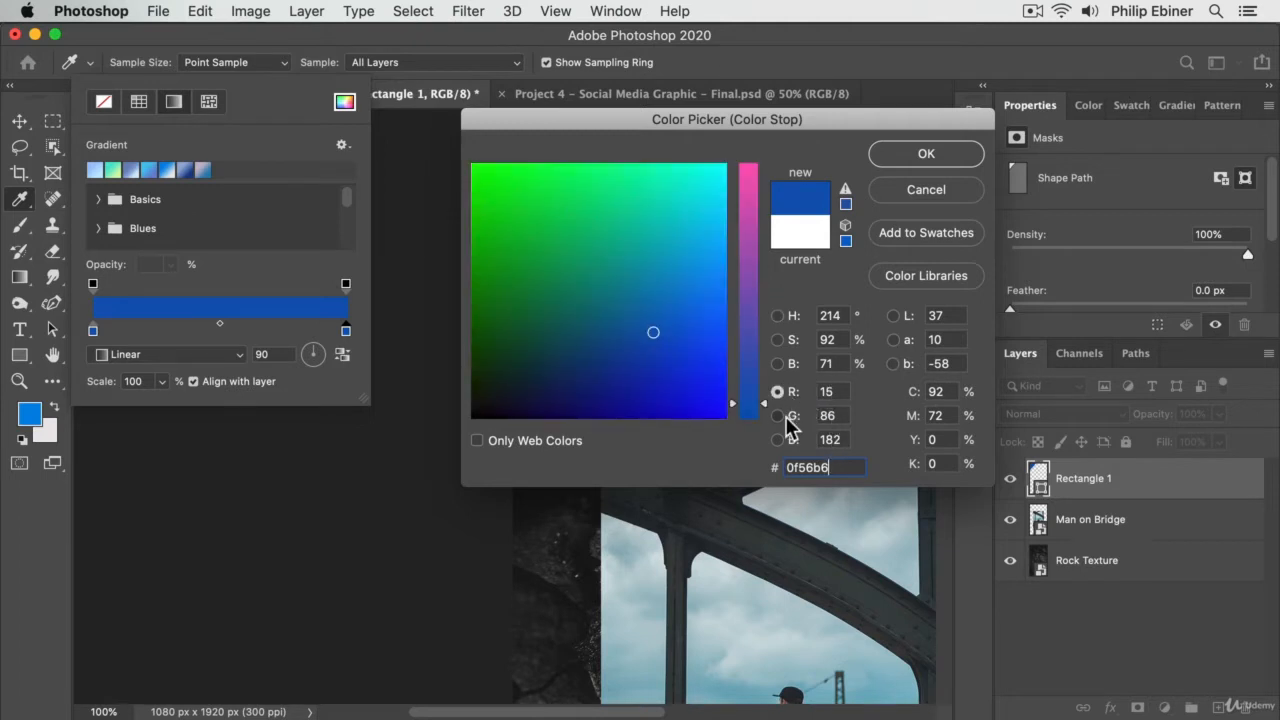
click(786, 416)
click(783, 440)
click(779, 318)
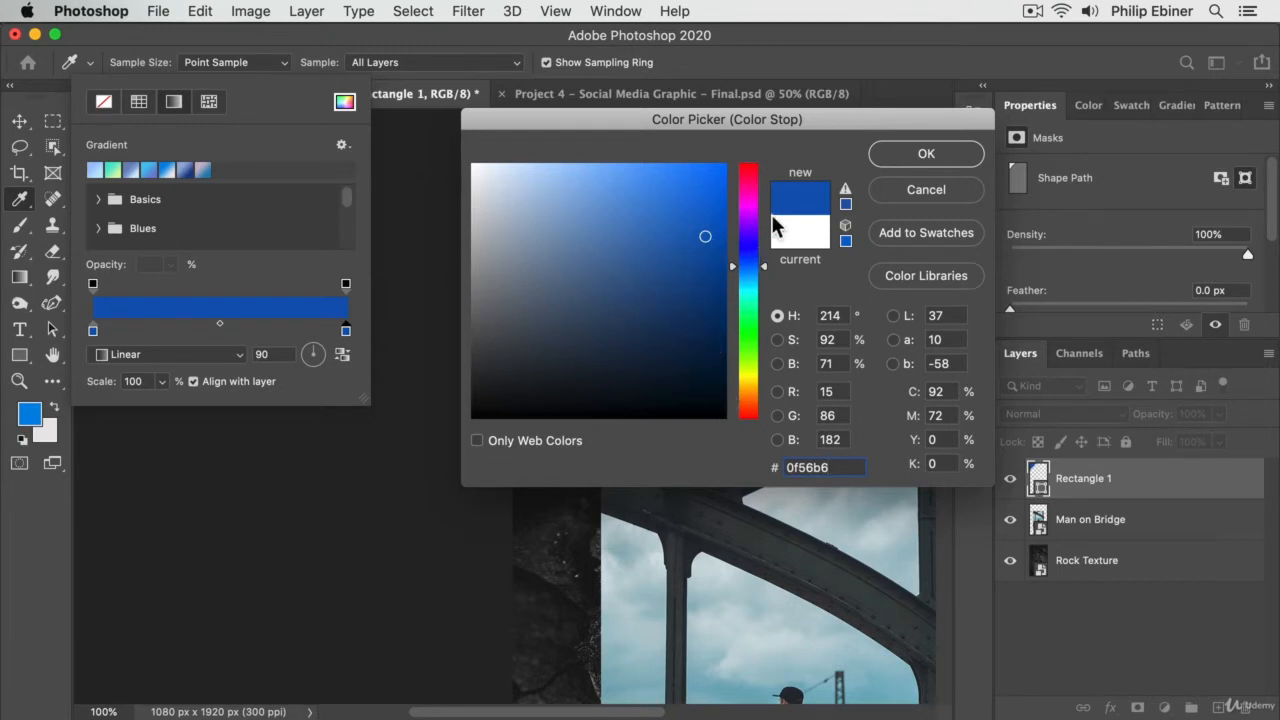
- Move the colour picker off the artwork and set the gradient's end stop to the lighter blue 569eff
double_click(852, 467)
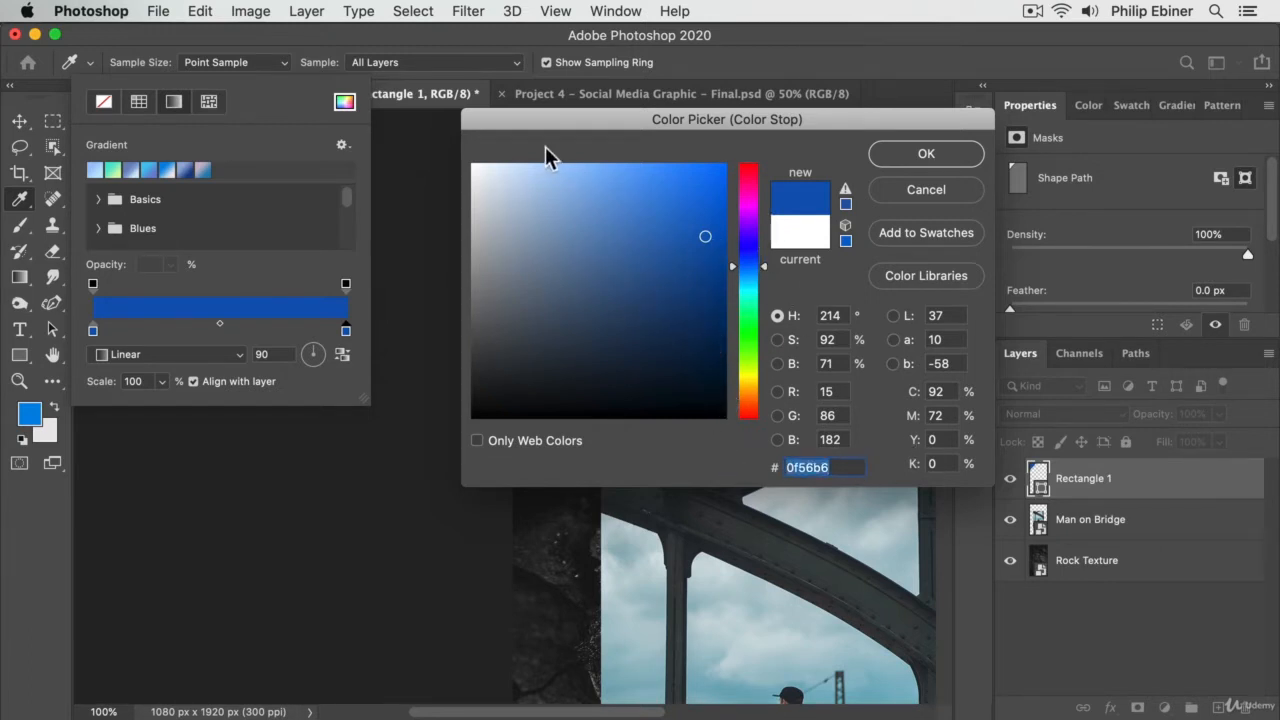
drag(741, 129, 1203, 87)
click(1163, 157)
drag(1163, 157, 1103, 118)
drag(1138, 75, 984, 70)
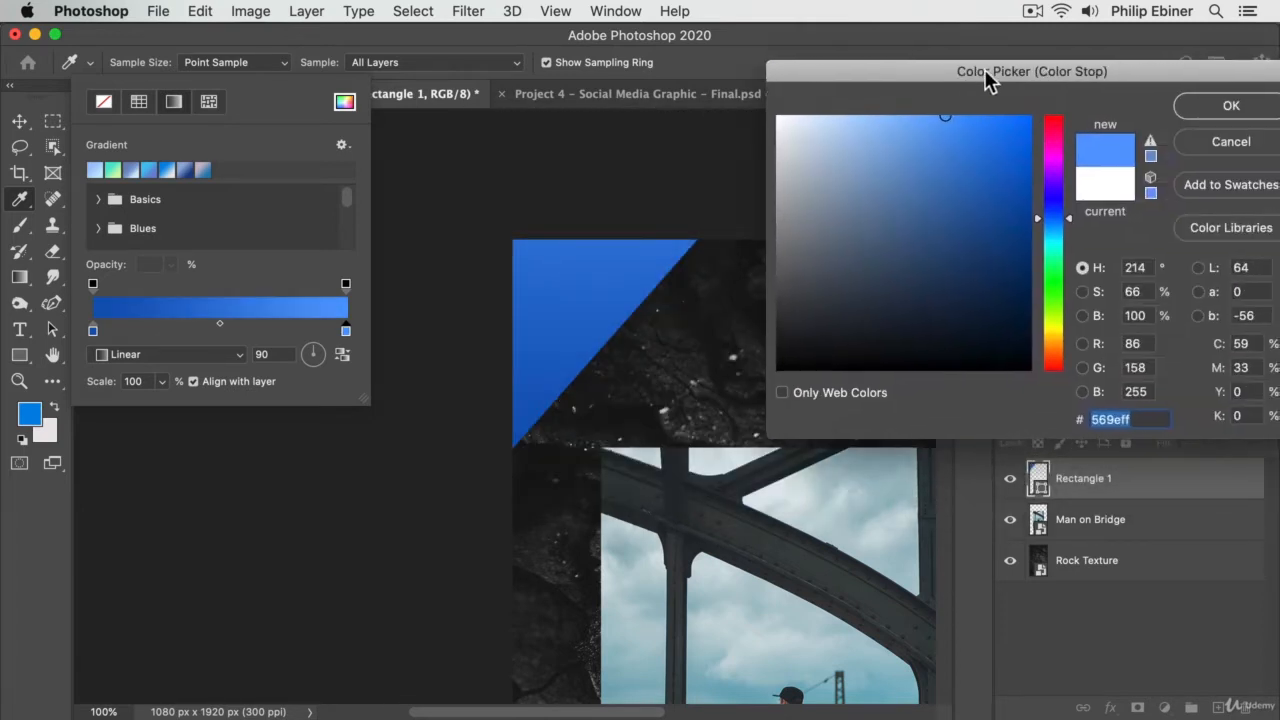
click(1235, 108)
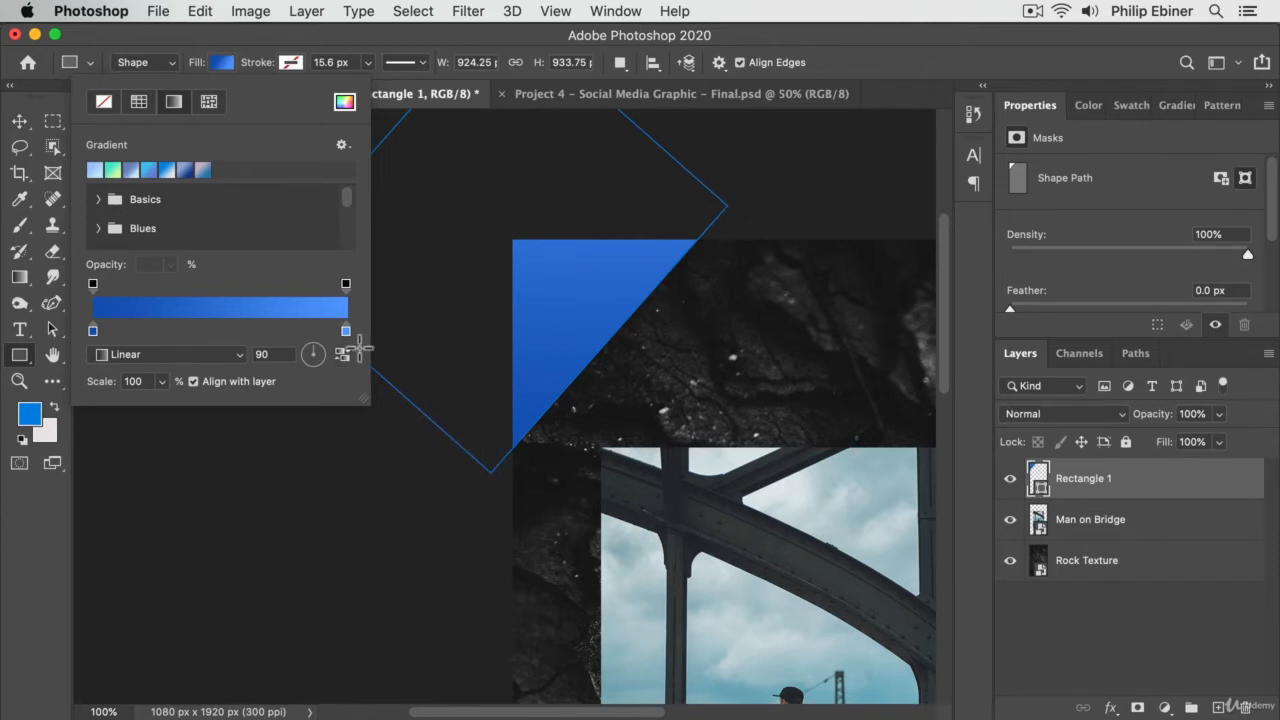
- Set the corner gradient's scale to 111% and lighten its end stop to a pale blue, about RGB 142, 190, 255
click(164, 382)
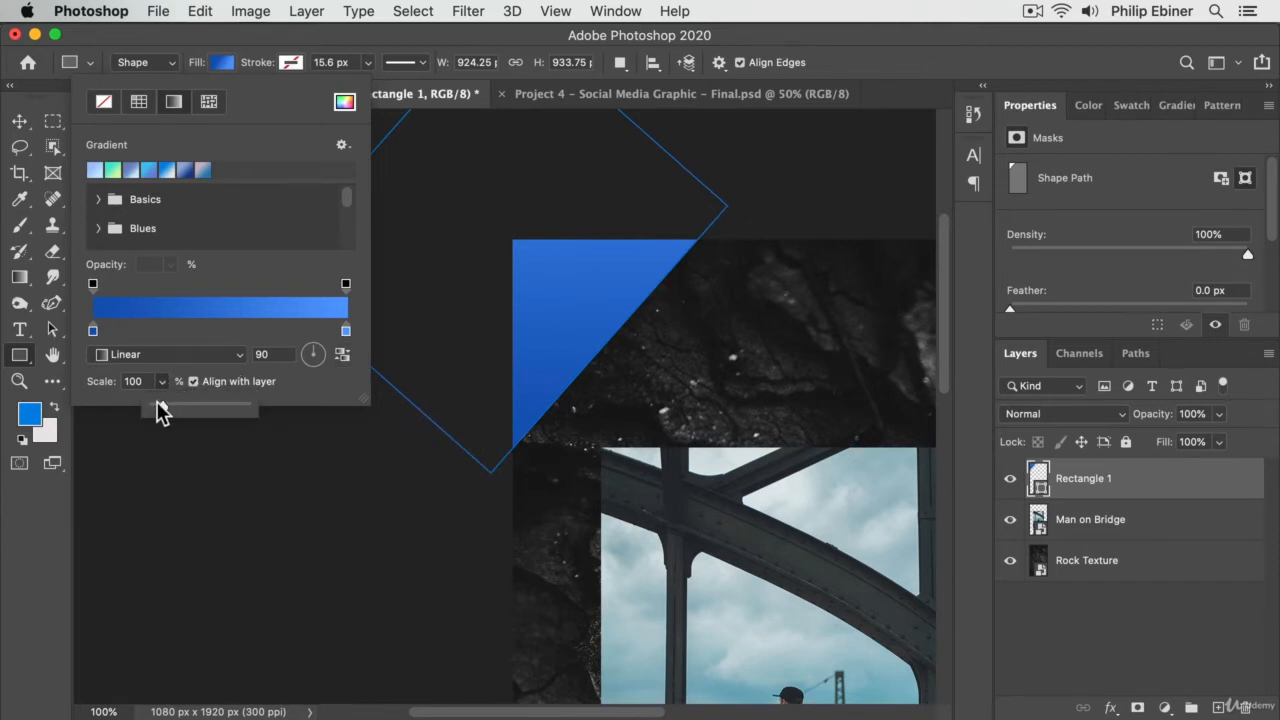
mouse_move(157, 403)
mouse_down()
mouse_move(174, 407)
mouse_move(163, 407)
mouse_up()
double_click(346, 332)
drag(938, 113, 853, 117)
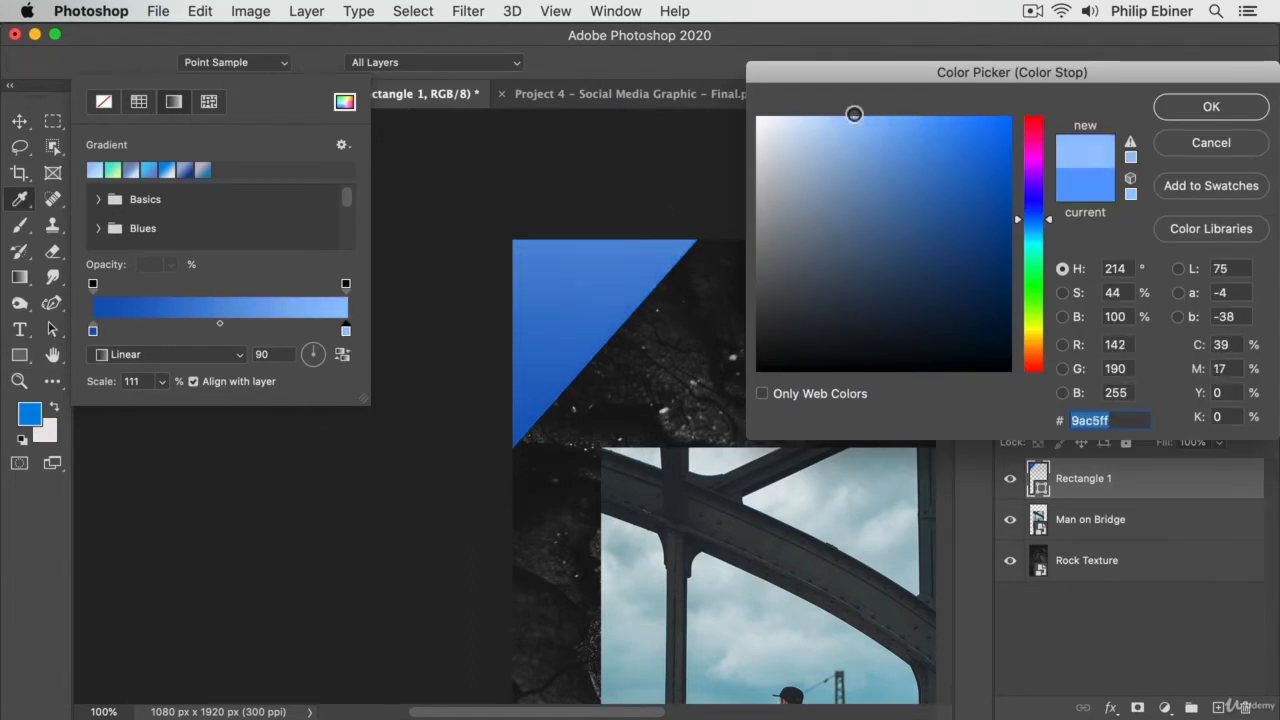
click(1207, 107)
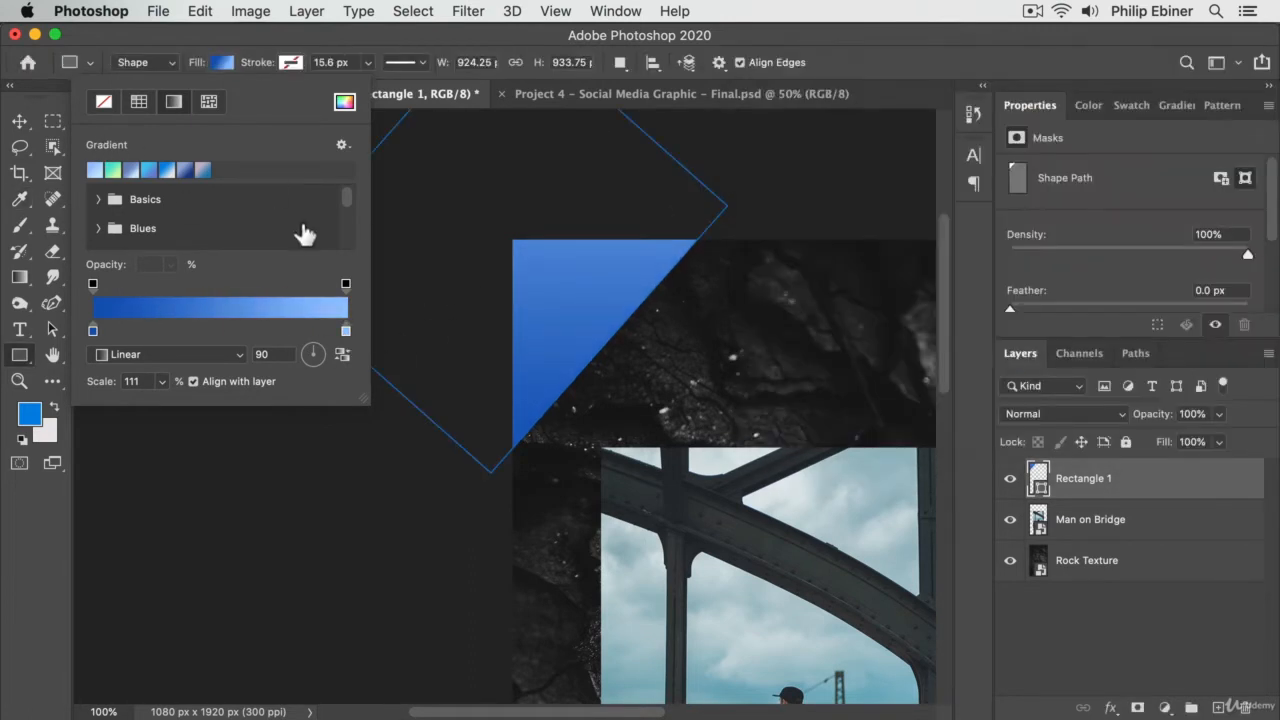
- Duplicate the blue corner shape from the canvas's upper-left corner and place the copy over the lower-right corner
click(20, 118)
key(z)
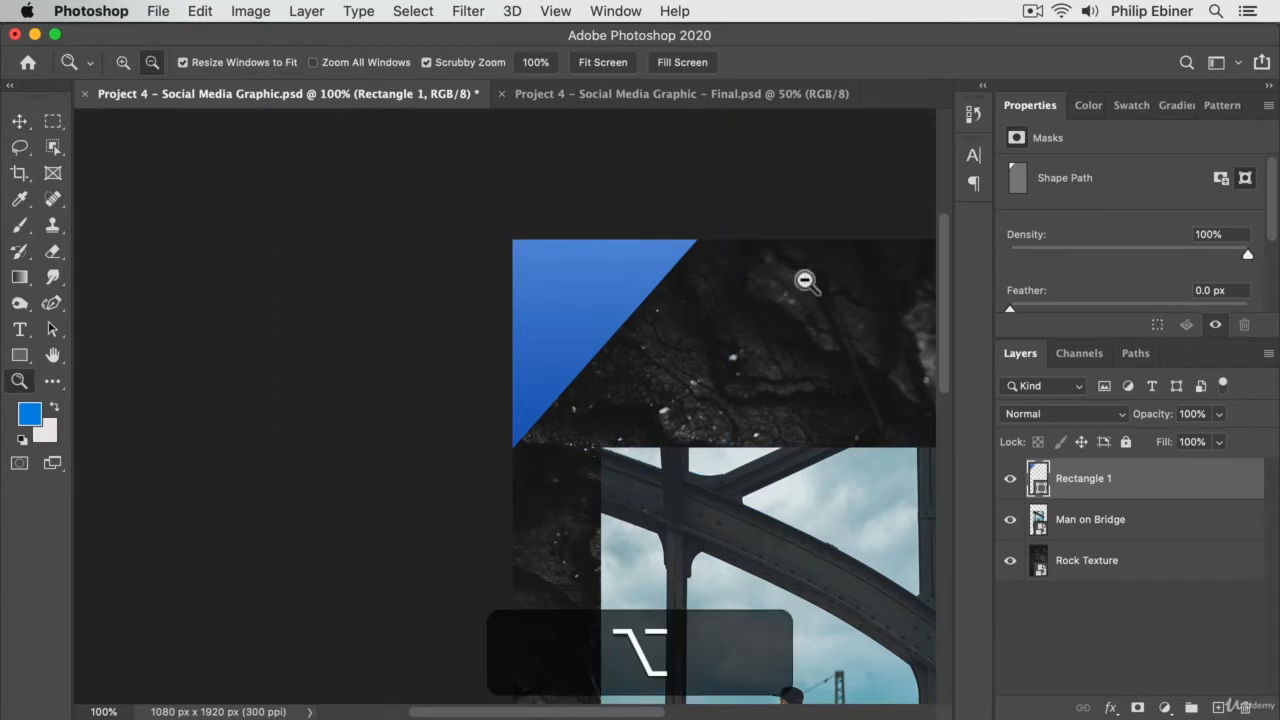
alt+click(806, 278)
alt+click(840, 505)
drag(890, 515, 786, 437)
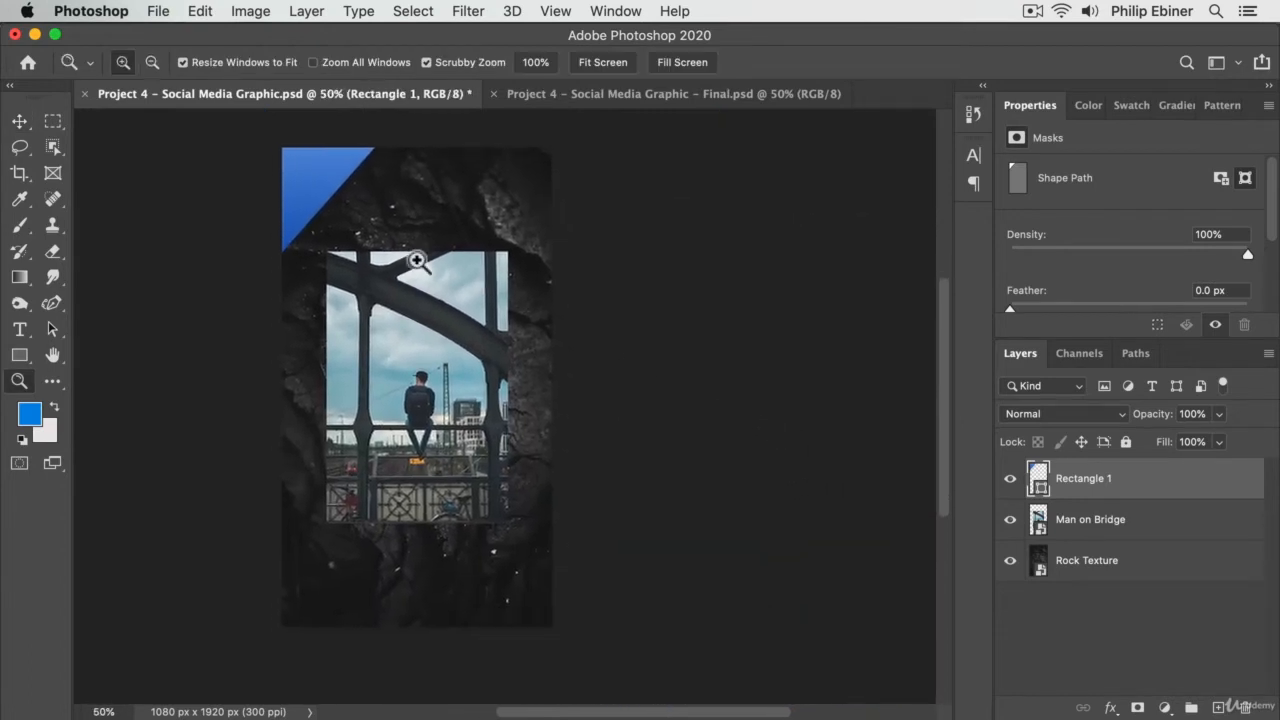
drag(480, 228, 556, 258)
key(v)
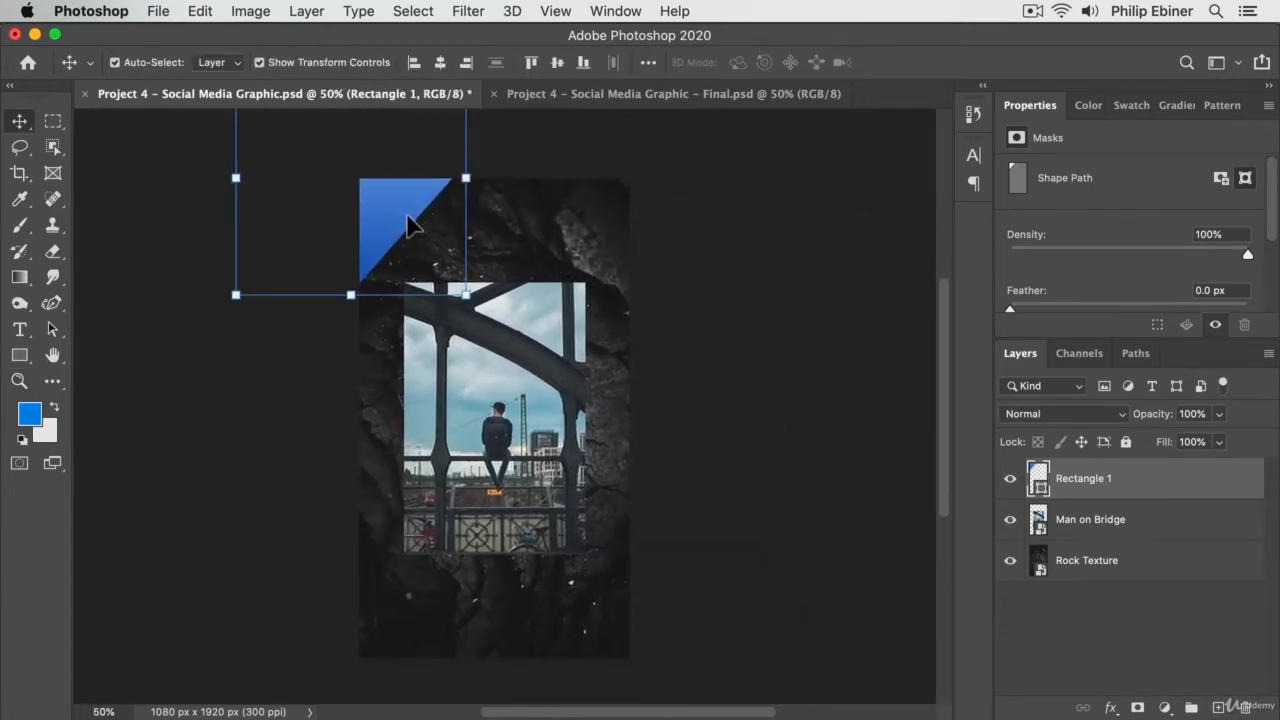
key(alt)
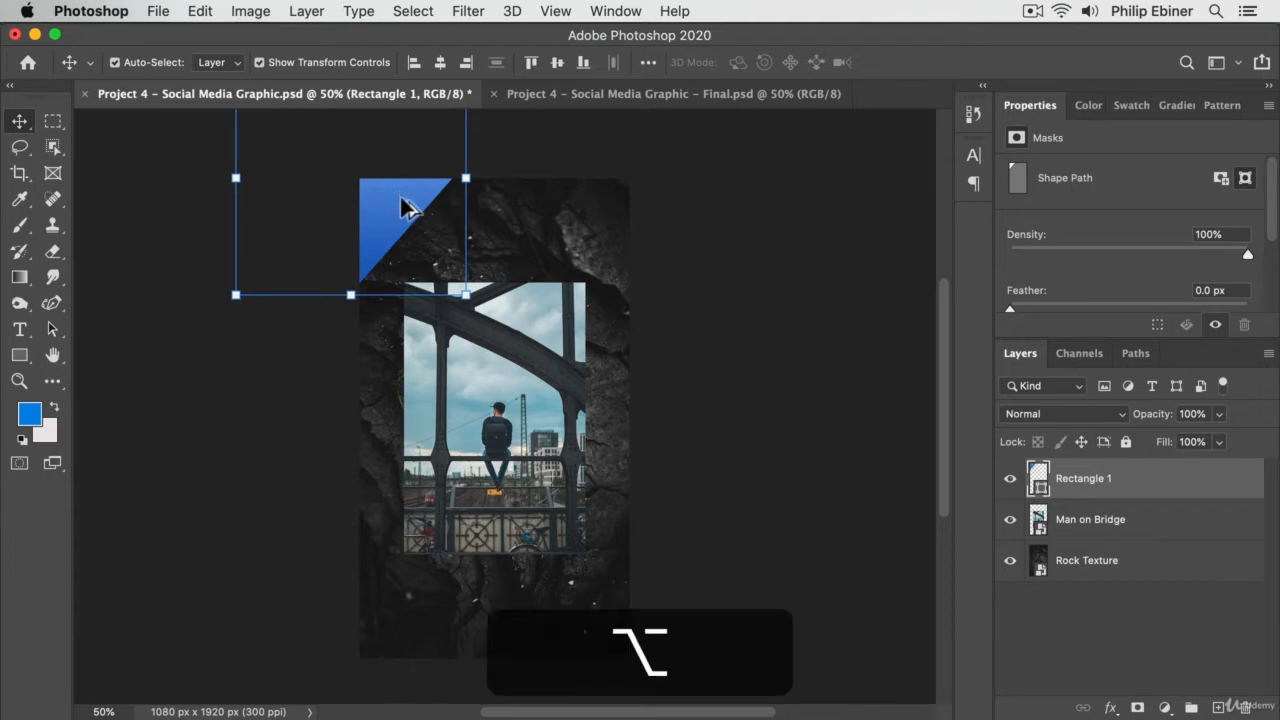
drag(397, 215, 673, 672)
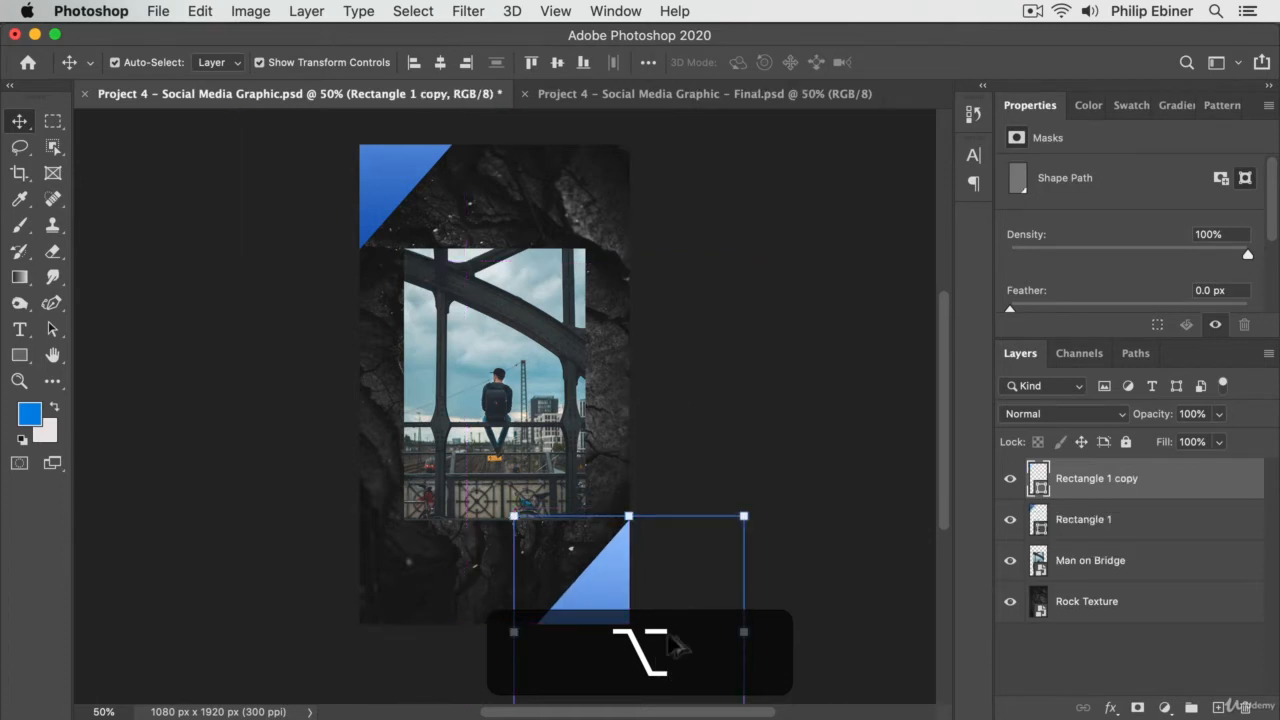
- Shift the upper-left corner shape slightly further into the canvas, and undo the extra duplicate made of the lower-right shape
drag(372, 200, 372, 183)
mouse_move(607, 599)
mouse_down()
mouse_move(608, 585)
mouse_move(615, 600)
mouse_up()
click(843, 383)
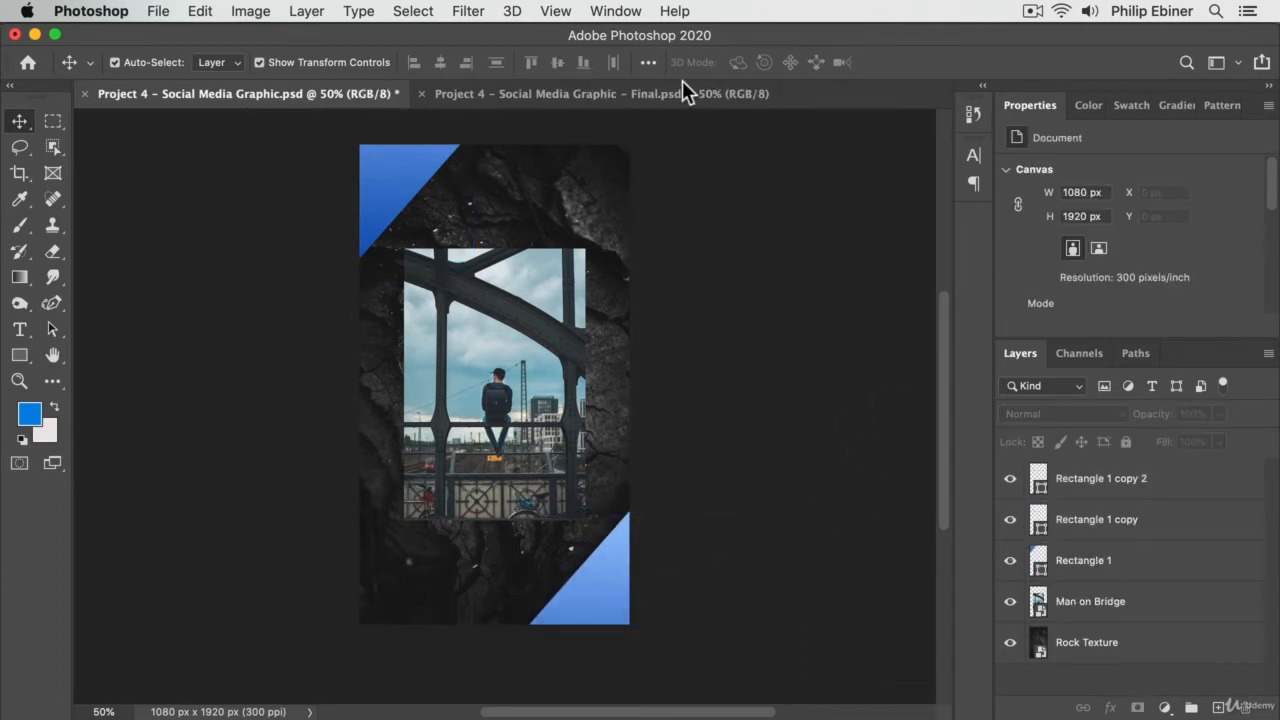
drag(360, 203, 413, 210)
key(alt+super+z)
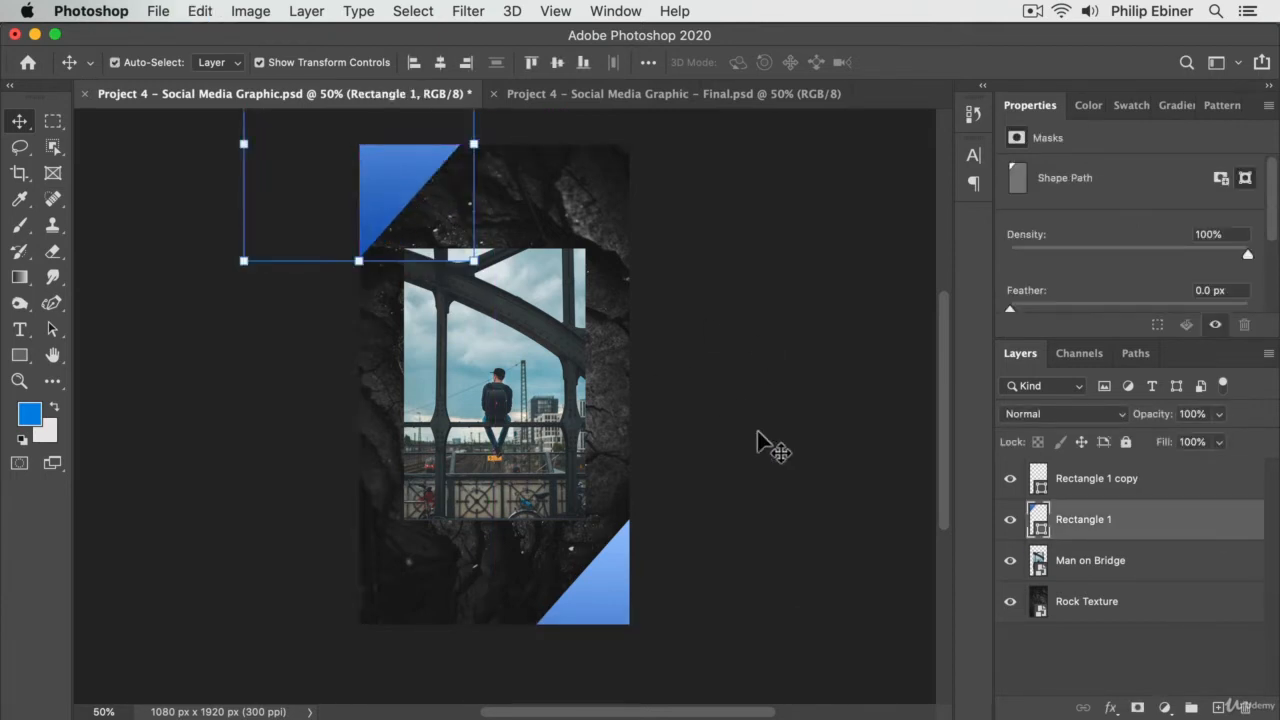
click(757, 443)
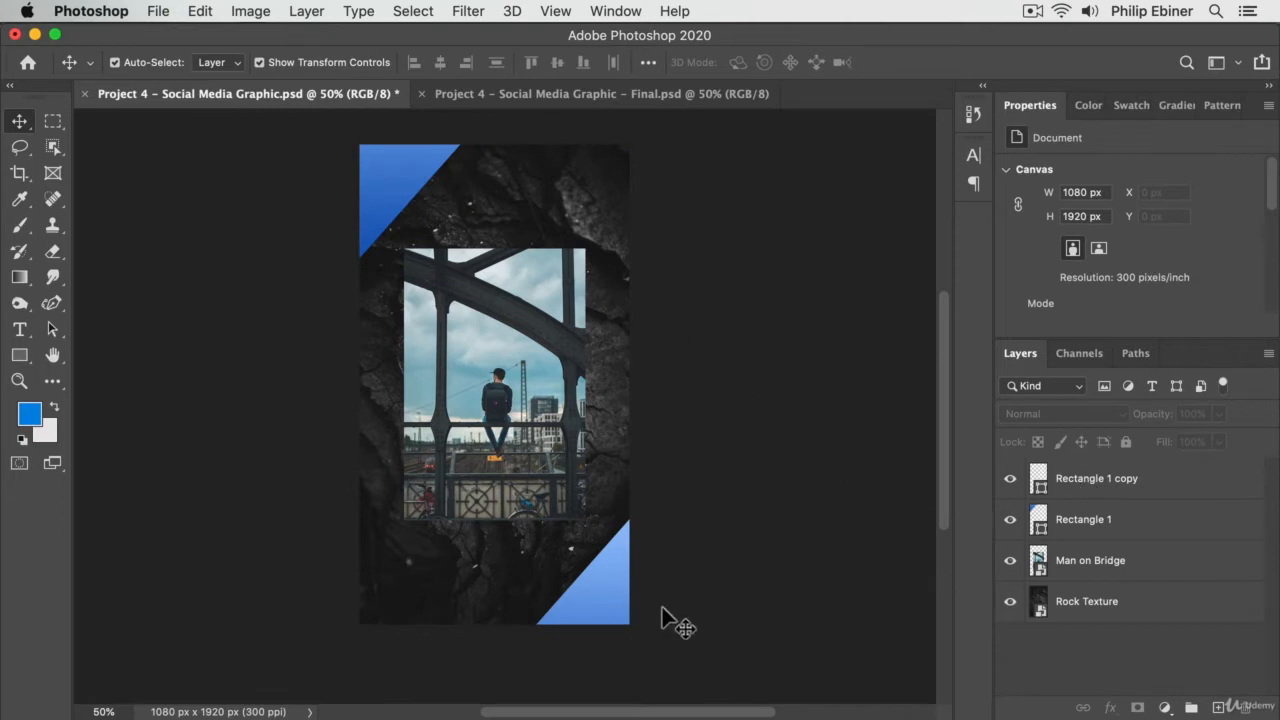
- Draw a circle about 225 px in diameter with the Ellipse tool on the rock texture below the photo
key(z)
click(598, 552)
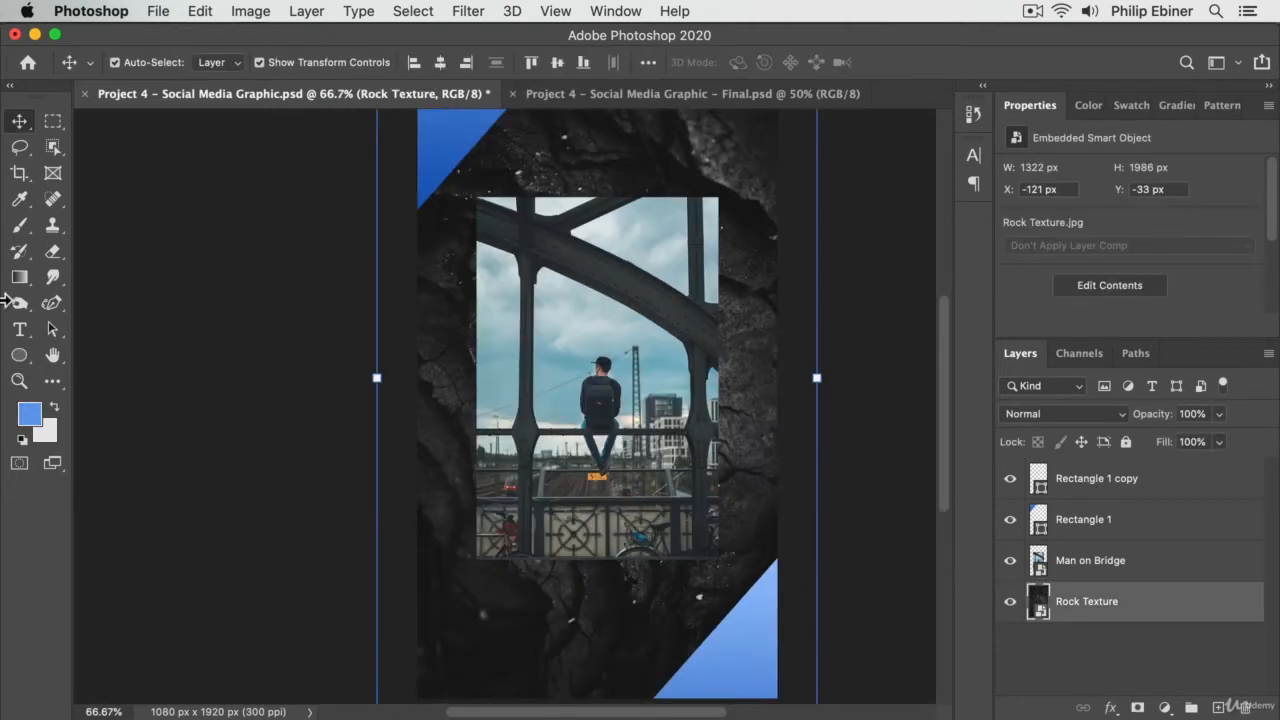
click(19, 355)
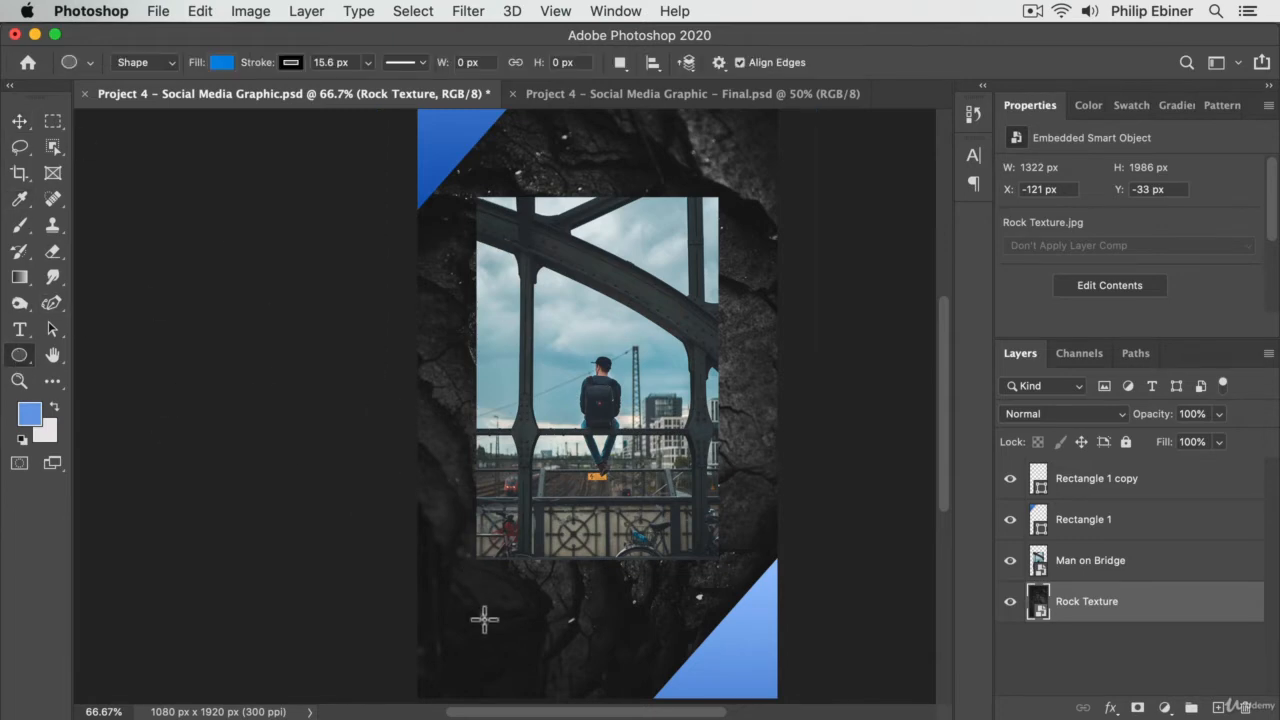
drag(479, 593, 579, 668)
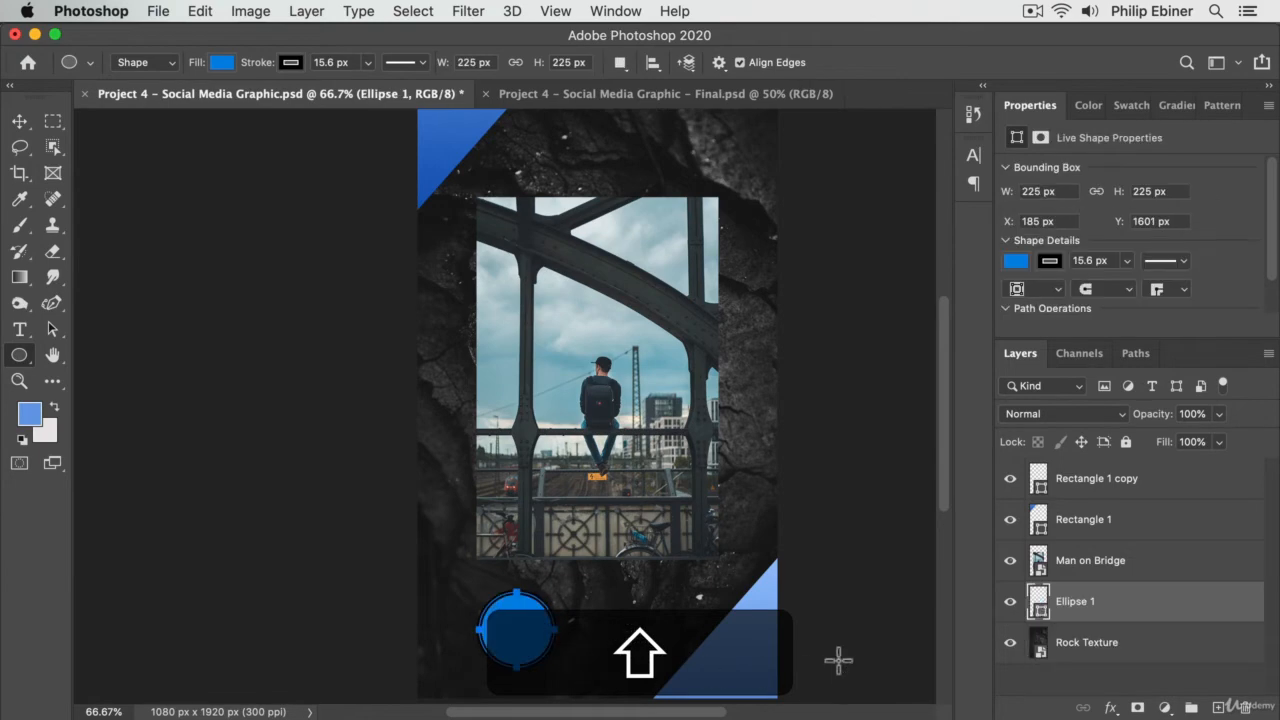
- Copy the shape attributes of the lower-right corner shape's layer, Rectangle 1 copy
key(z)
click(547, 652)
click(543, 660)
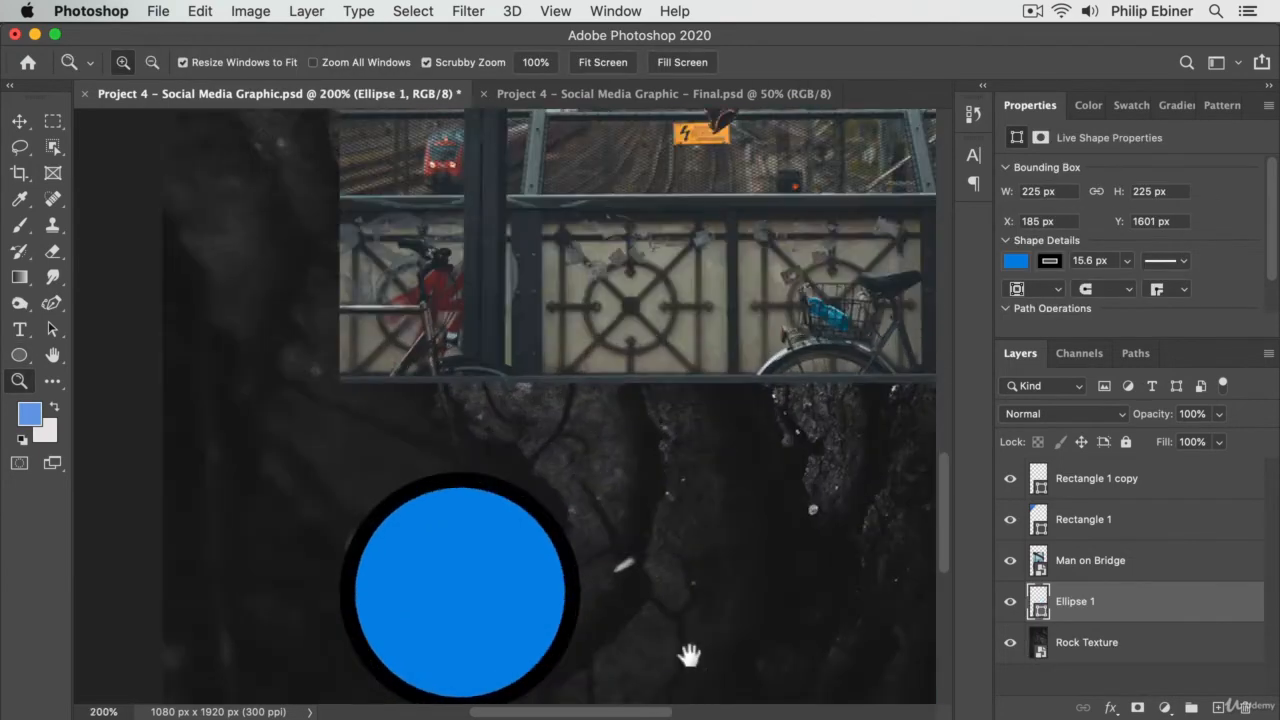
drag(686, 657, 505, 547)
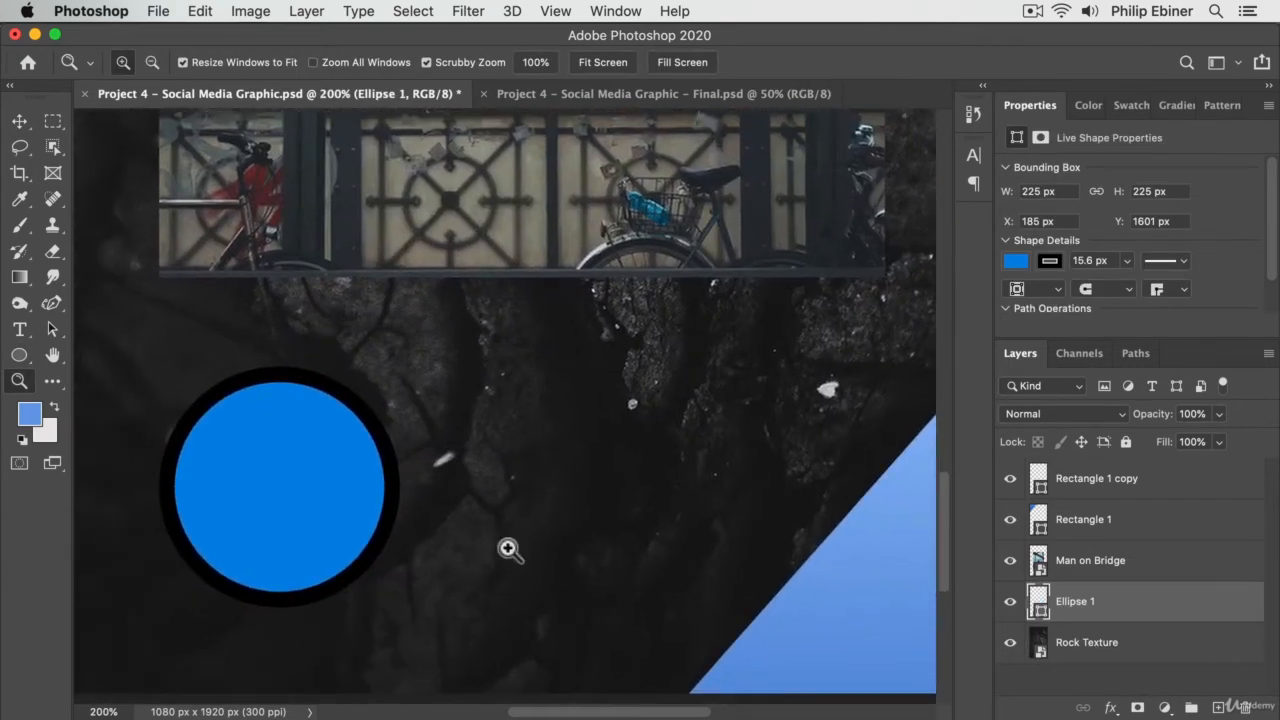
click(19, 355)
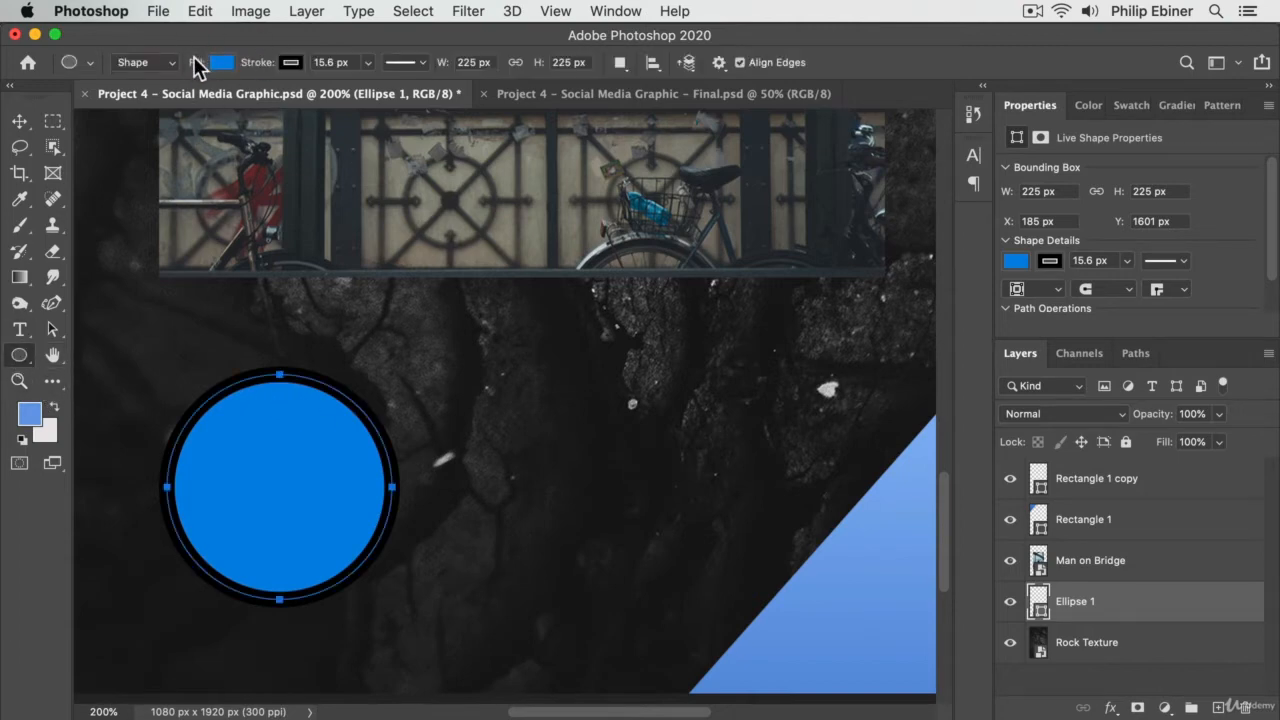
click(19, 121)
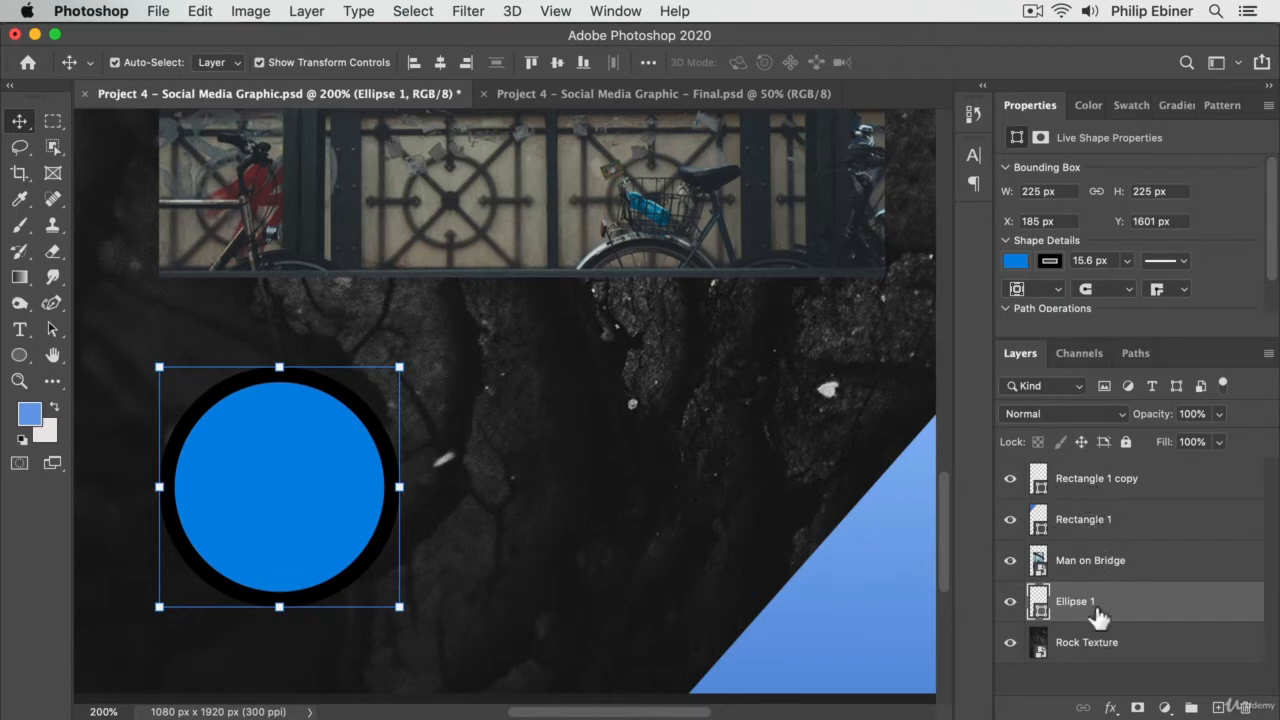
click(1080, 487)
right_click(1084, 484)
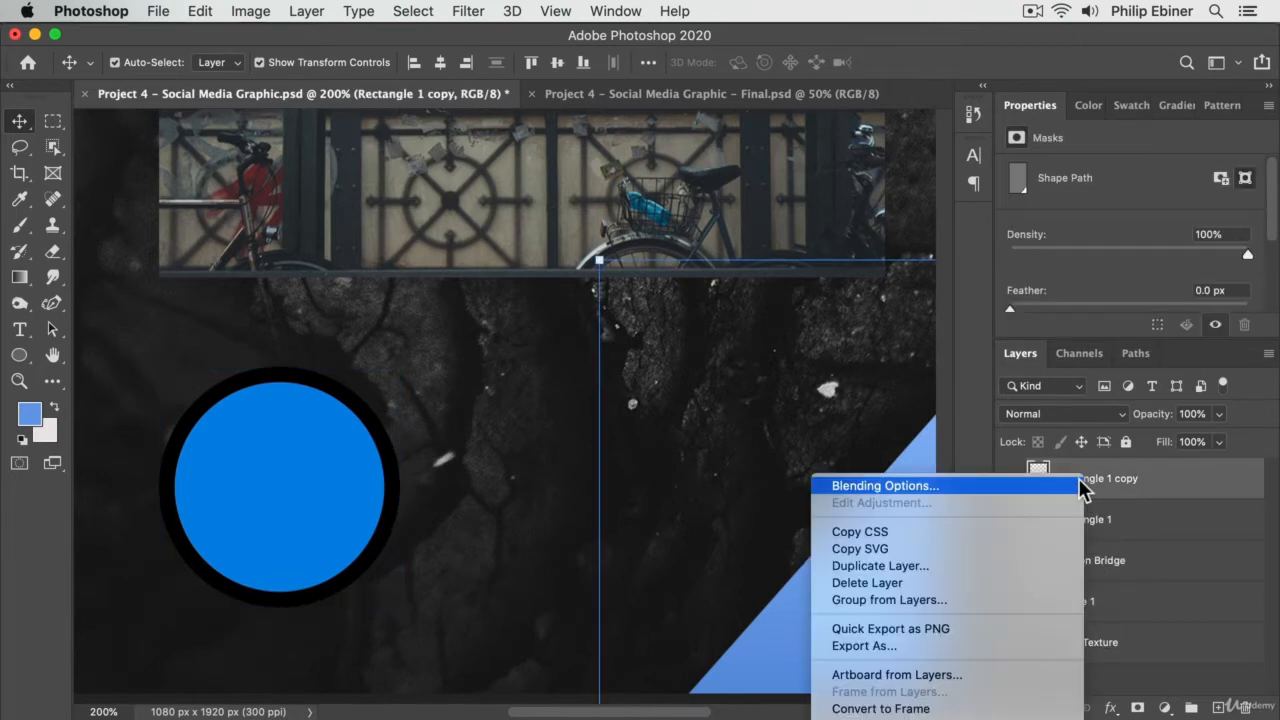
scroll(950, 605, down, 10)
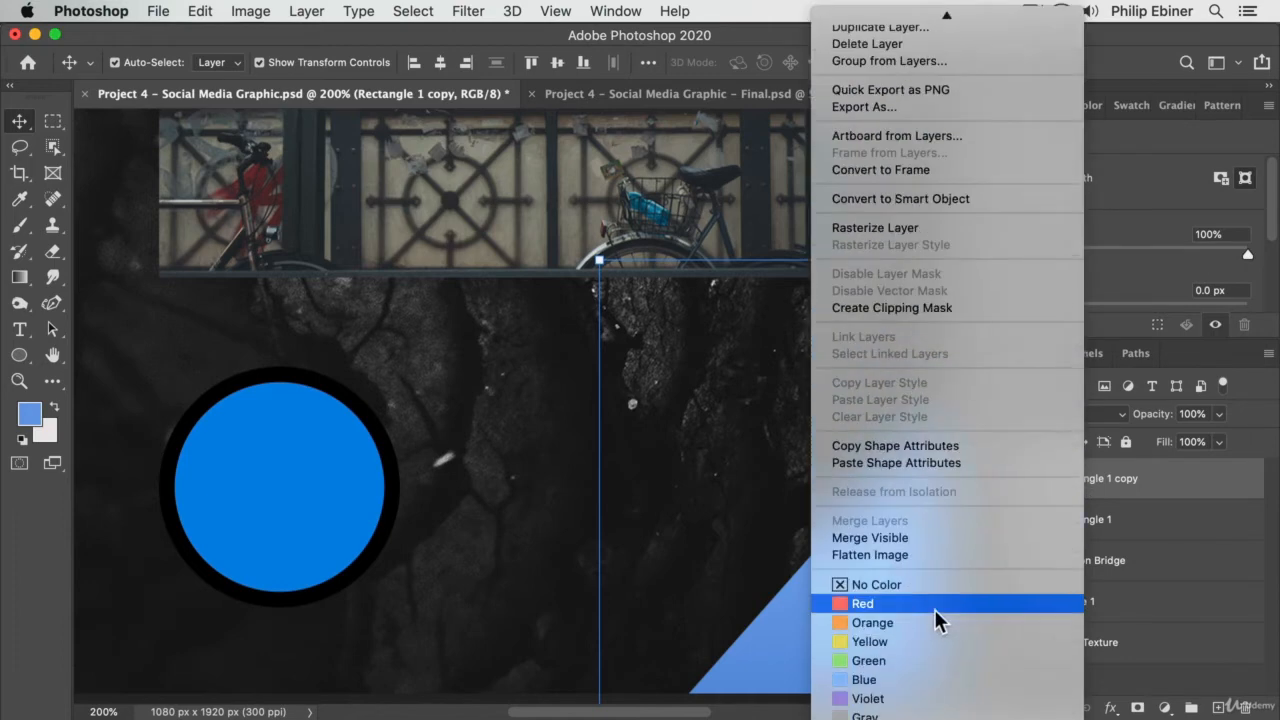
click(922, 445)
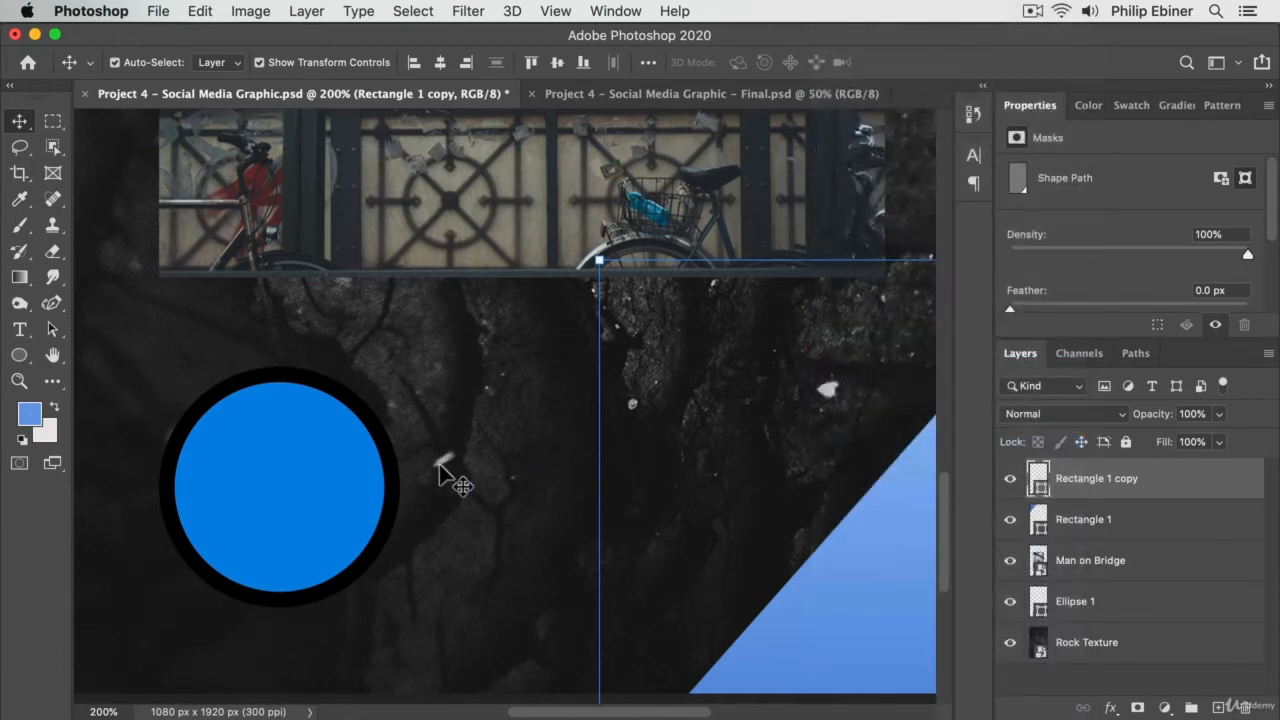
- Paste the copied shape attributes onto the circle's layer, Ellipse 1
click(300, 466)
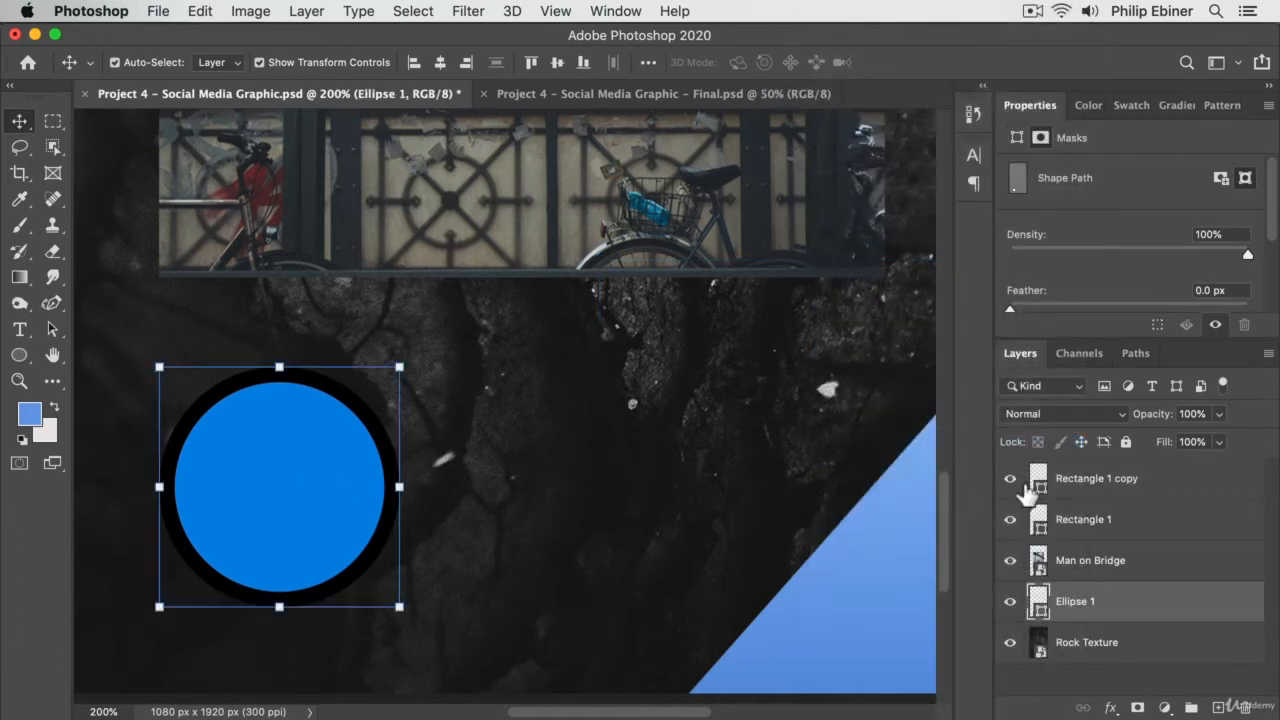
right_click(1112, 601)
scroll(1046, 686, down, 10)
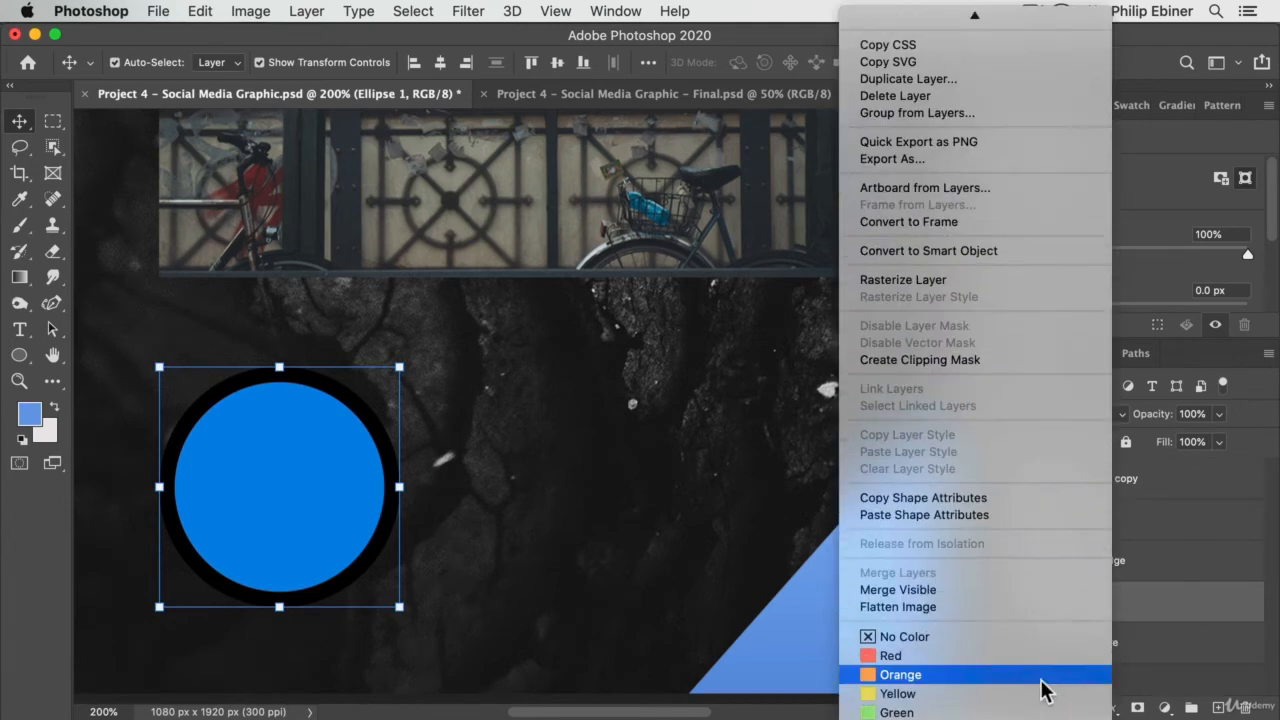
click(973, 514)
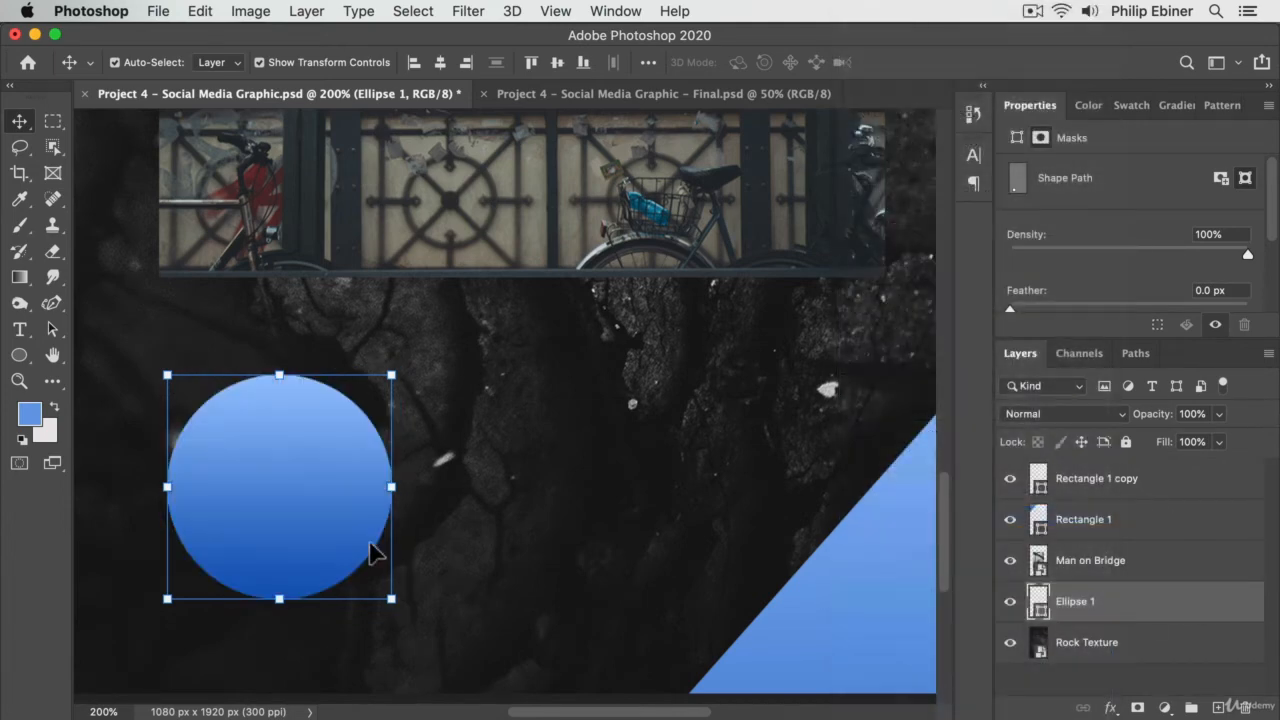
- Move the circle to the horizontal centre of the canvas, just below the photo
drag(231, 472, 395, 460)
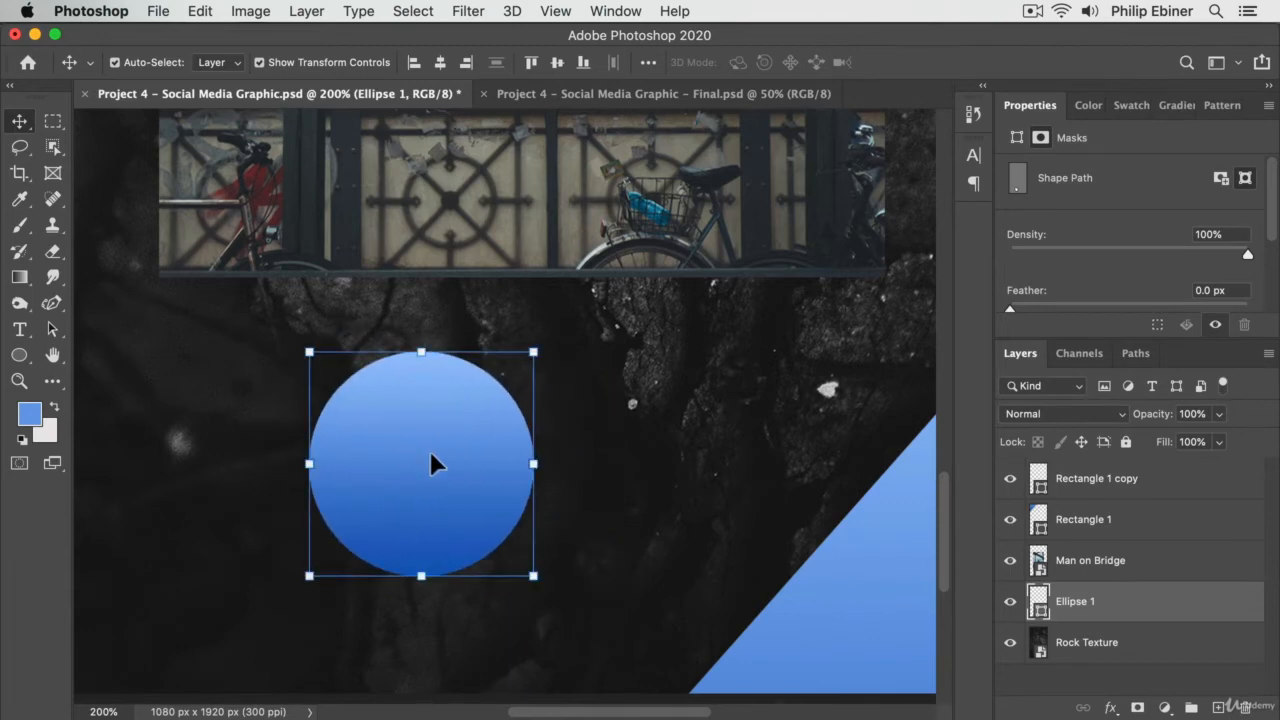
key(z)
click(489, 451)
alt+click(489, 450)
alt+click(490, 448)
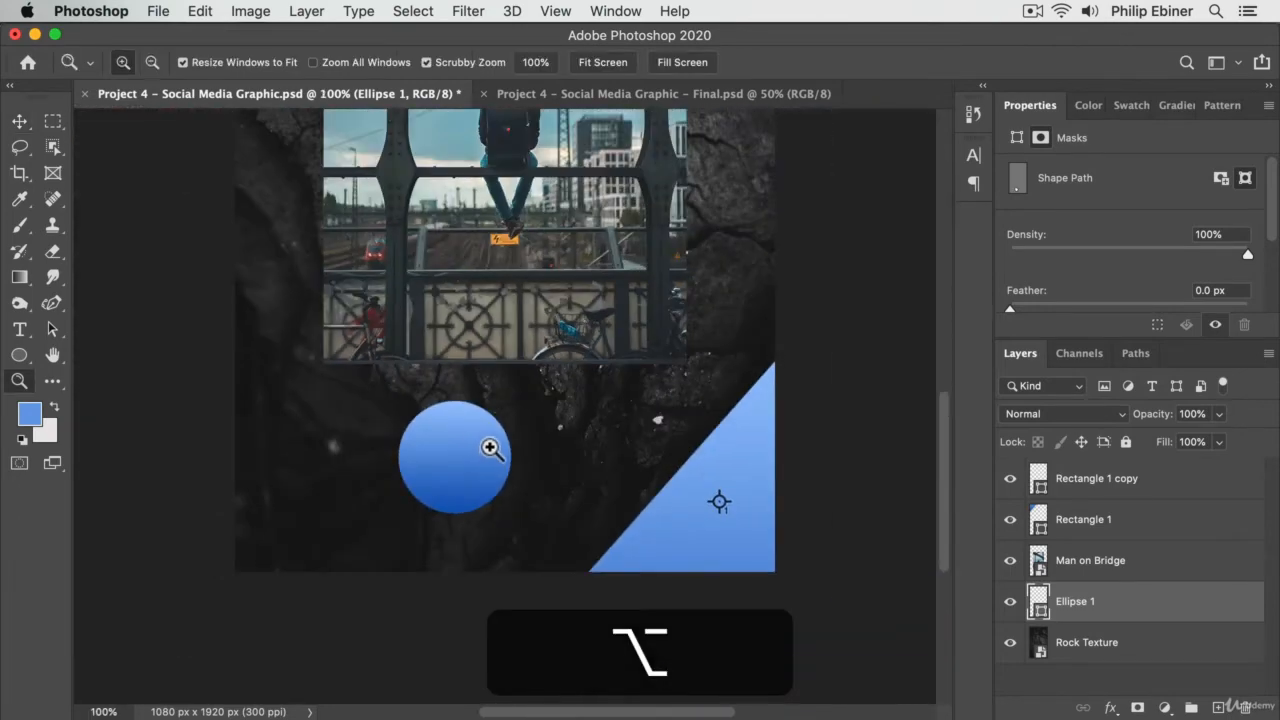
key(v)
drag(463, 450, 514, 443)
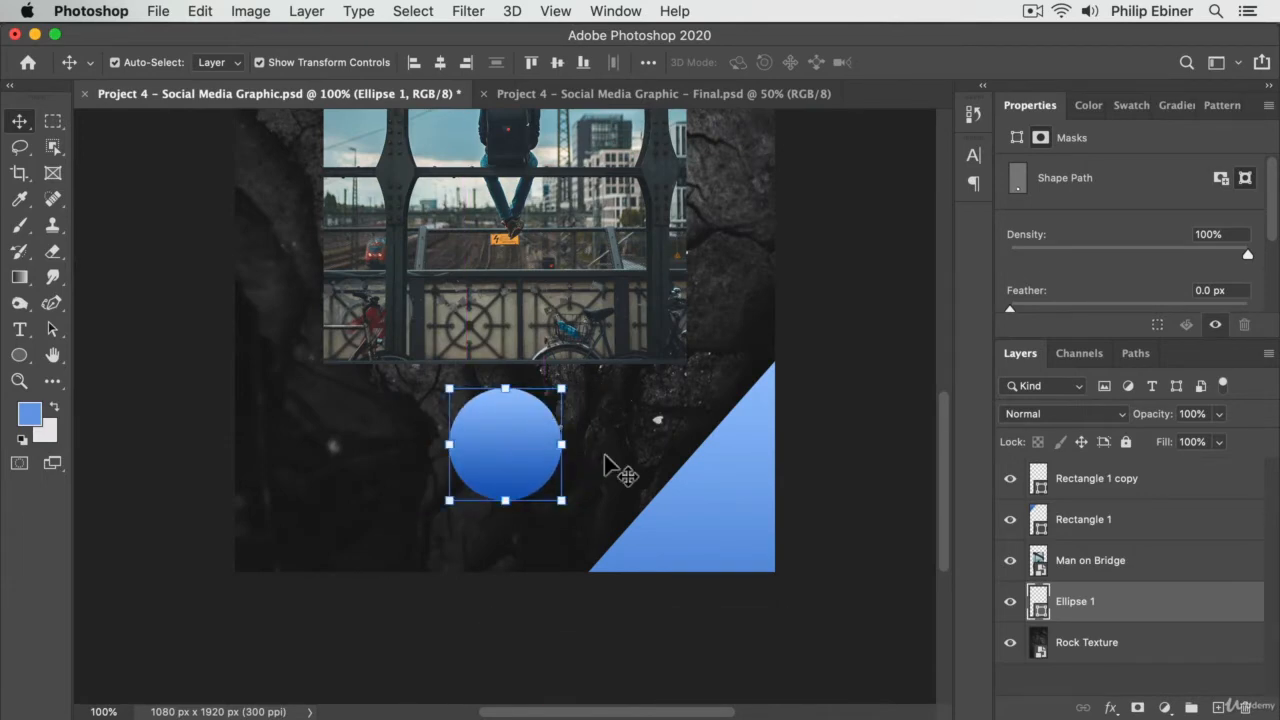
- Try rescaling the circle about its centre with a free transform
key(z)
alt+click(589, 455)
key(v)
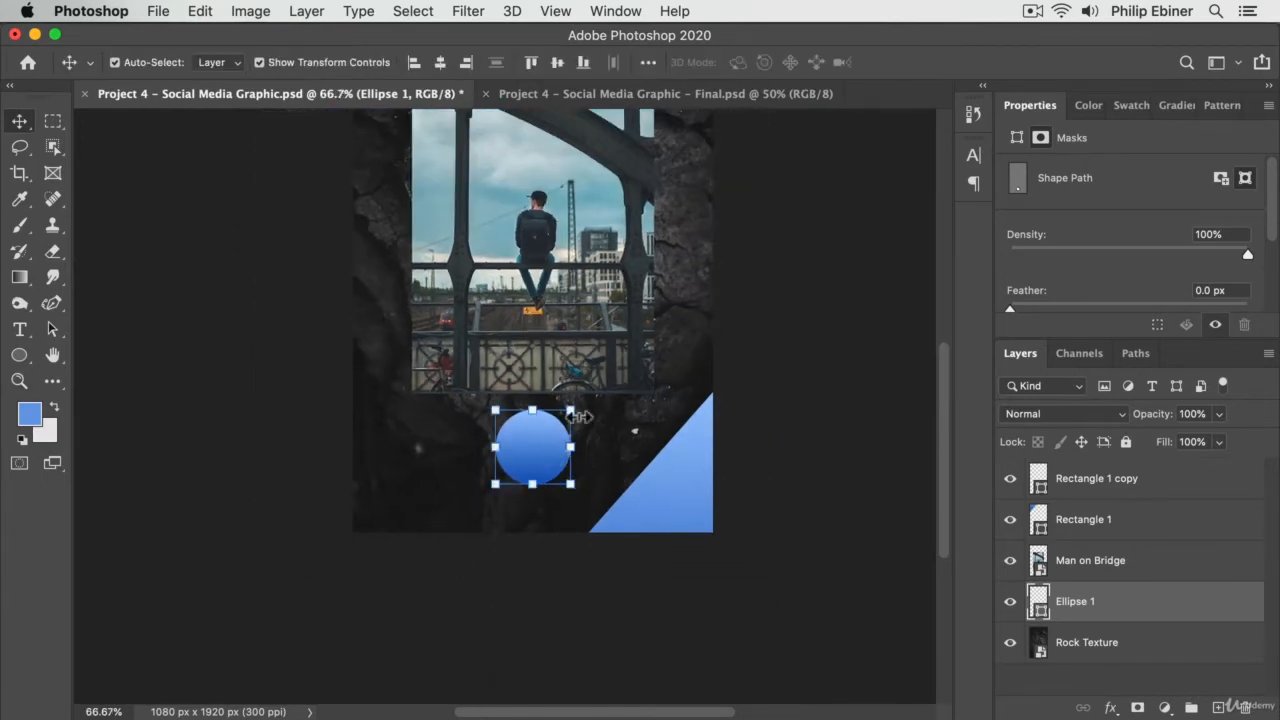
drag(588, 398, 430, 521)
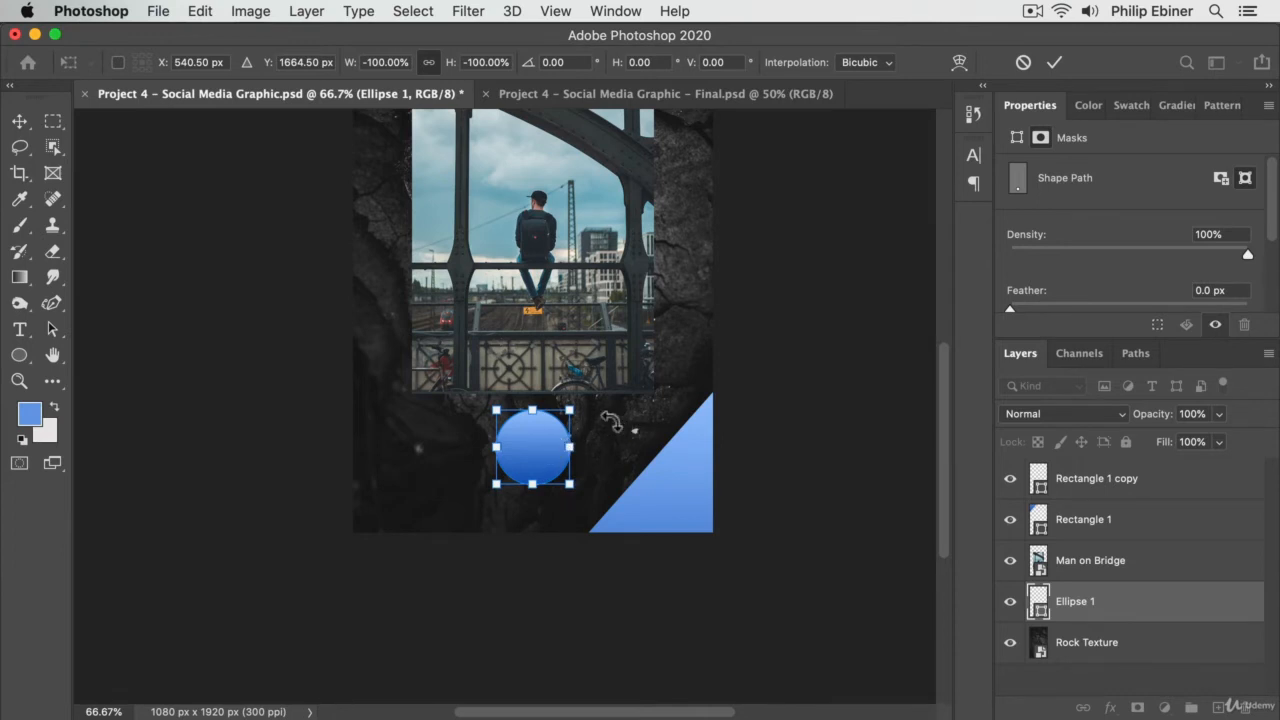
key(Return)
- Set the circle layer's opacity to 75% and deselect the layer
click(1195, 413)
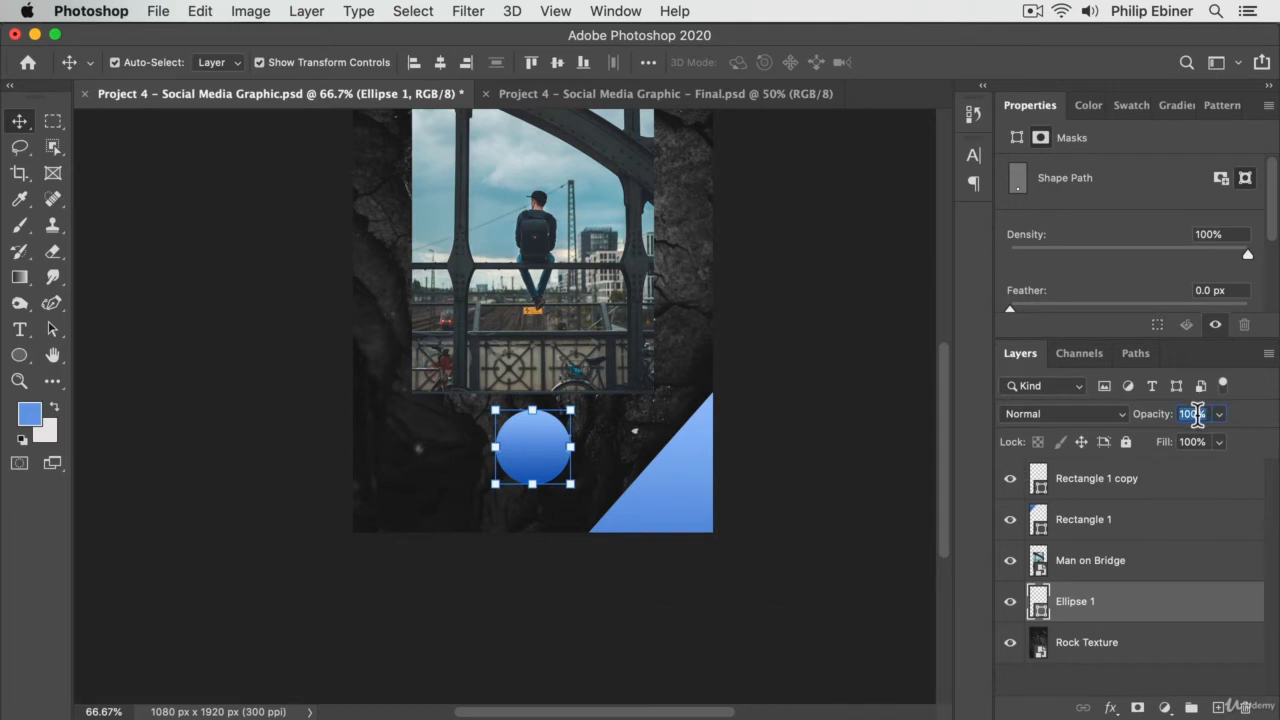
text(75)
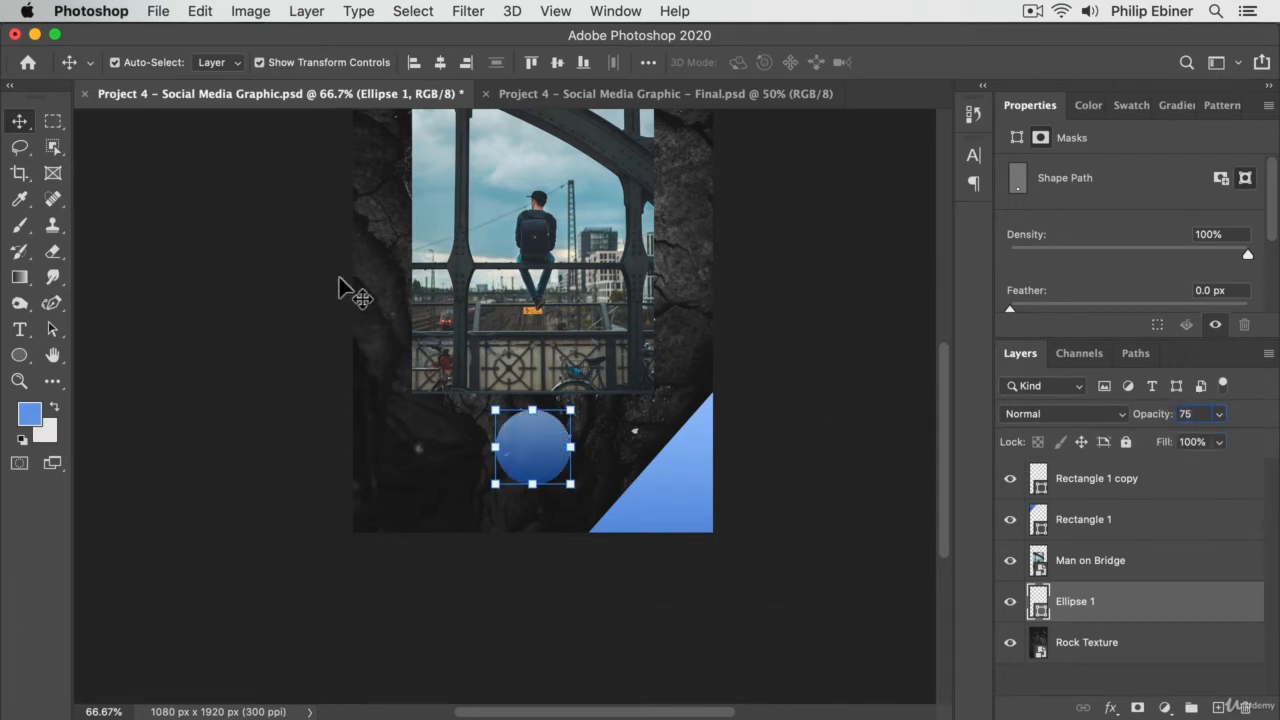
key(Return)
click(245, 283)
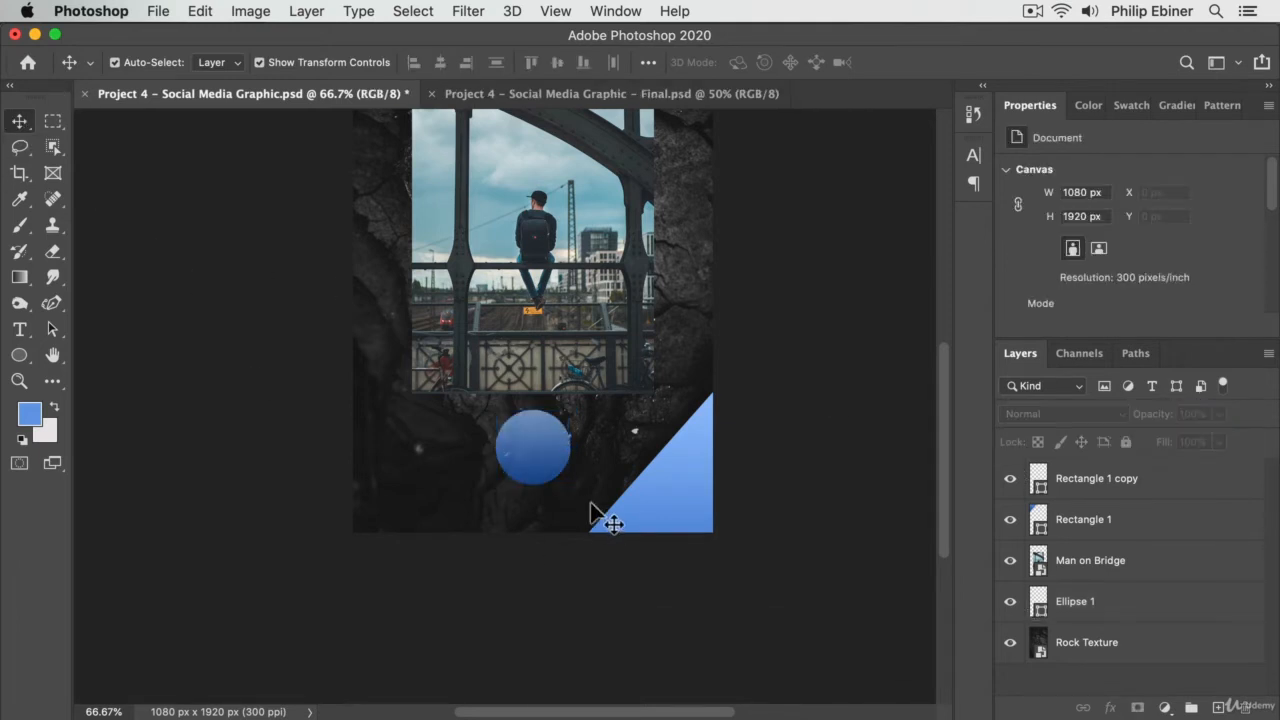
- Reselect the circle and give its outline a solid white stroke
click(541, 457)
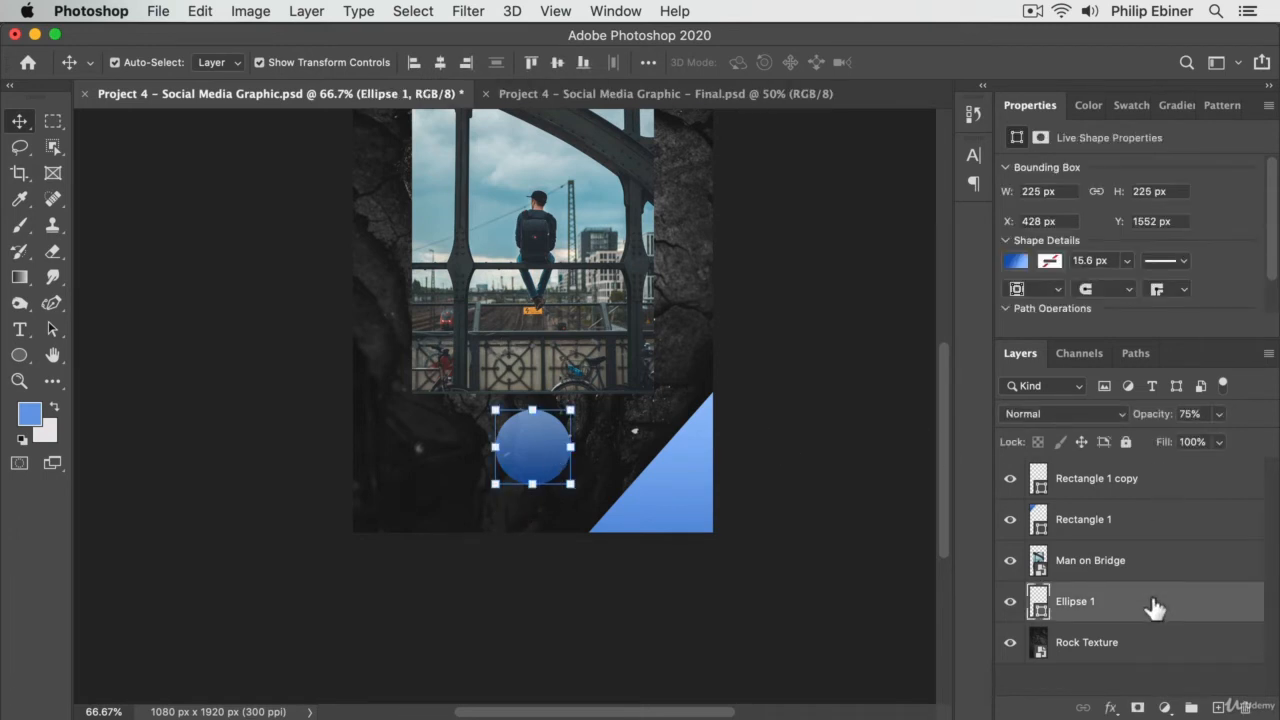
click(18, 356)
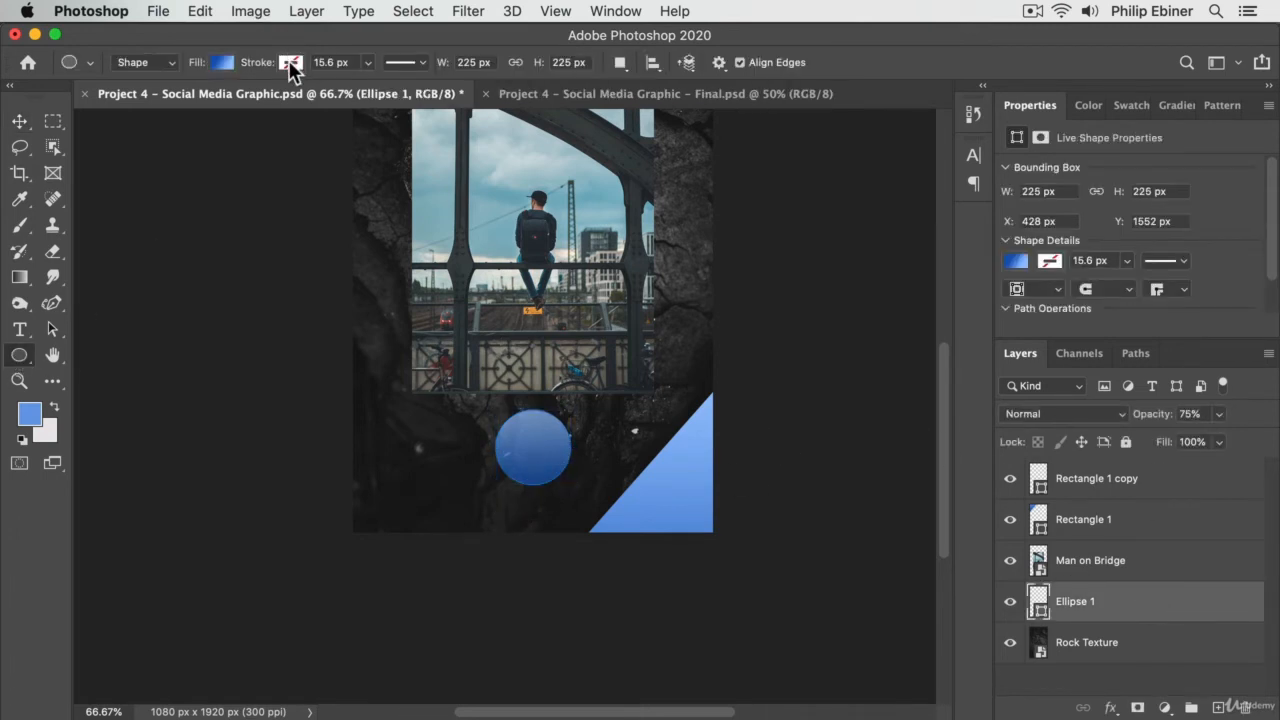
click(290, 63)
click(386, 174)
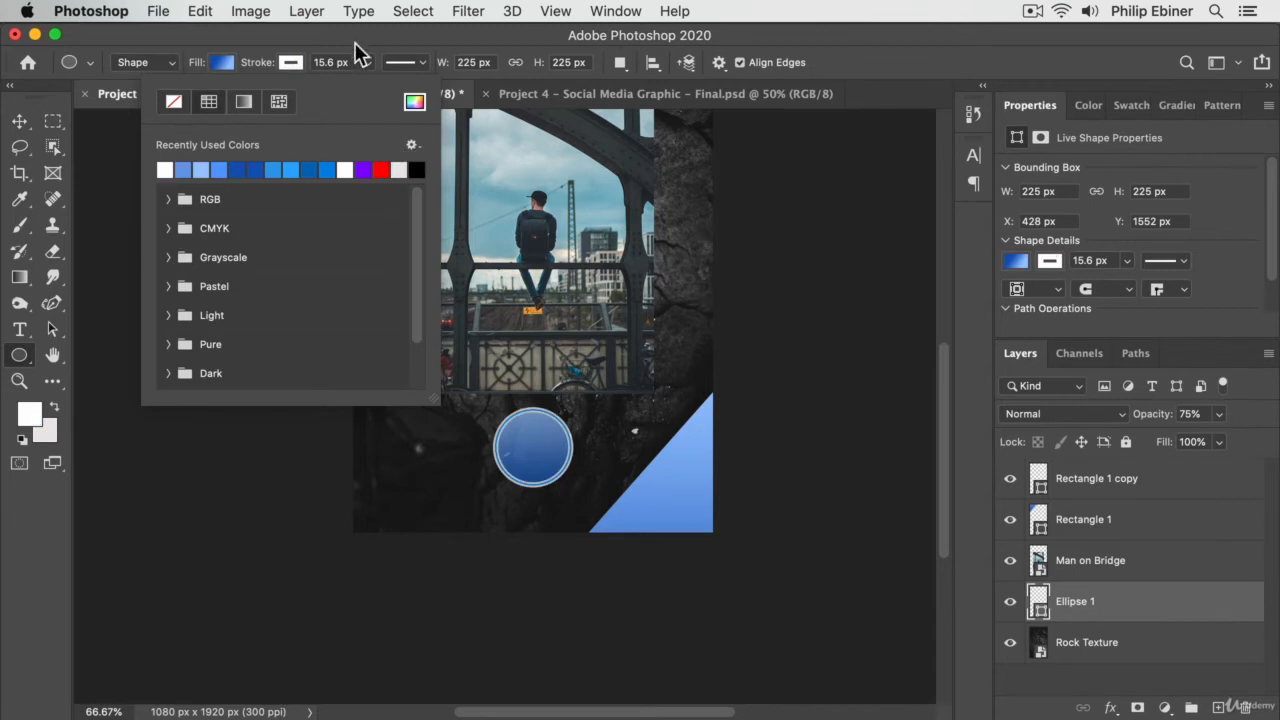
- Thin the circle's white stroke to about 0.88 px
click(368, 63)
drag(358, 85, 360, 85)
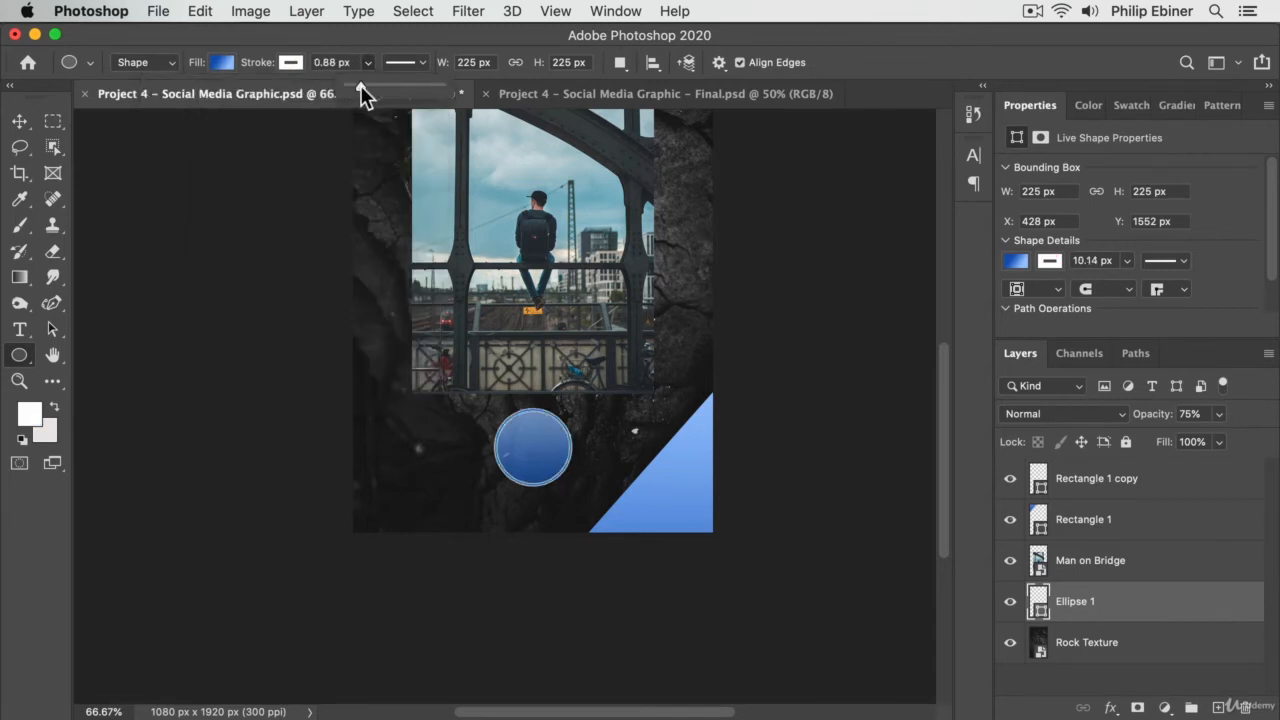
- Restore the circle layer's opacity to 100%, lower its fill to 75%, and deselect the layer
click(1189, 414)
text(100)
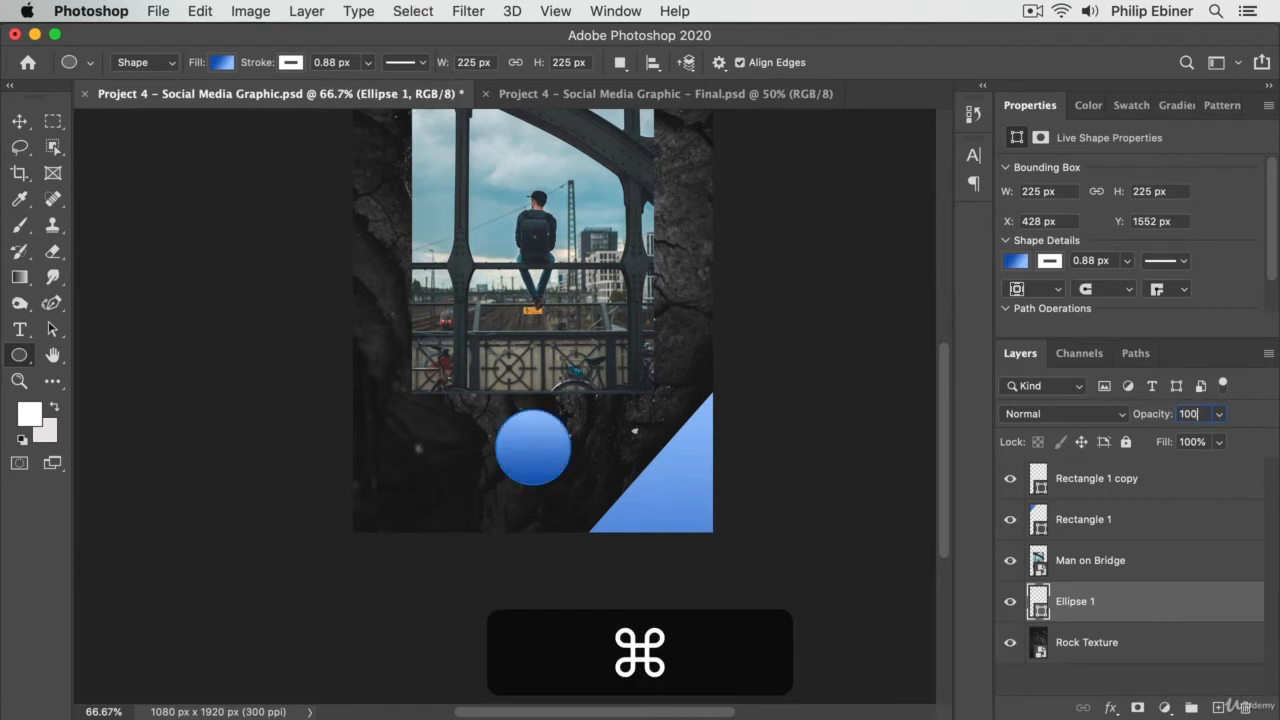
key(Return)
click(1203, 441)
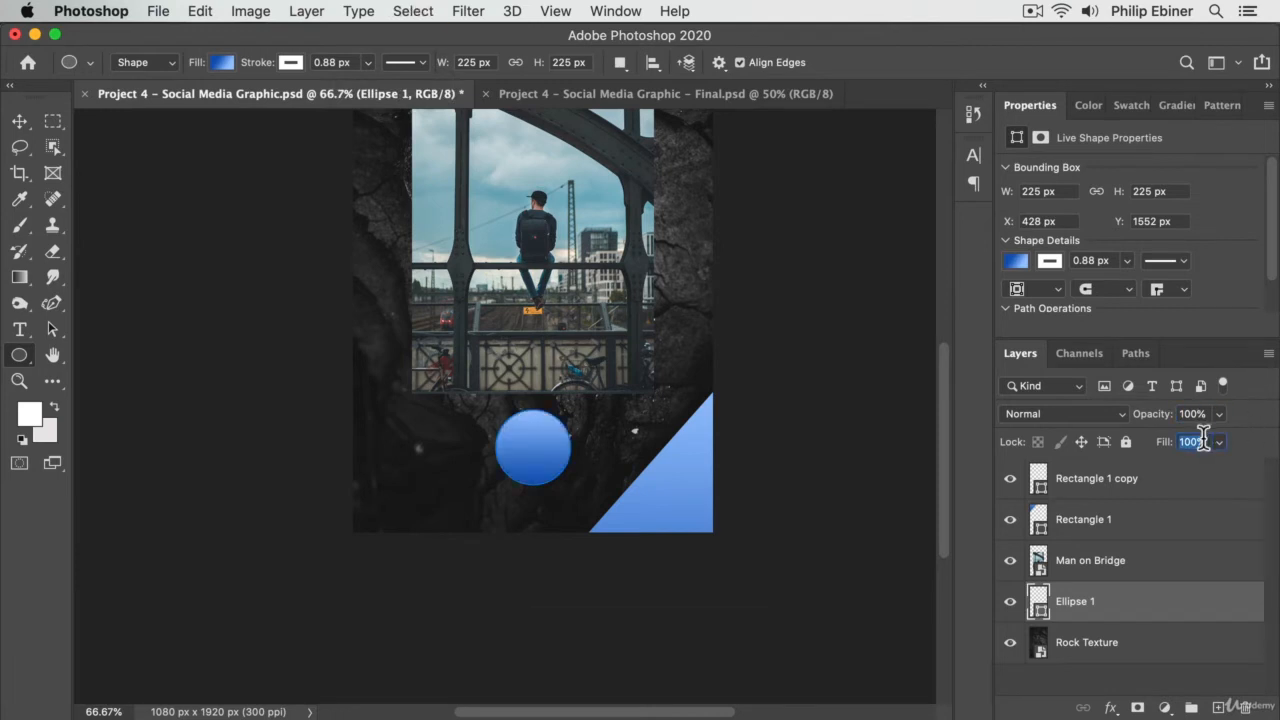
text(75)
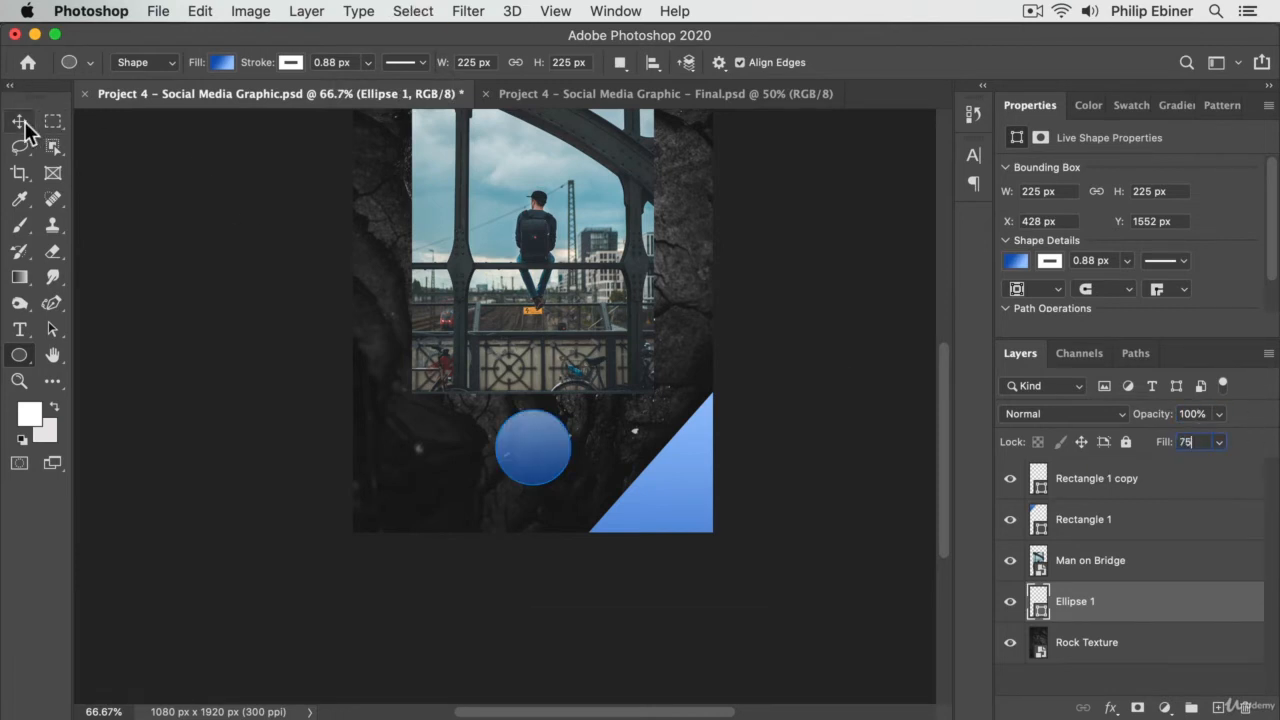
click(20, 121)
click(656, 574)
- Reselect the circle, set its stroke width to 5 px, and deselect it
click(540, 437)
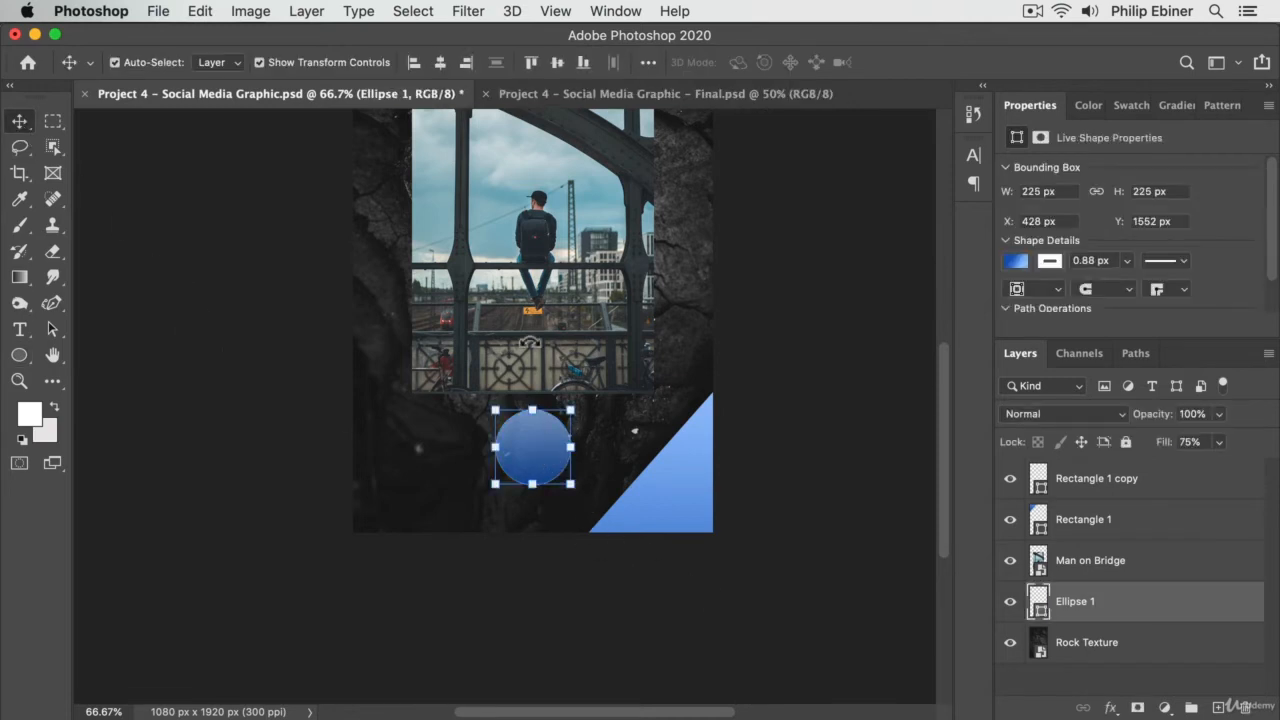
click(17, 356)
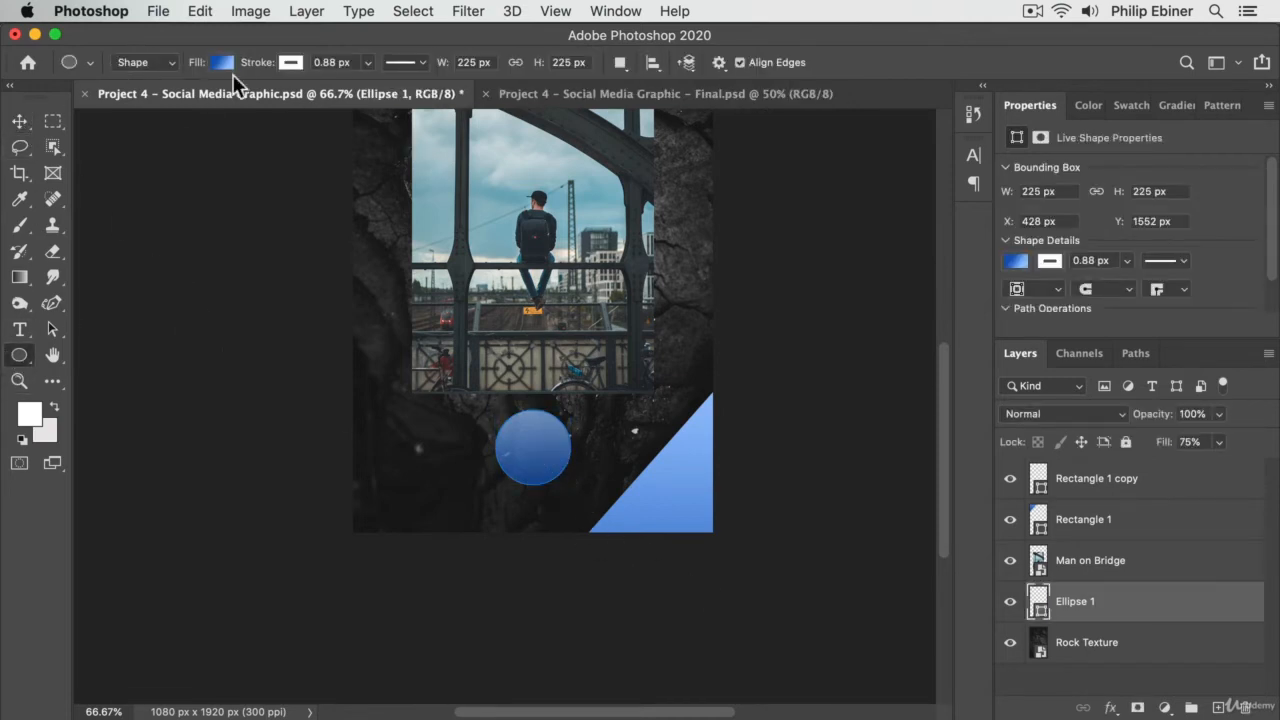
click(347, 58)
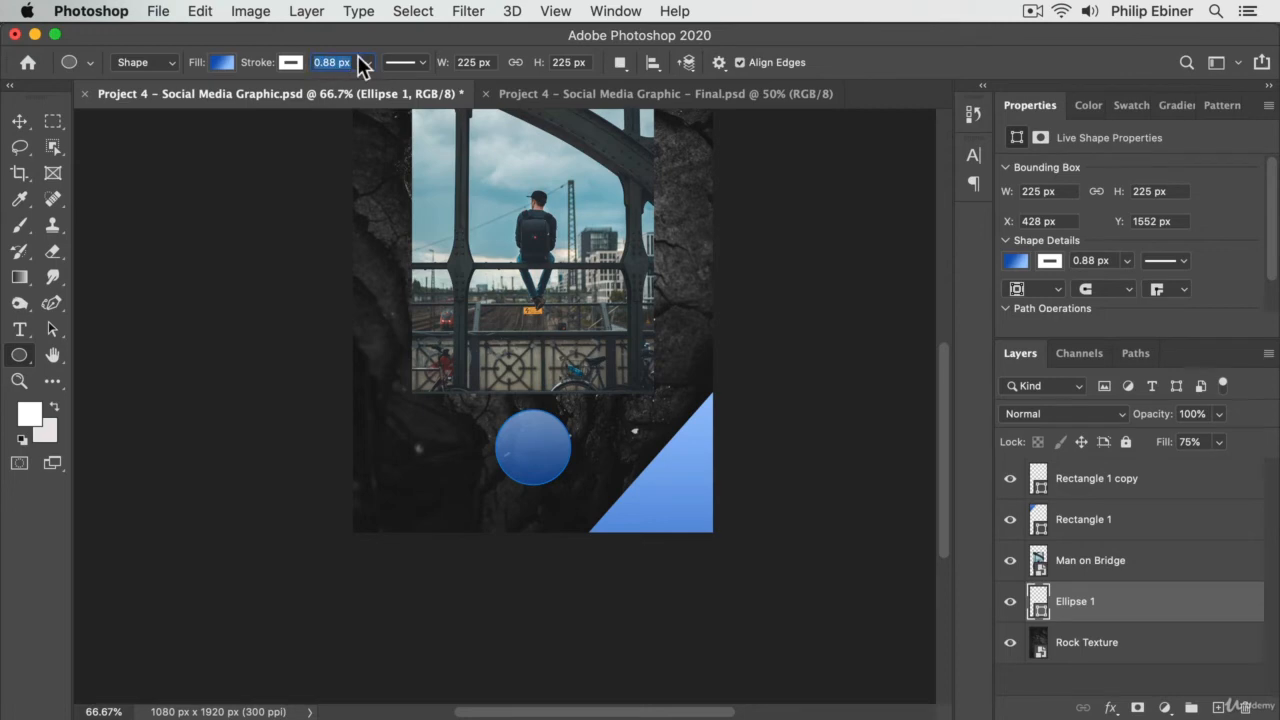
click(19, 122)
click(405, 440)
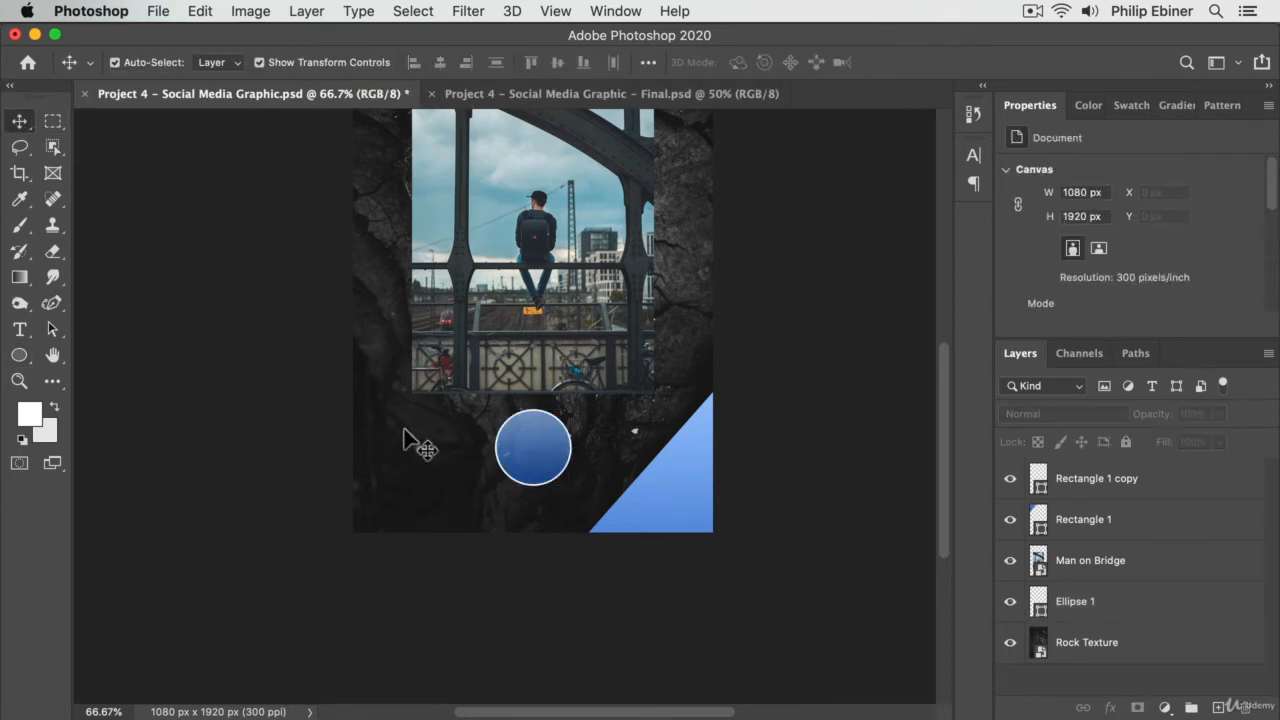
- Draw a white three-sided polygon without a stroke, about 147 by 170 px and pointing right, on the rock area left of the circle
key(z)
drag(576, 399, 616, 467)
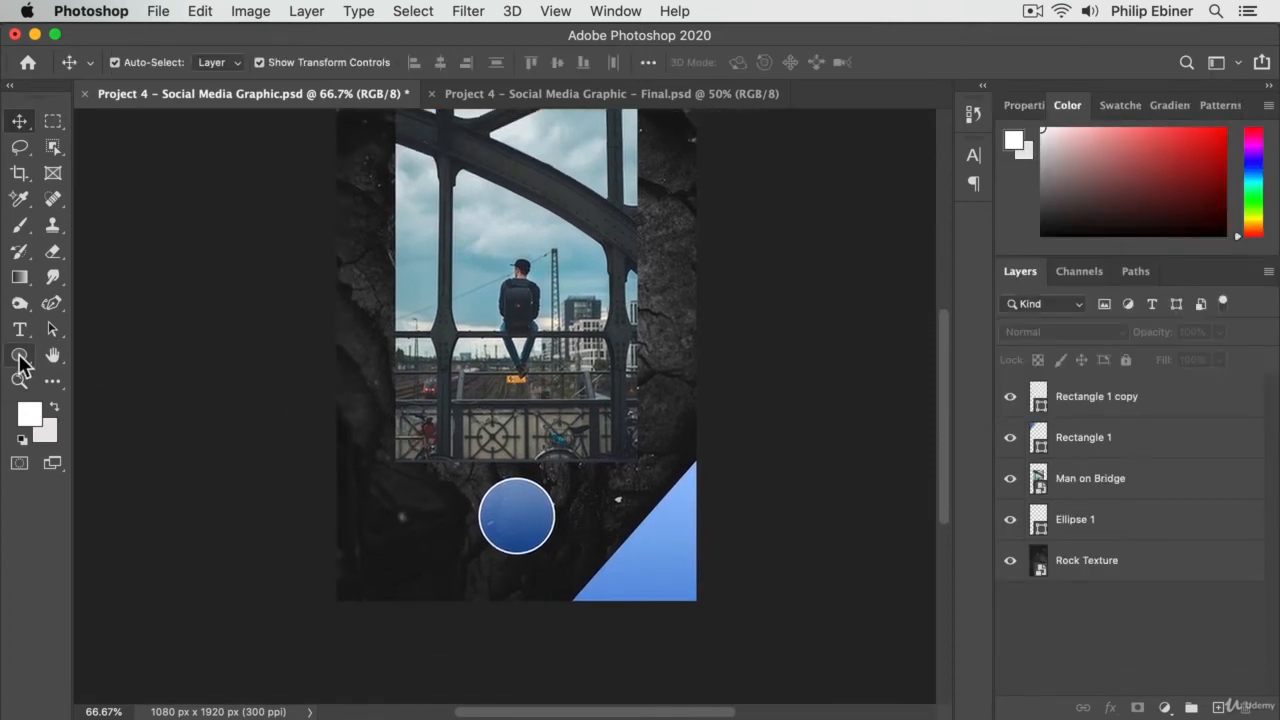
click(18, 357)
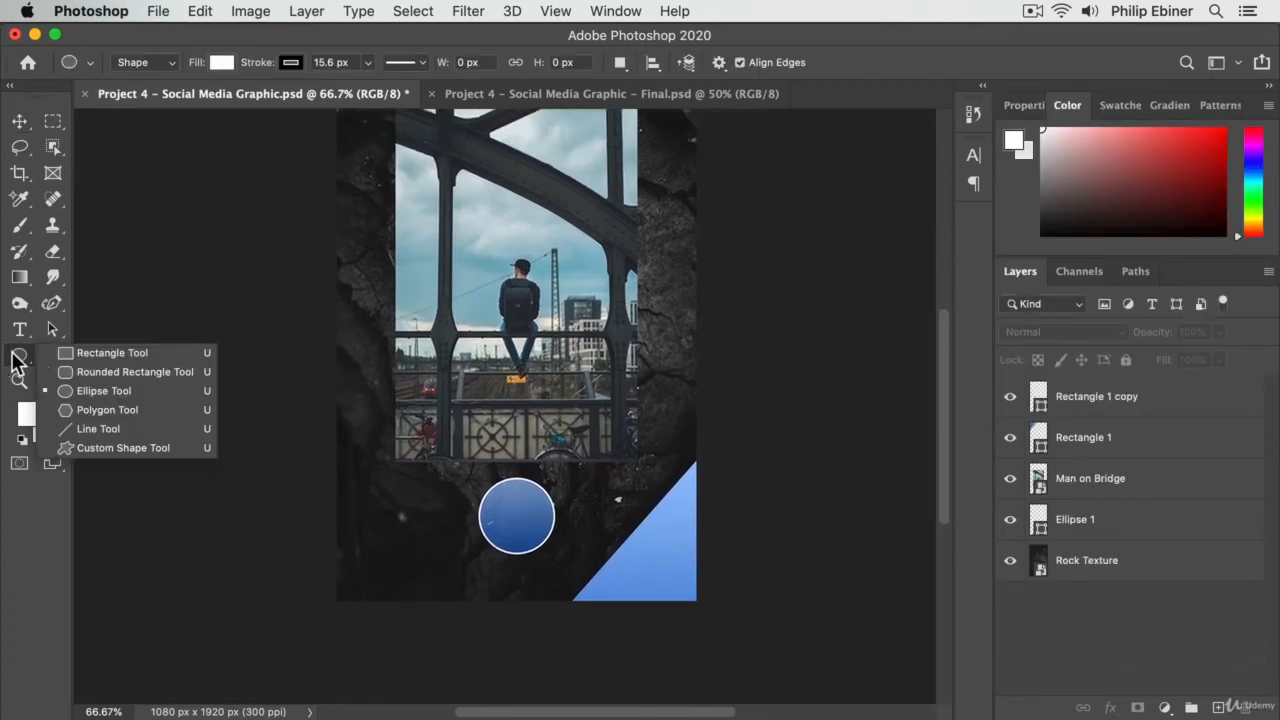
click(95, 410)
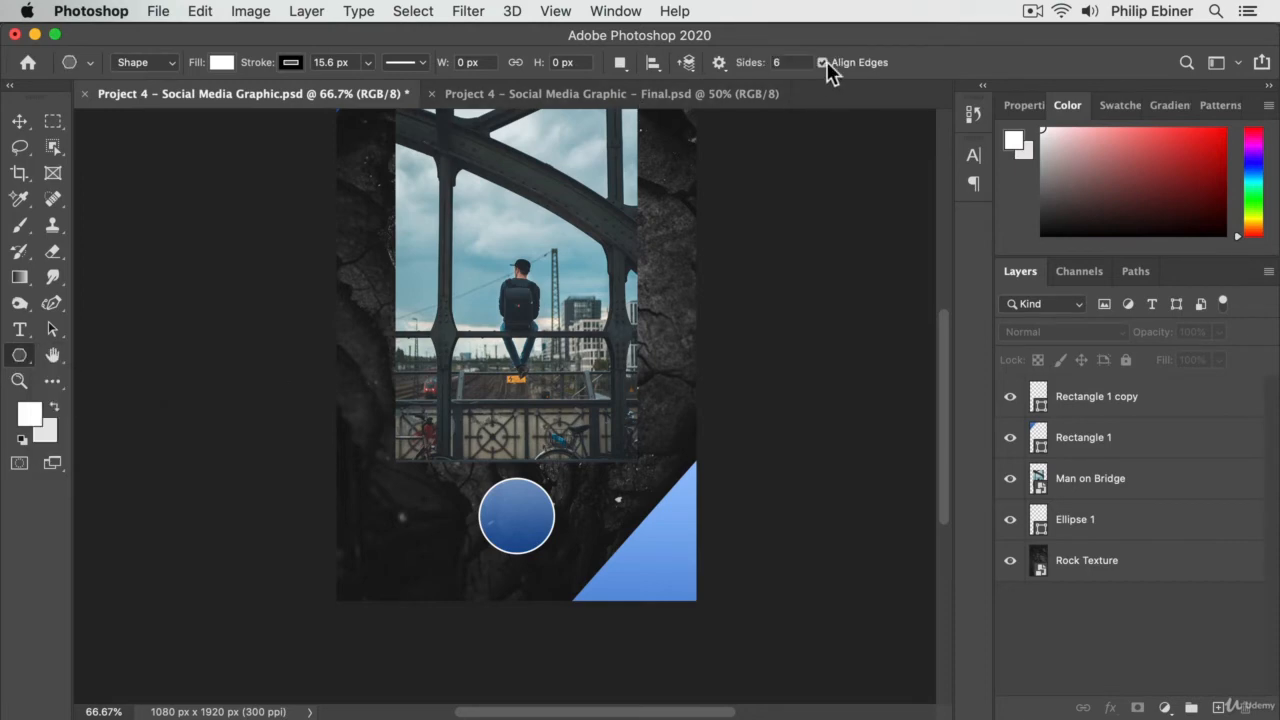
text(3)
click(288, 65)
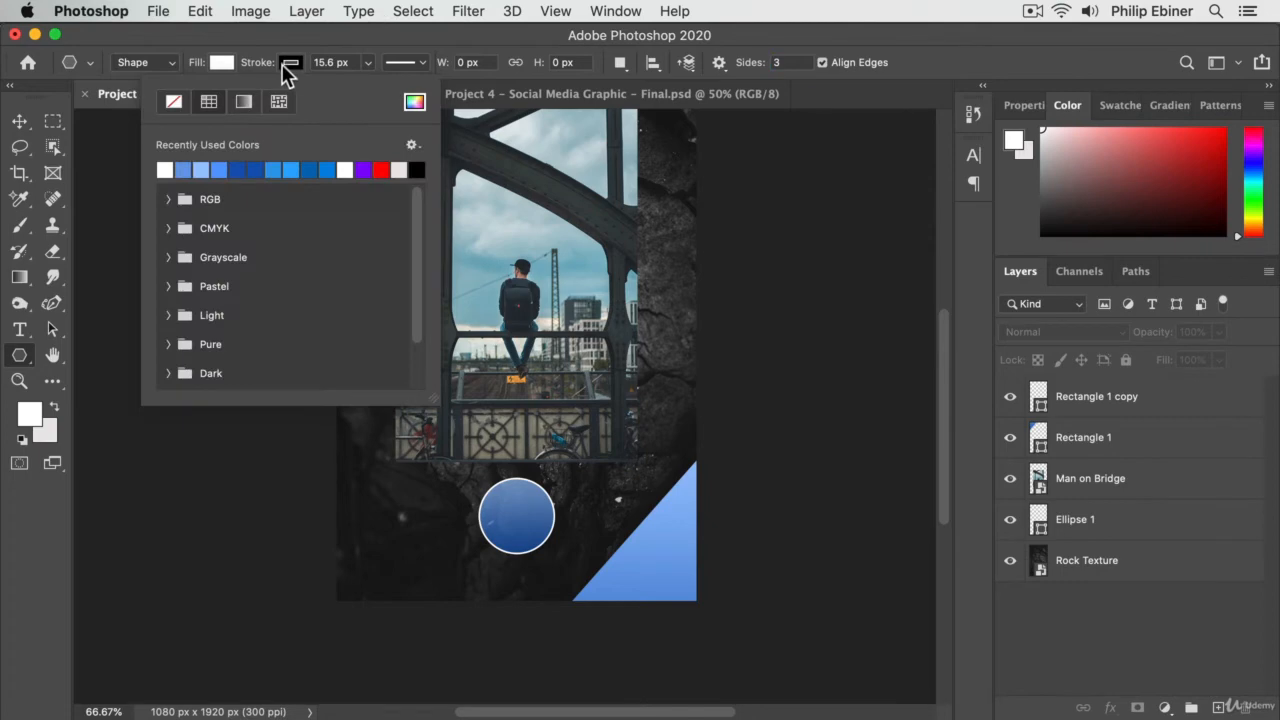
click(288, 64)
click(286, 64)
click(172, 106)
click(233, 63)
drag(367, 524, 400, 522)
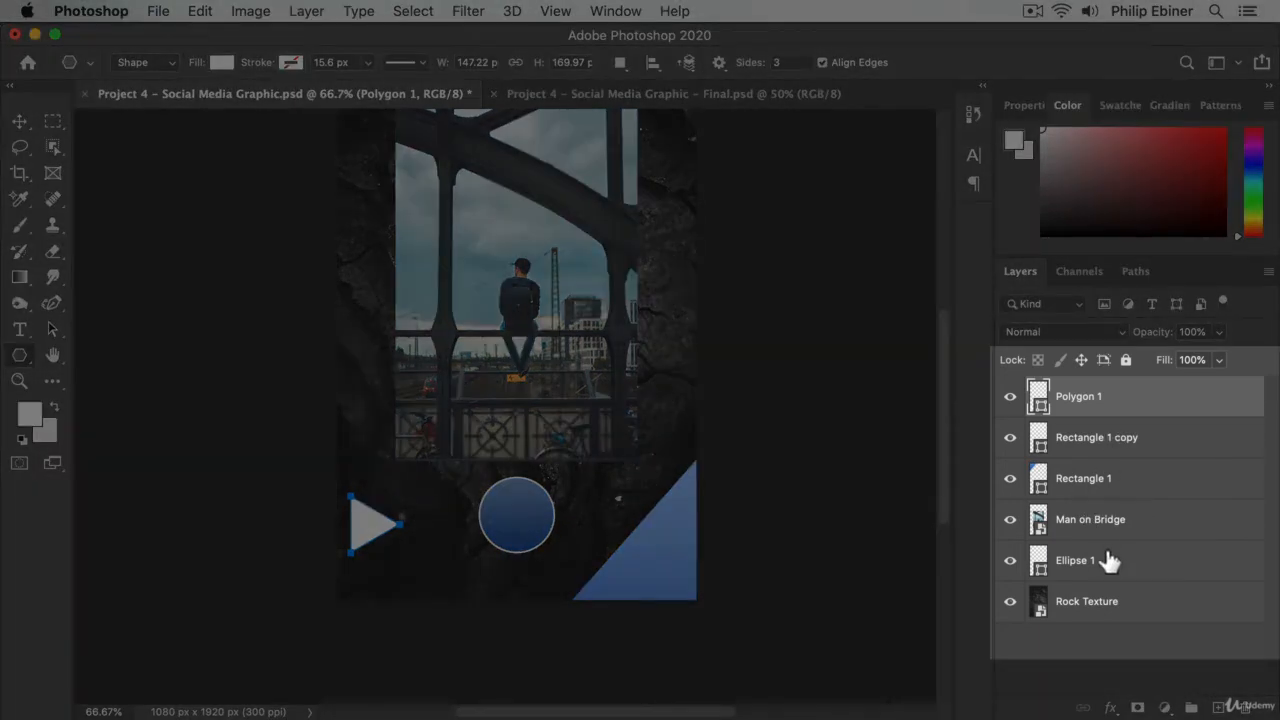
- Move the Ellipse 1 layer directly below Polygon 1 and centre both shapes horizontally and vertically on the canvas
drag(1108, 568, 1108, 420)
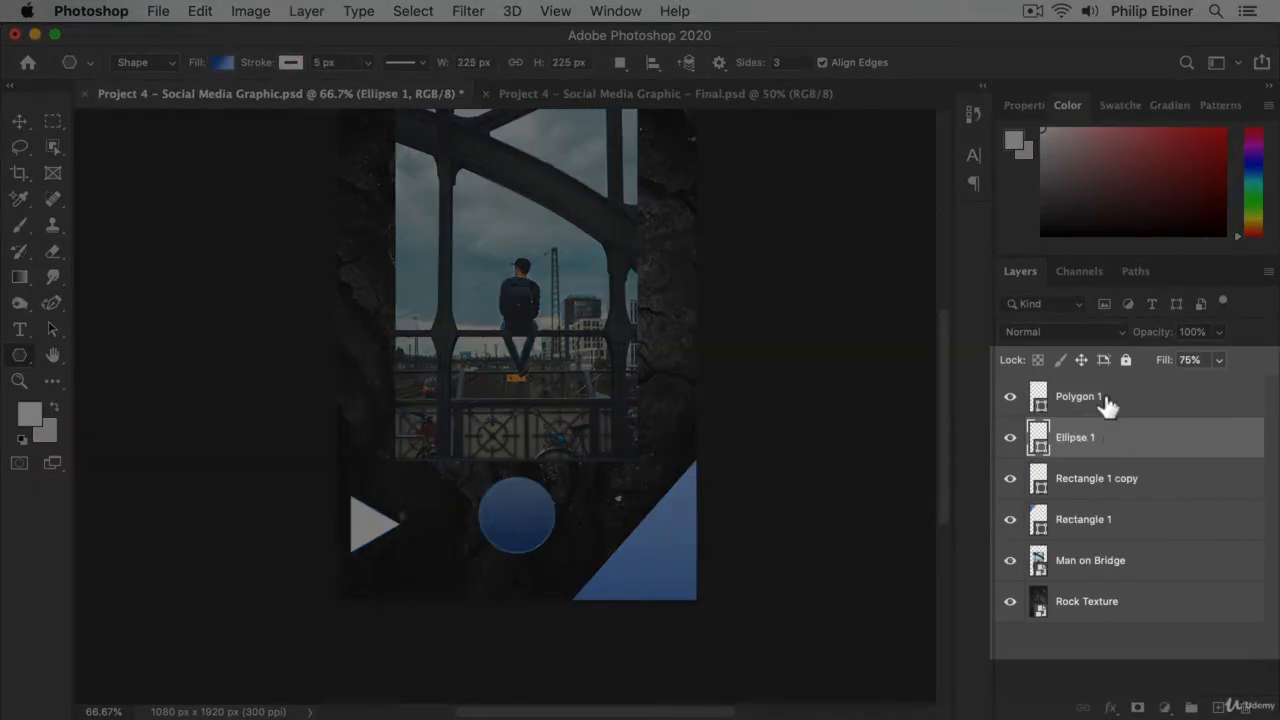
click(1105, 400)
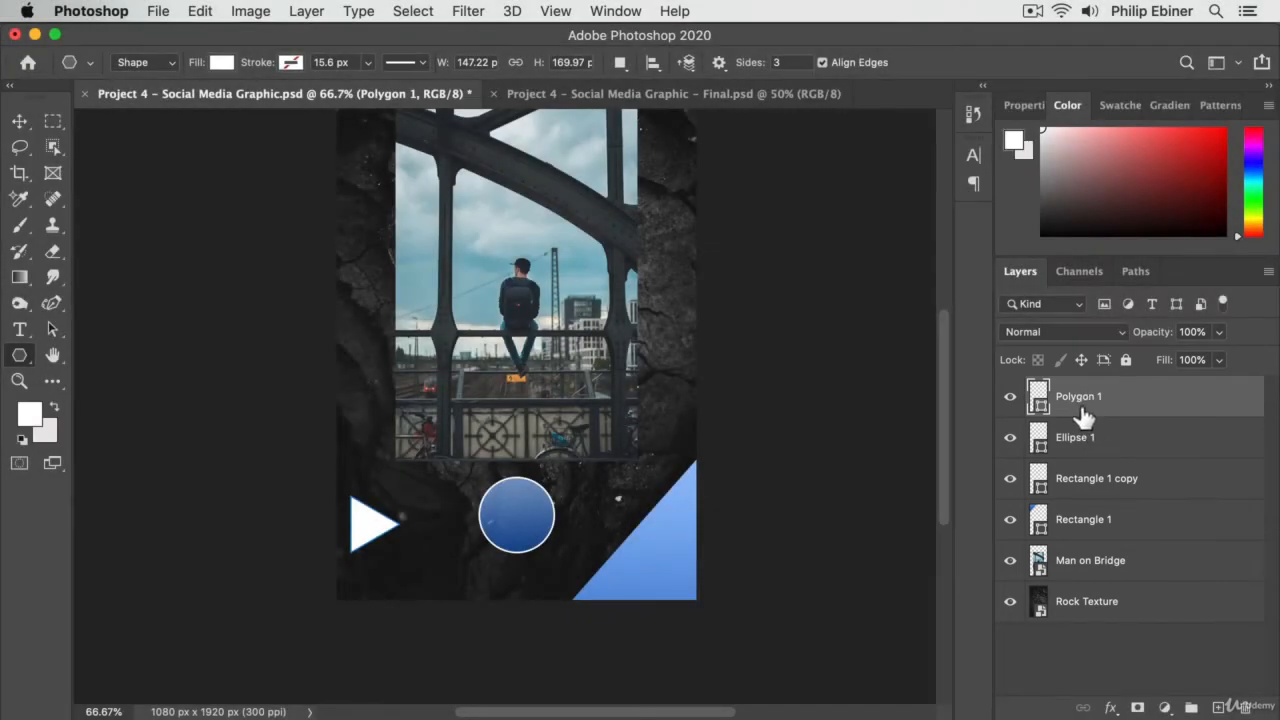
shift+click(1120, 455)
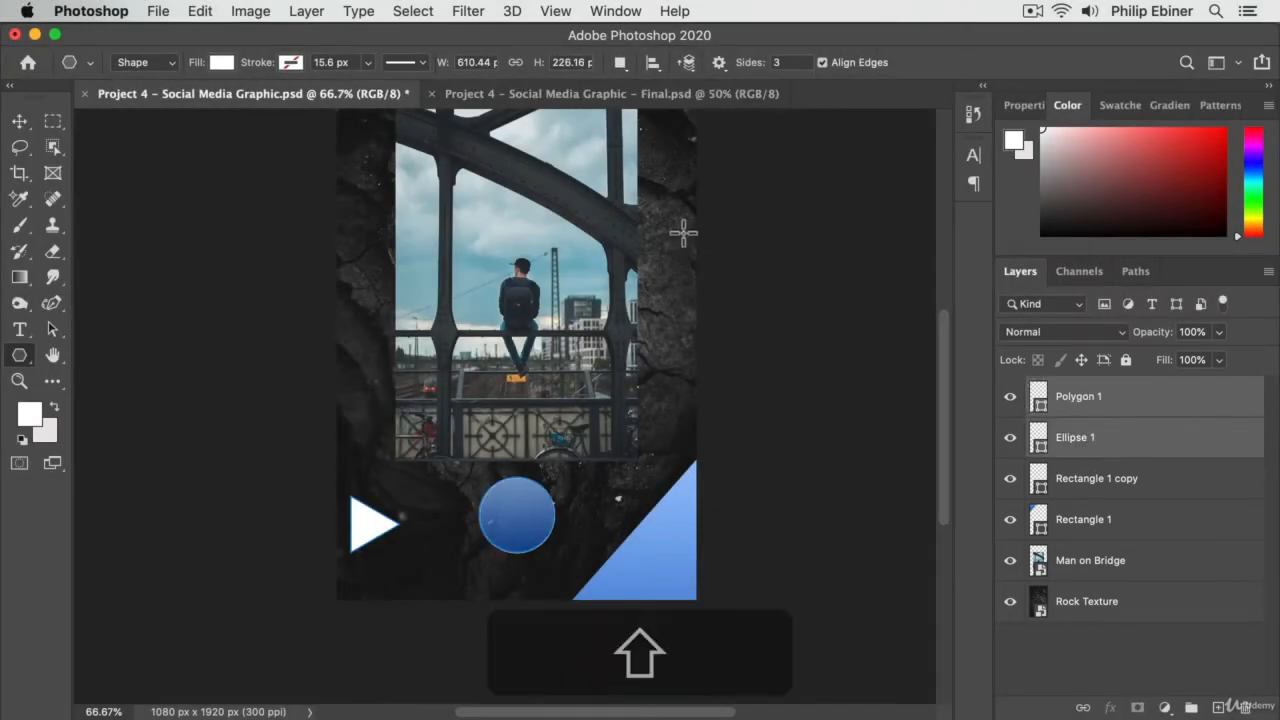
click(18, 122)
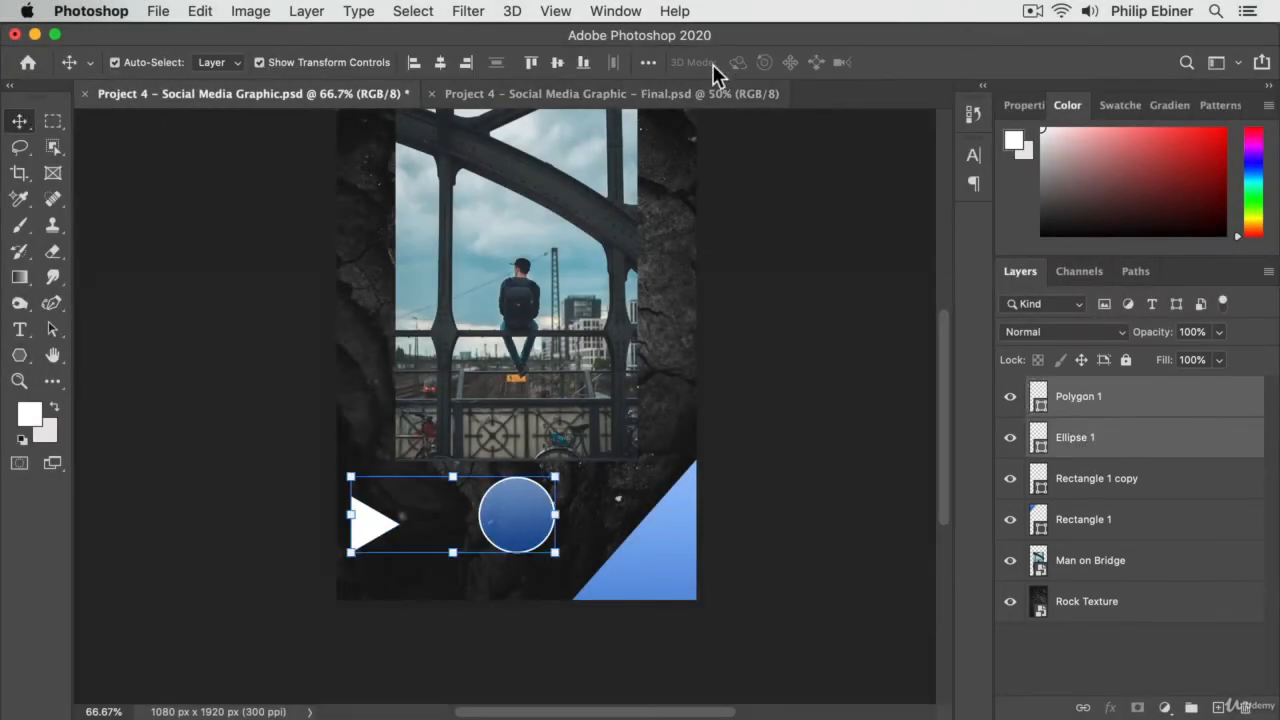
click(440, 62)
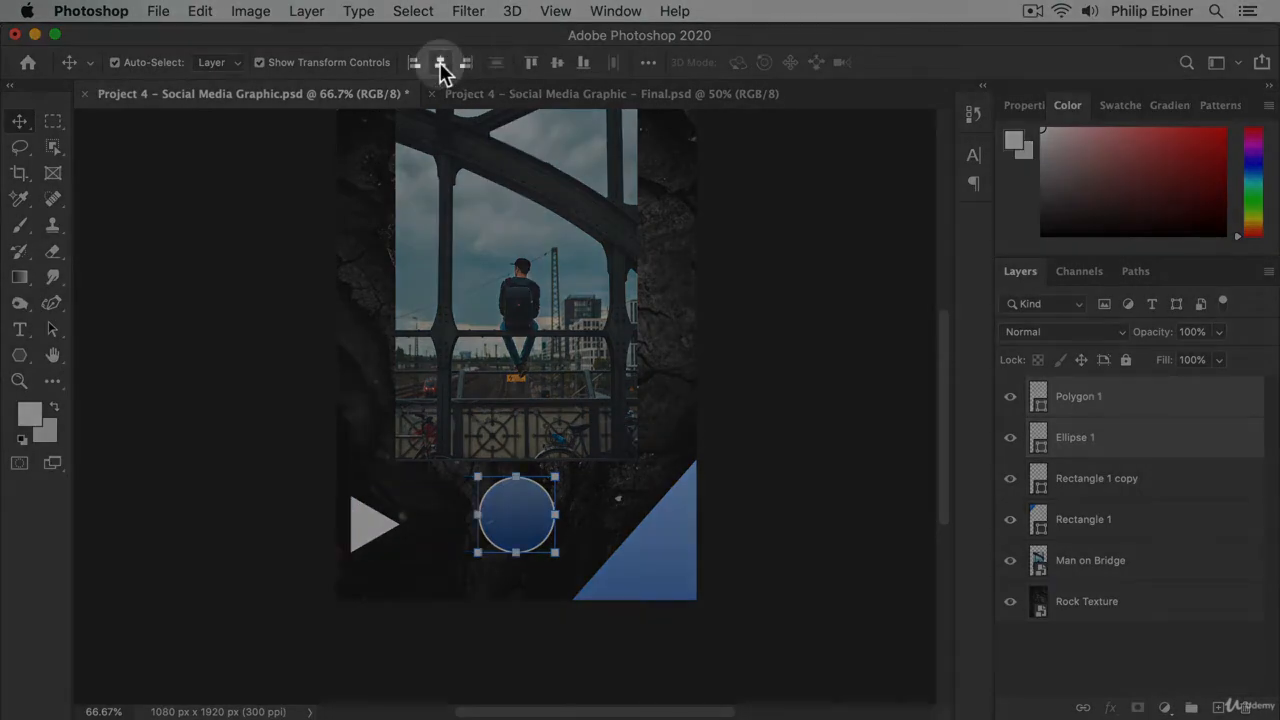
click(560, 64)
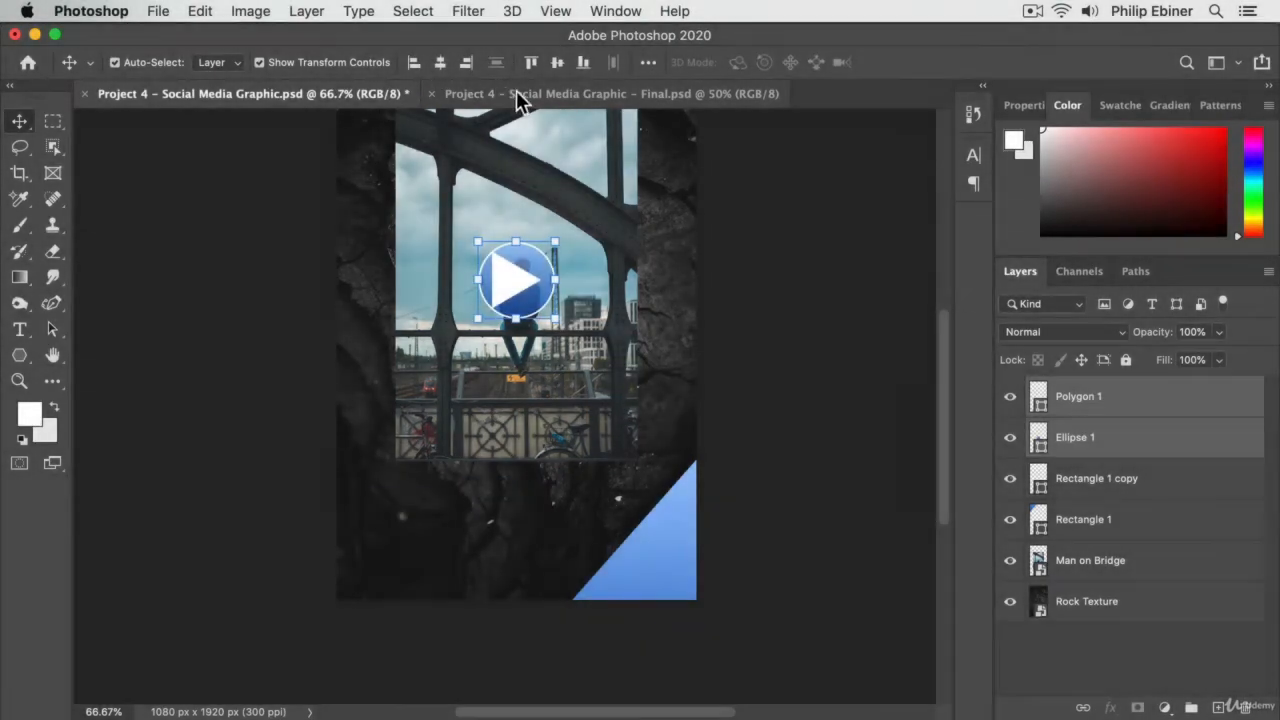
- Align the triangle and circle horizontally relative to the selection, and move them together back below the photo
click(648, 62)
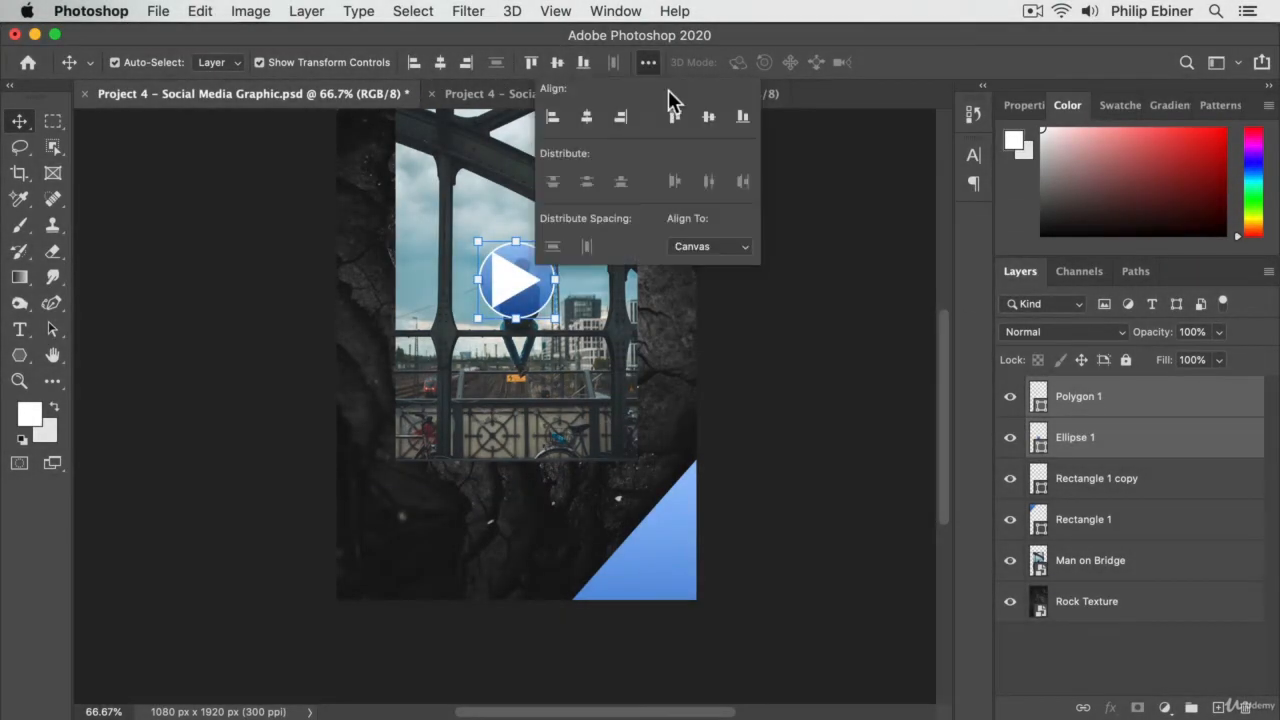
click(729, 246)
click(724, 228)
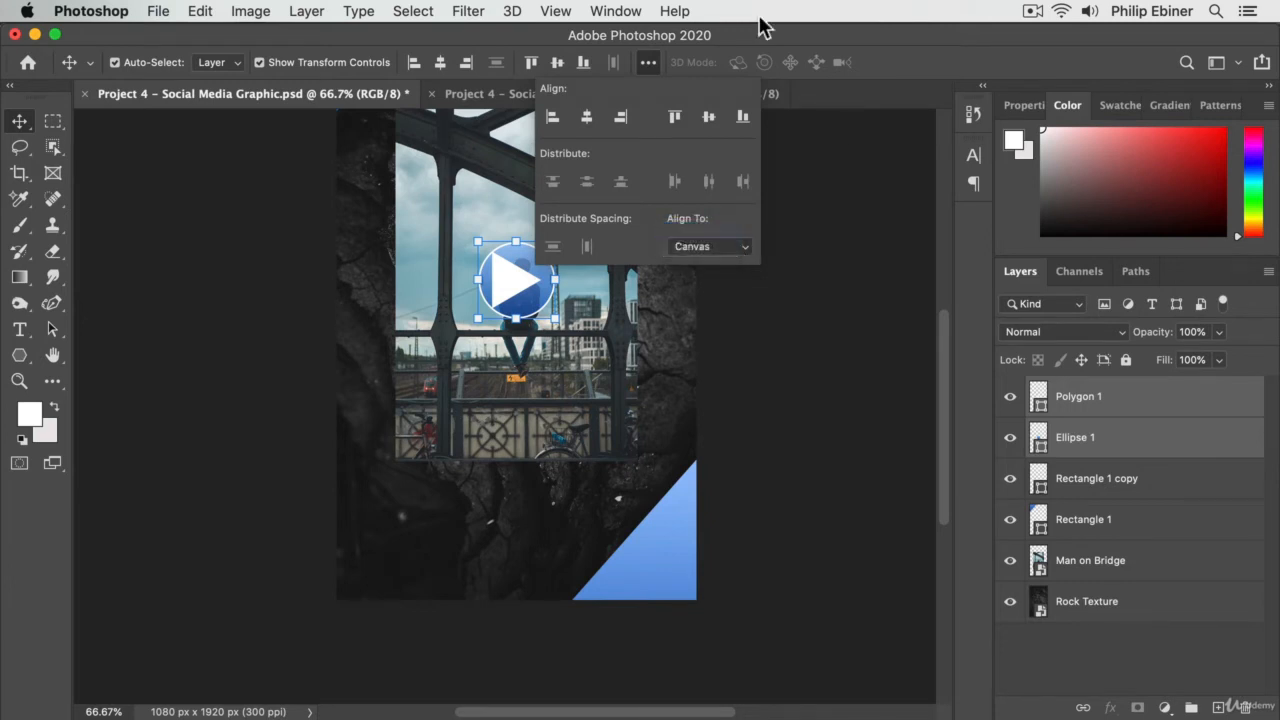
click(441, 66)
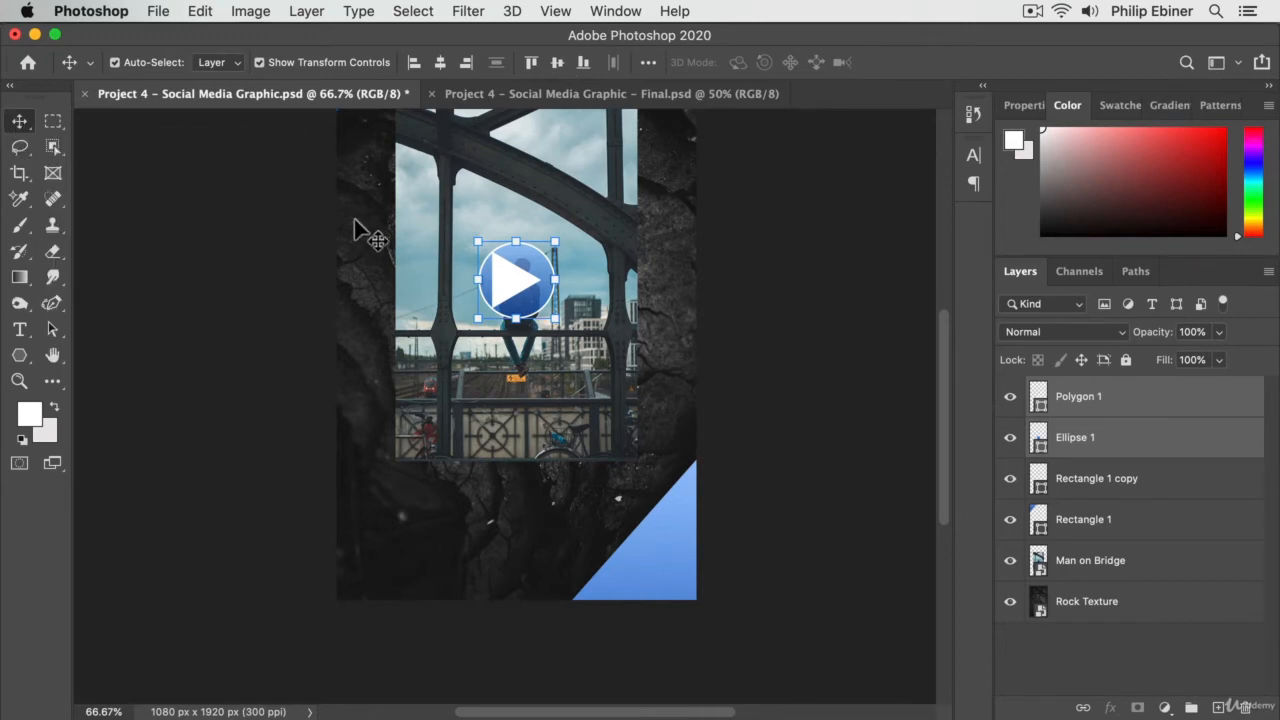
drag(517, 289, 490, 523)
- Scale only the triangle down proportionally about its centre to 60.59% inside the circle
key(z)
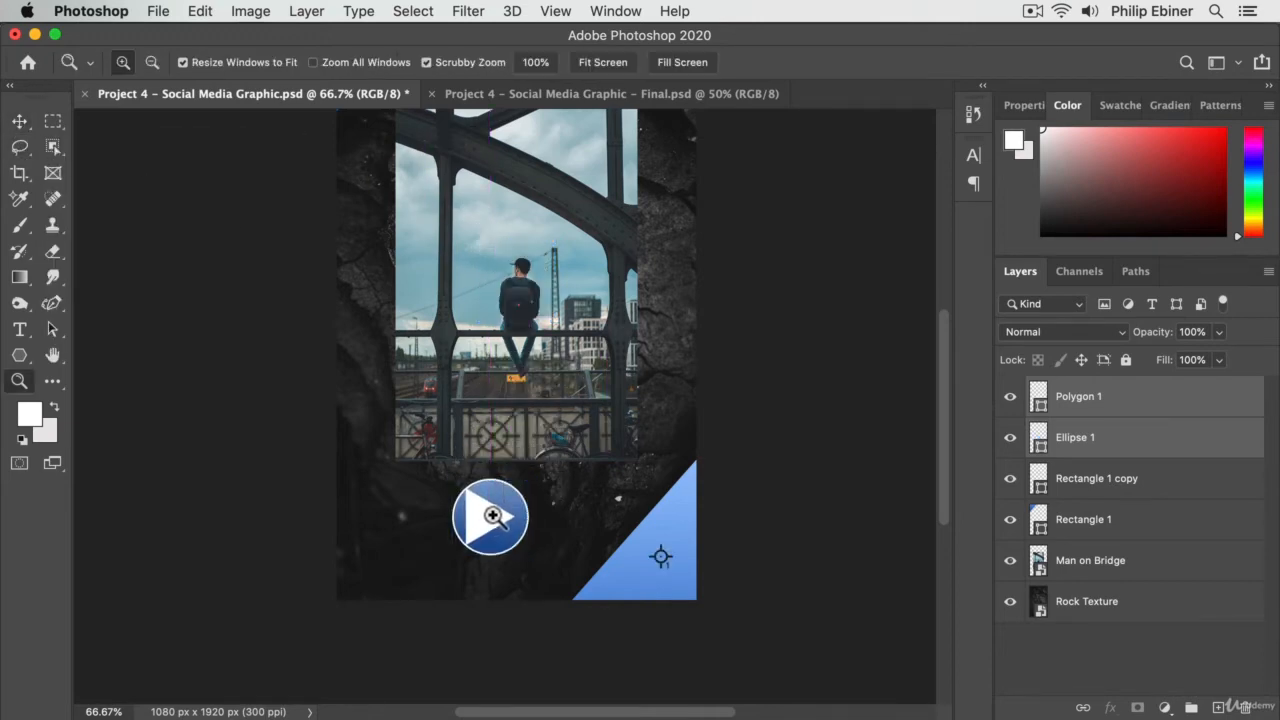
alt+click(497, 519)
click(524, 372)
click(503, 415)
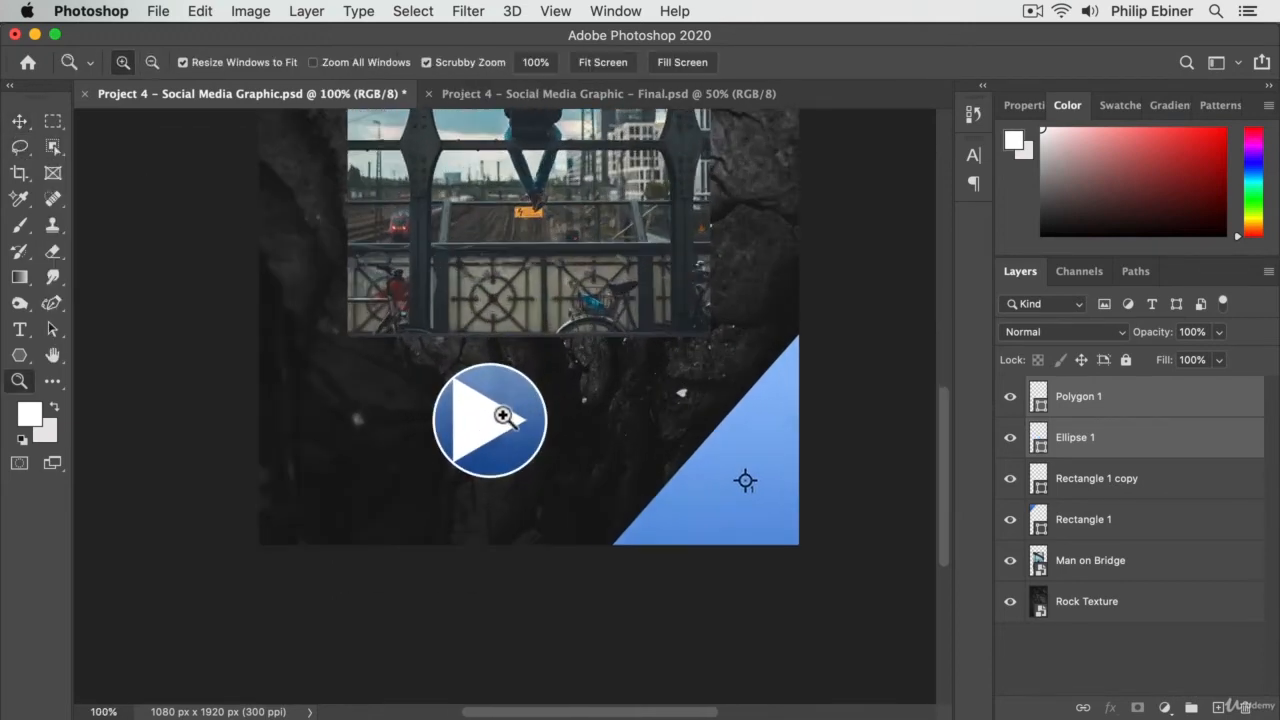
click(503, 411)
click(503, 411)
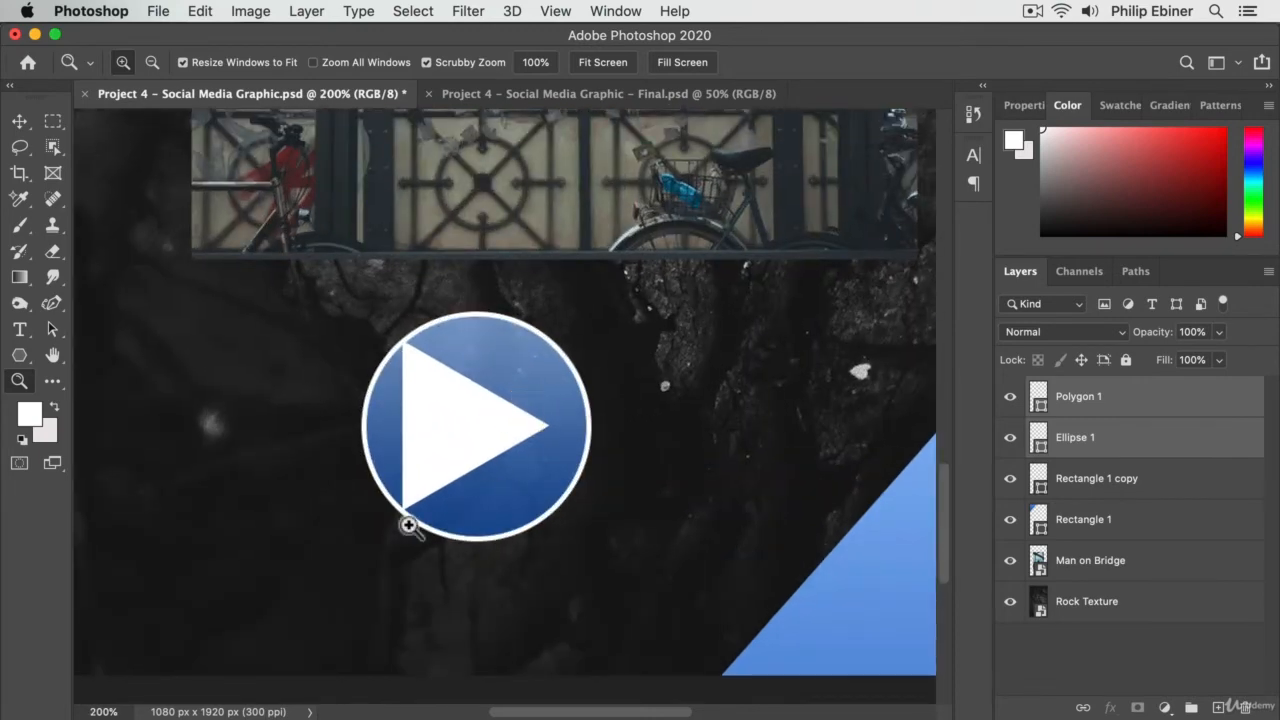
key(v)
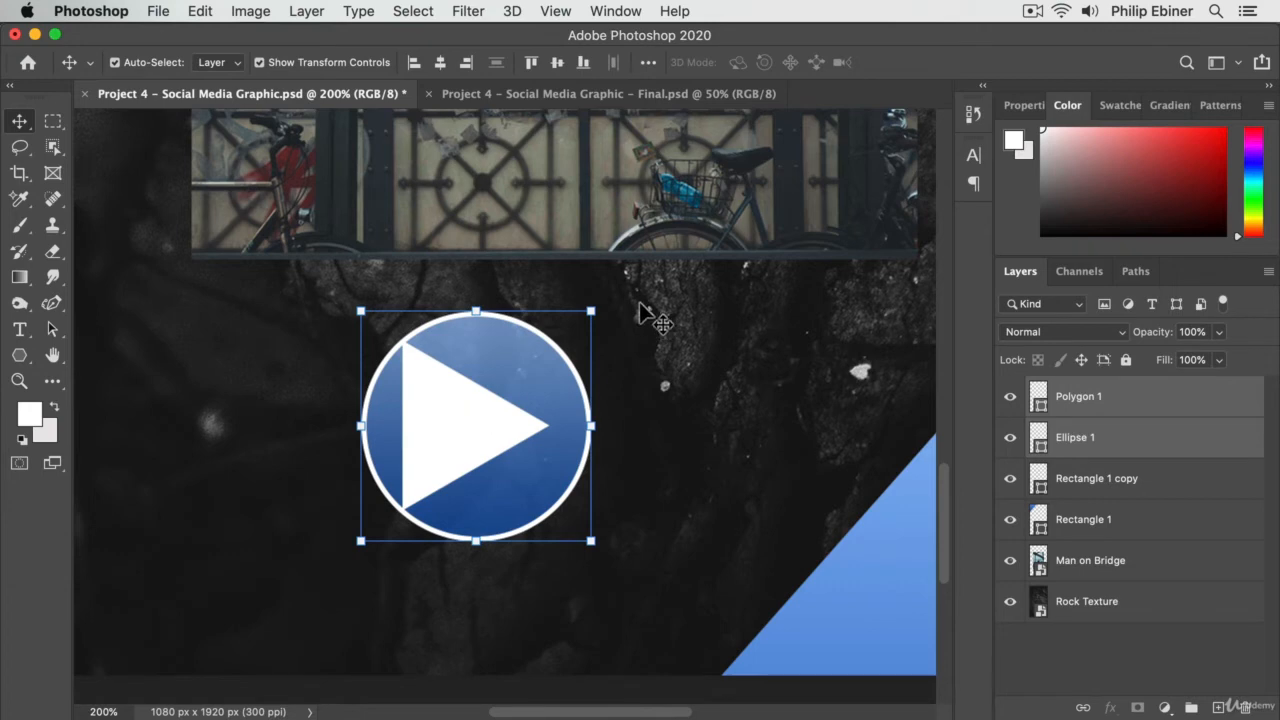
click(1092, 480)
click(1100, 400)
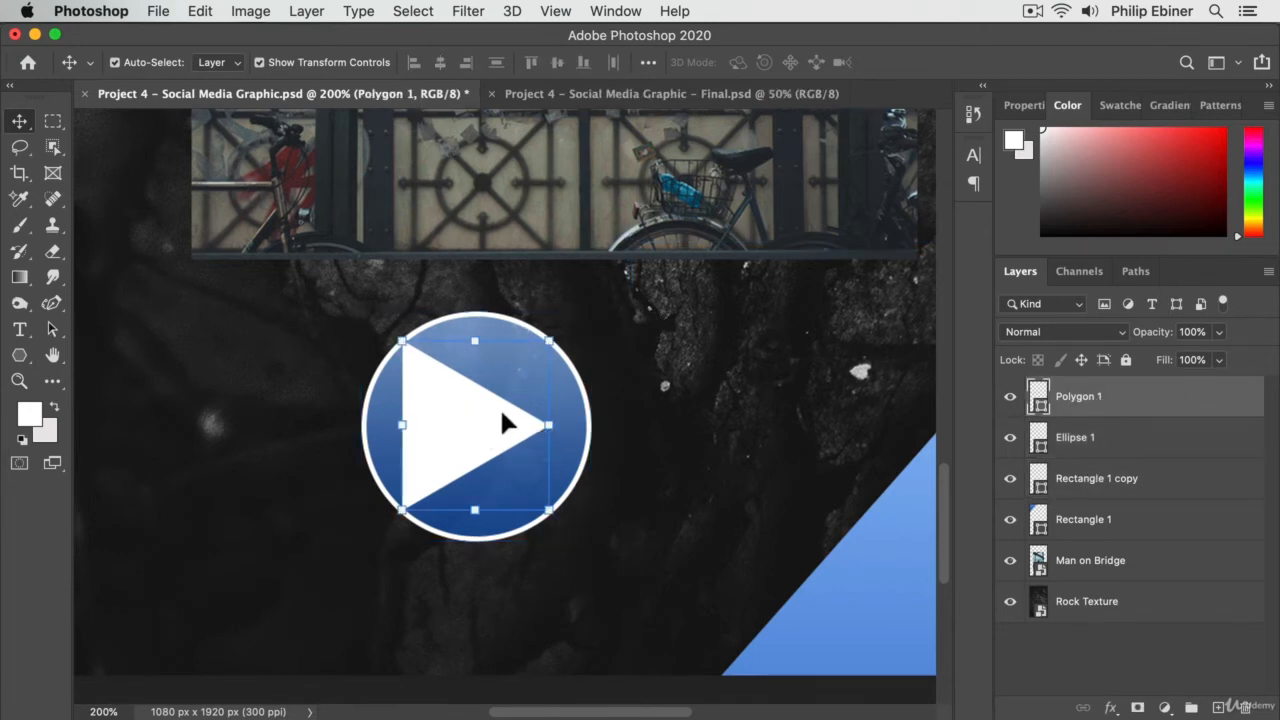
drag(557, 331, 522, 365)
- Nudge the triangle slightly right so it looks visually centred in the circle, apply the transform, and deselect it
key(Right)
key(Right)
key(Right)
key(Right)
key(Right)
key(Right)
key(Right)
key(Right)
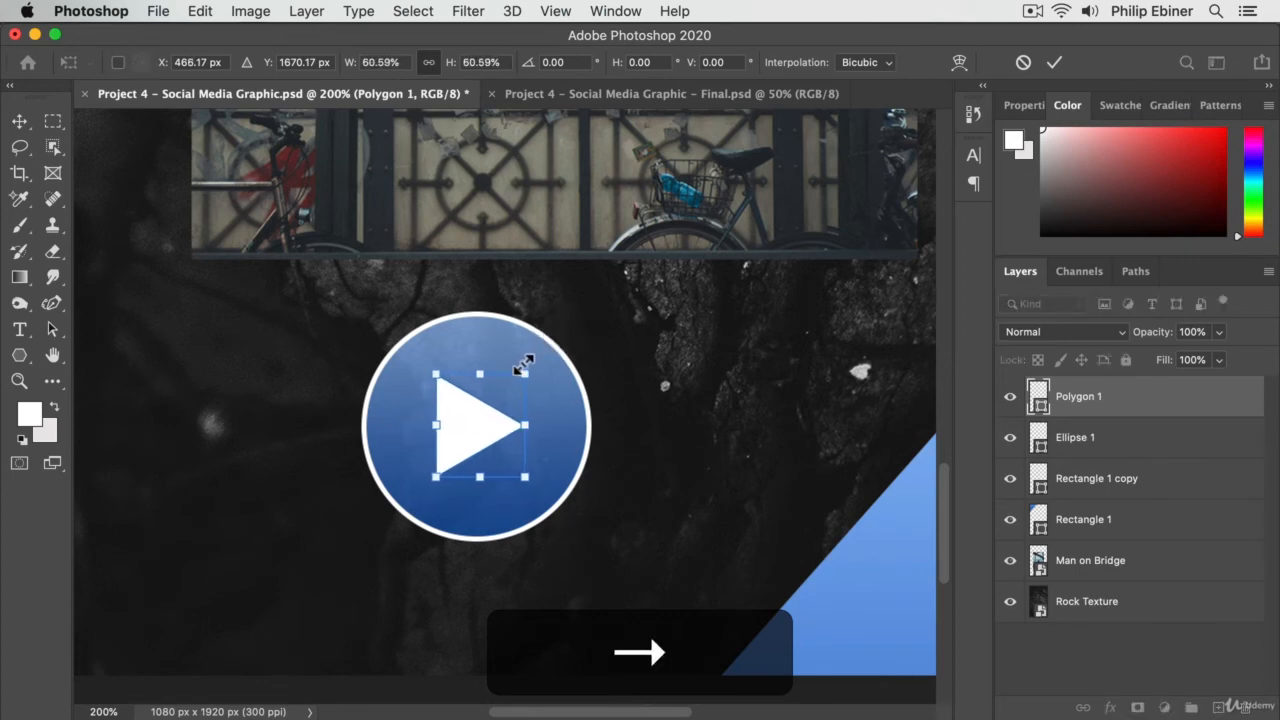
key(Right)
key(Right)
key(Right)
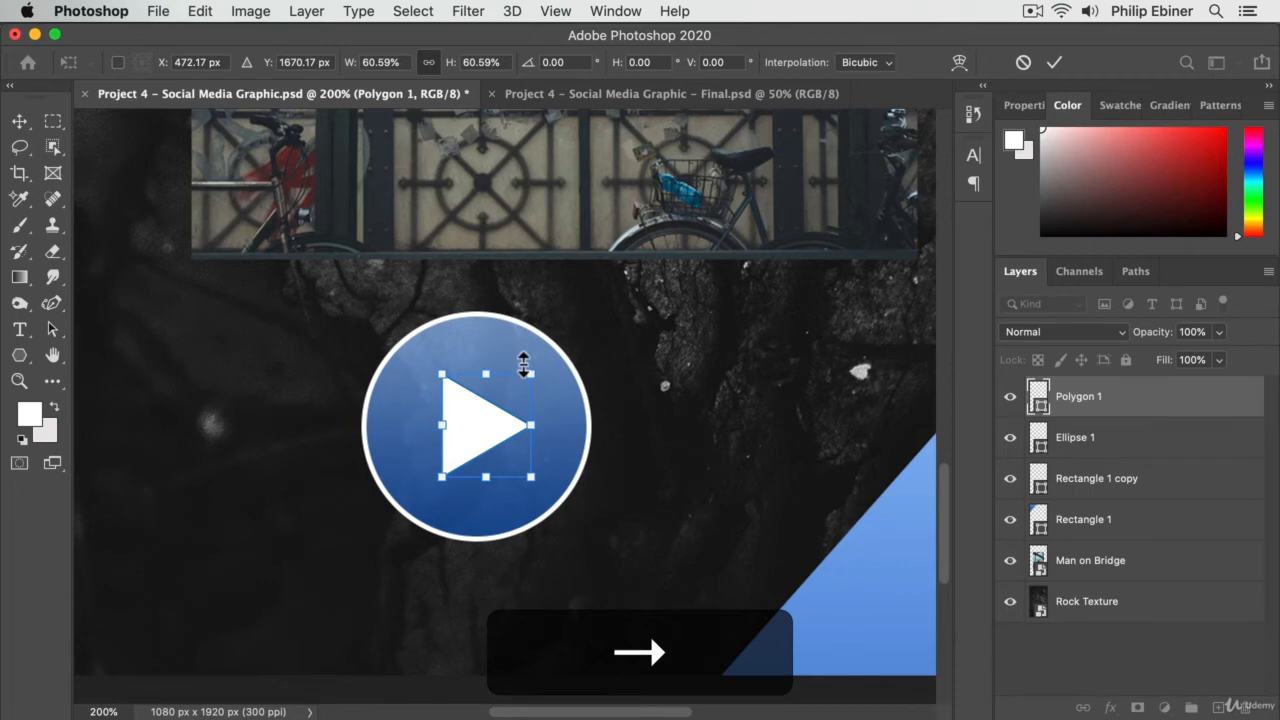
key(Return)
click(751, 386)
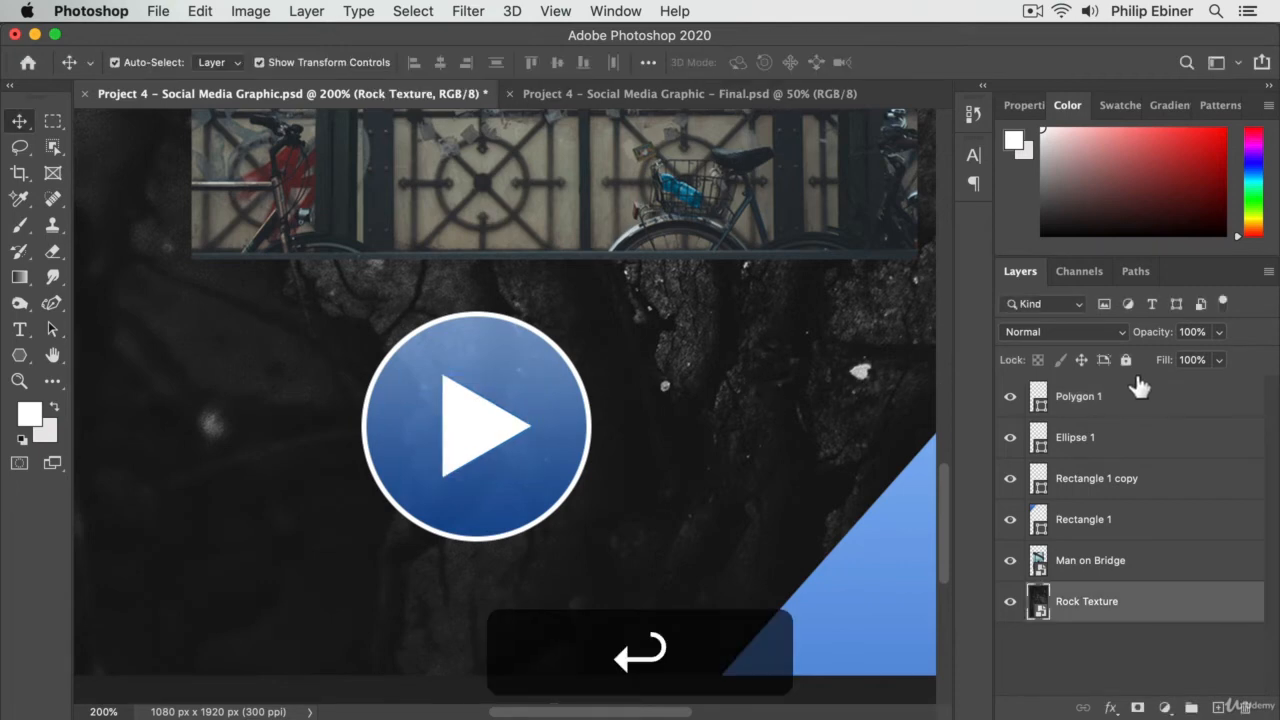
click(510, 428)
key(Right)
key(Left)
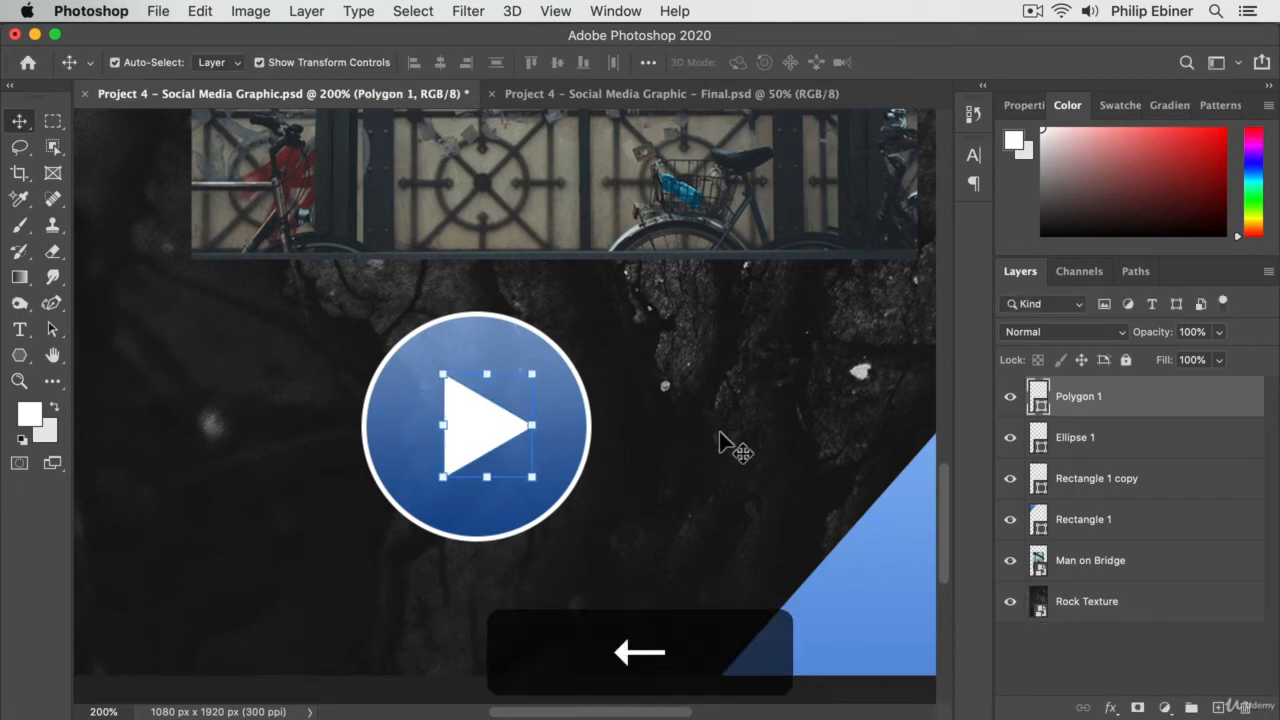
click(719, 434)
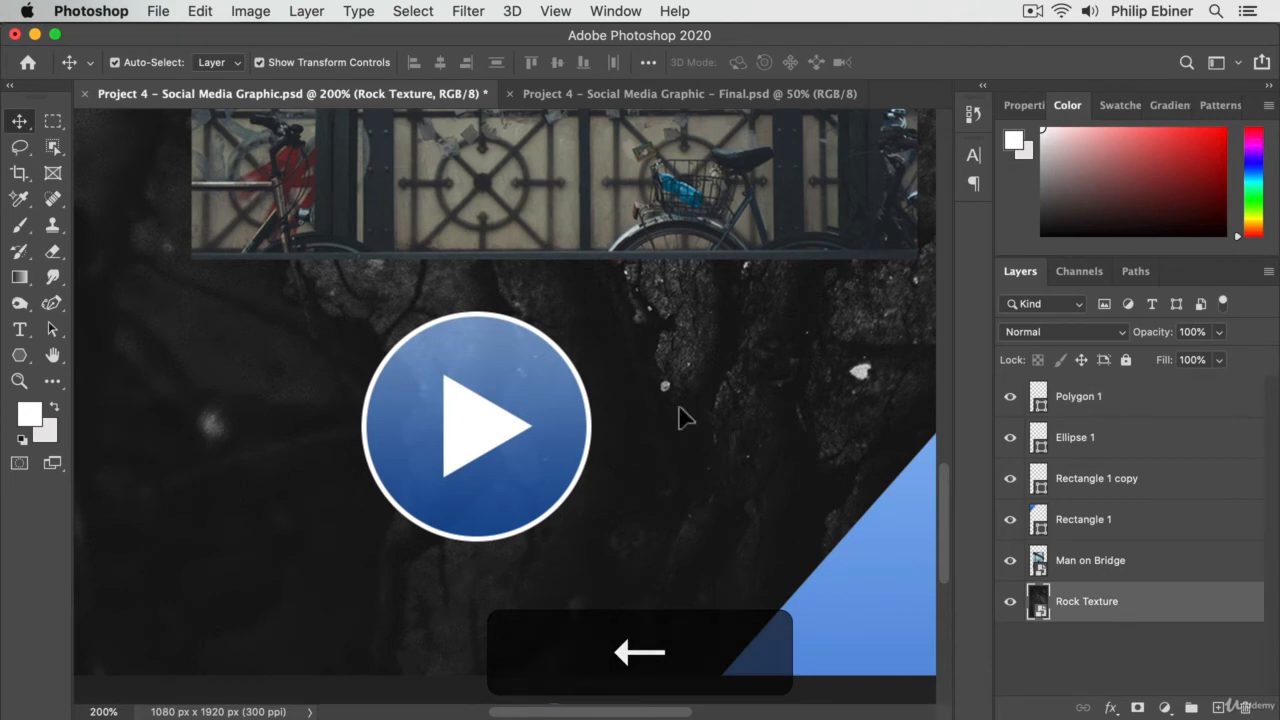
- Link the Polygon 1 and Ellipse 1 layers so the play button moves as one
click(1140, 412)
shift+click(1196, 441)
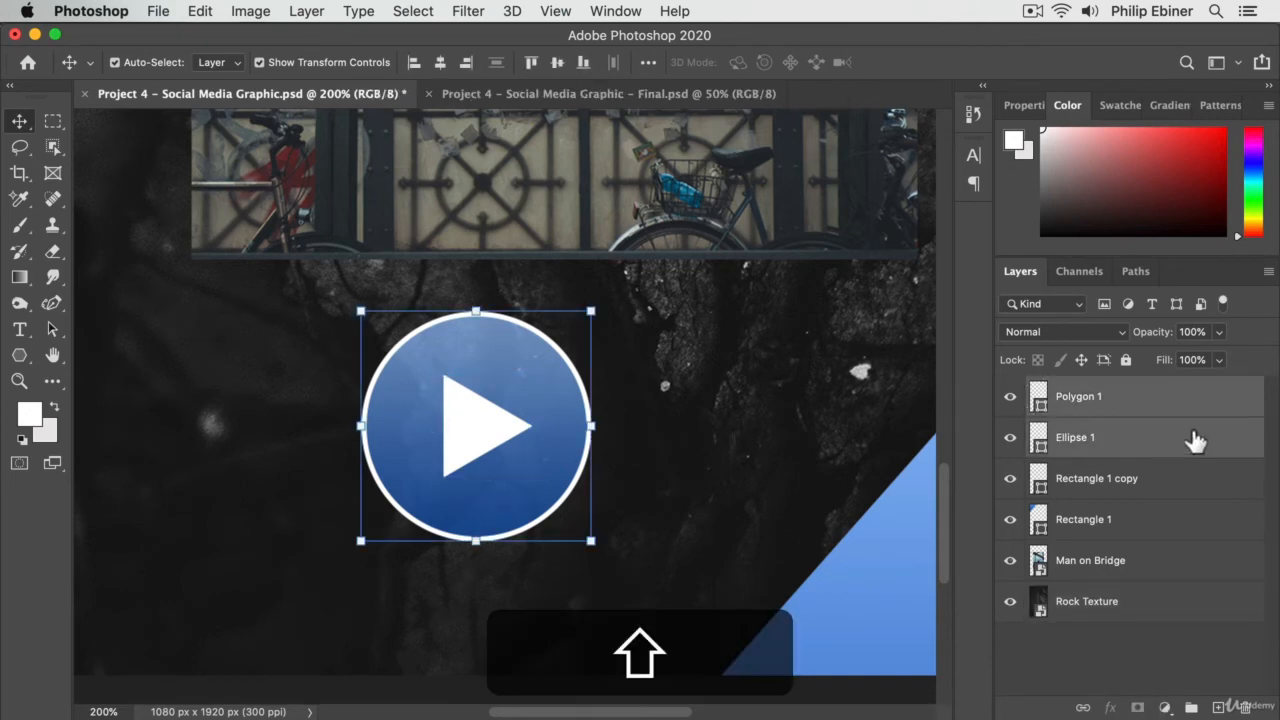
click(1083, 707)
- Set alignment to the canvas and centre the linked play button horizontally on the canvas
key(z)
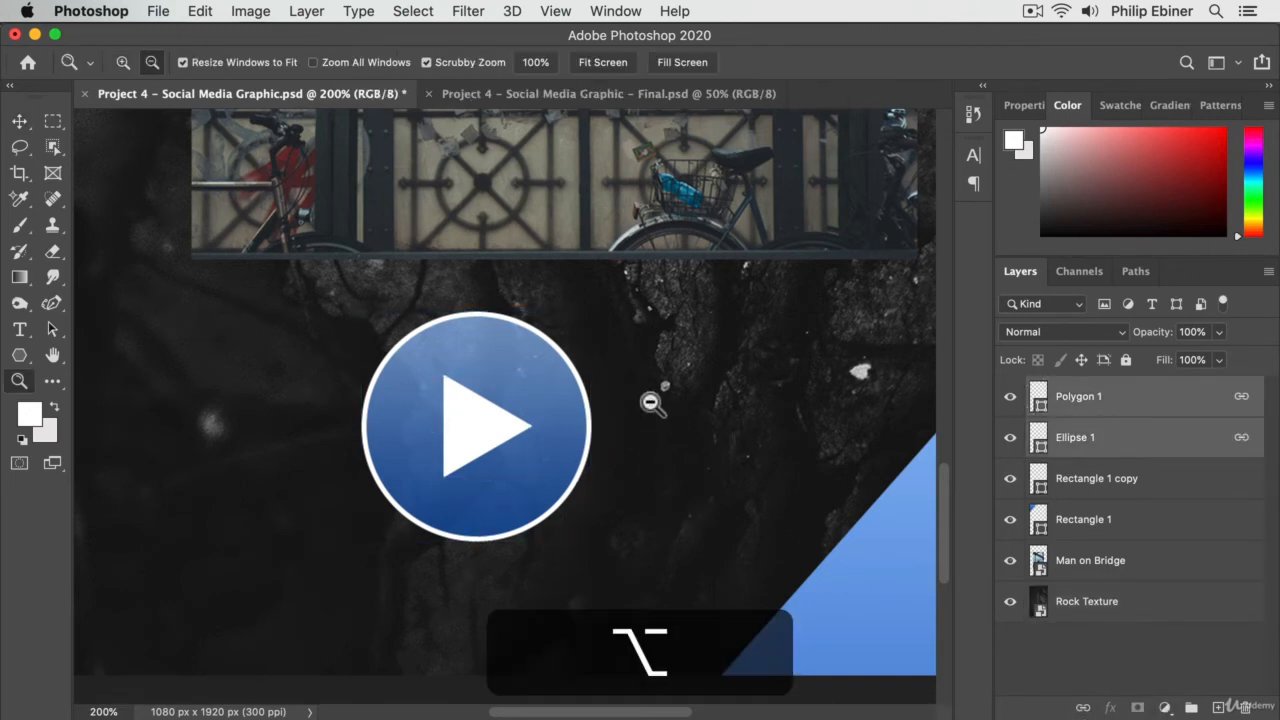
alt+click(486, 434)
alt+click(633, 436)
key(v)
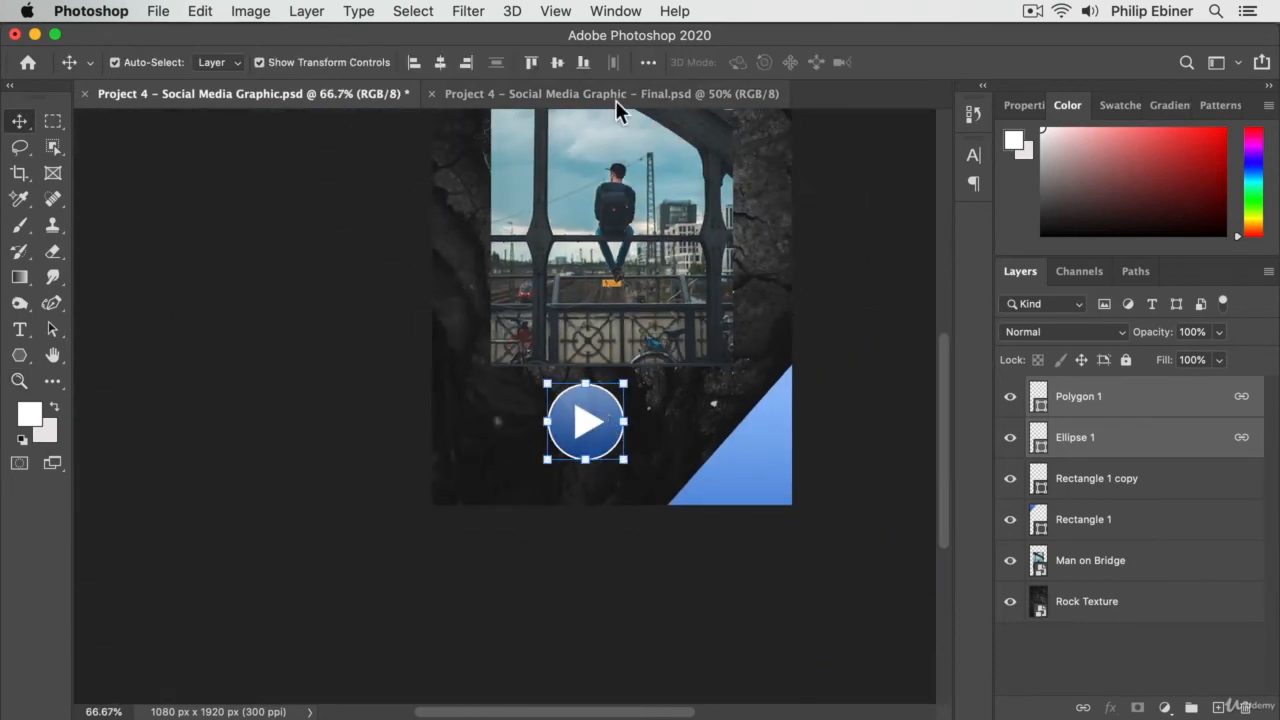
click(646, 63)
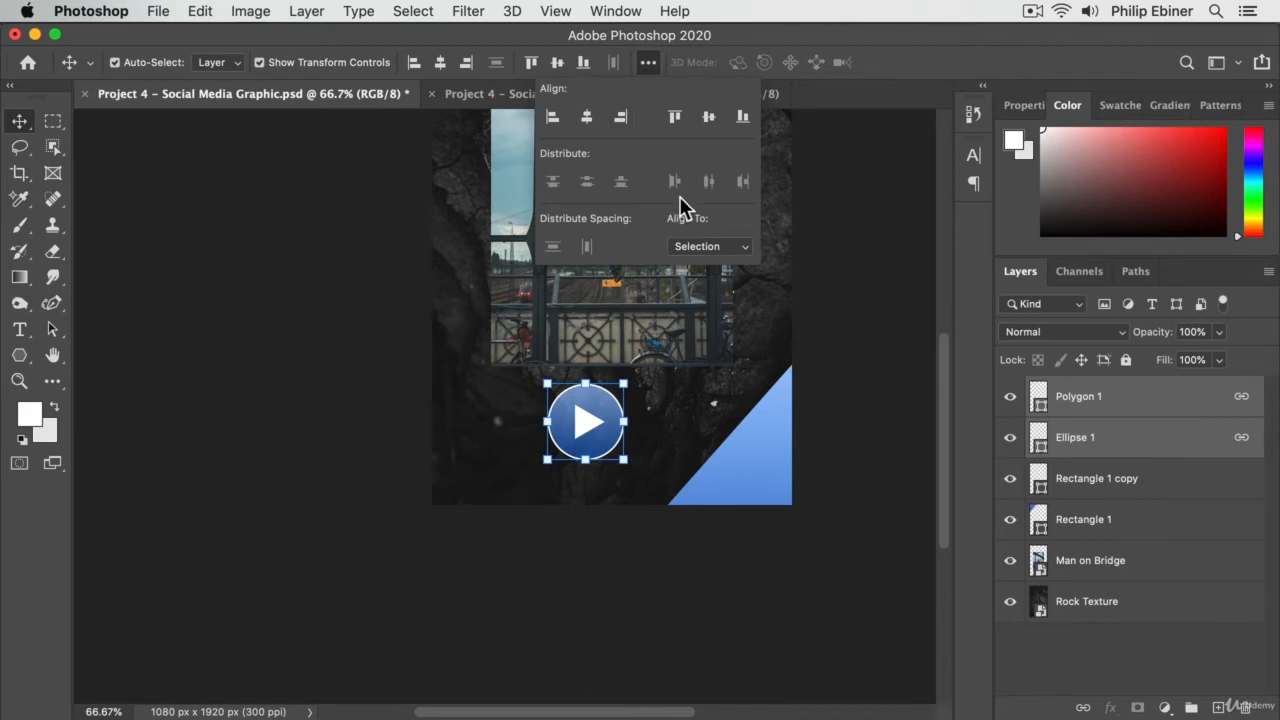
click(682, 246)
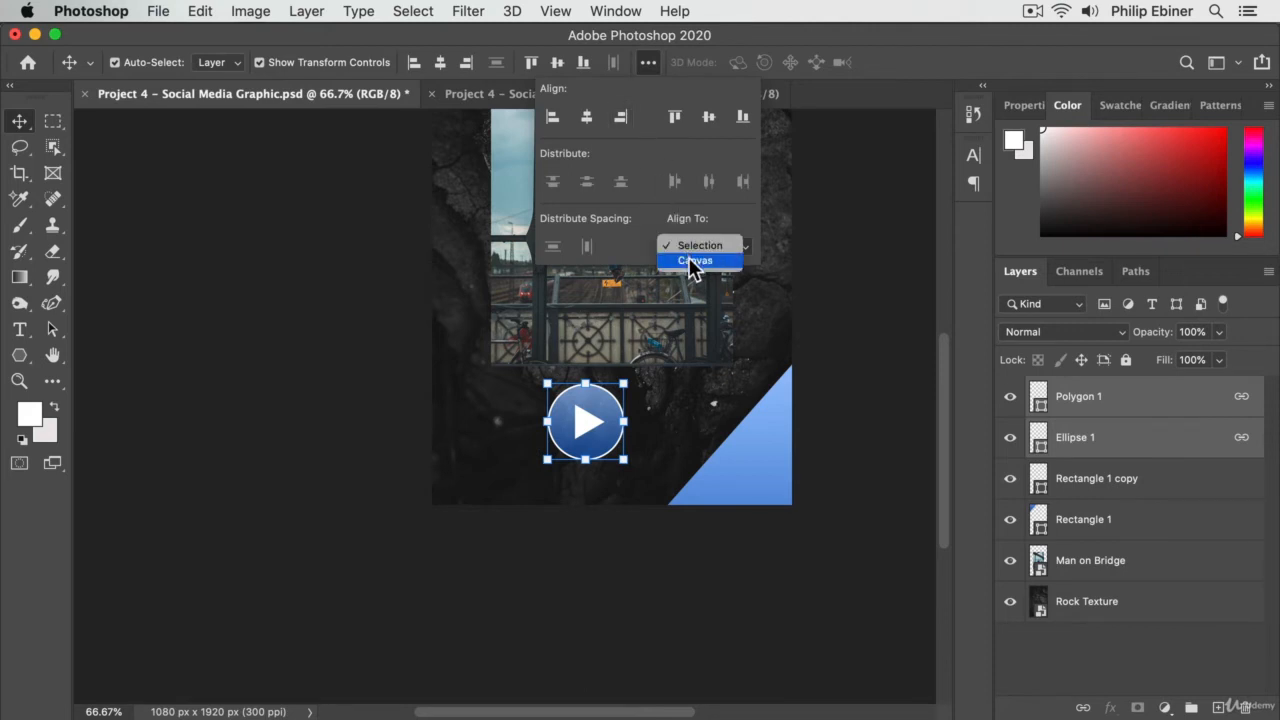
click(692, 262)
click(589, 115)
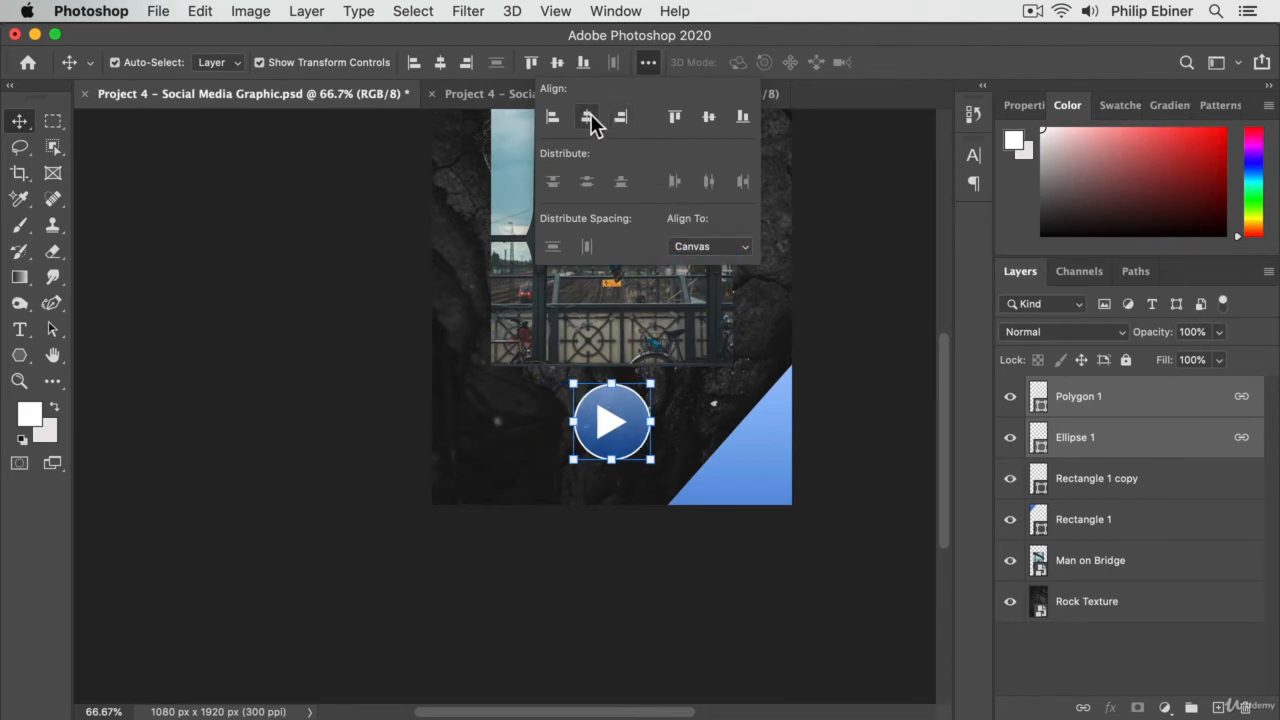
click(466, 366)
click(621, 413)
- Nudge the Man on Bridge photo slightly upward to widen the gap above the play button
key(z)
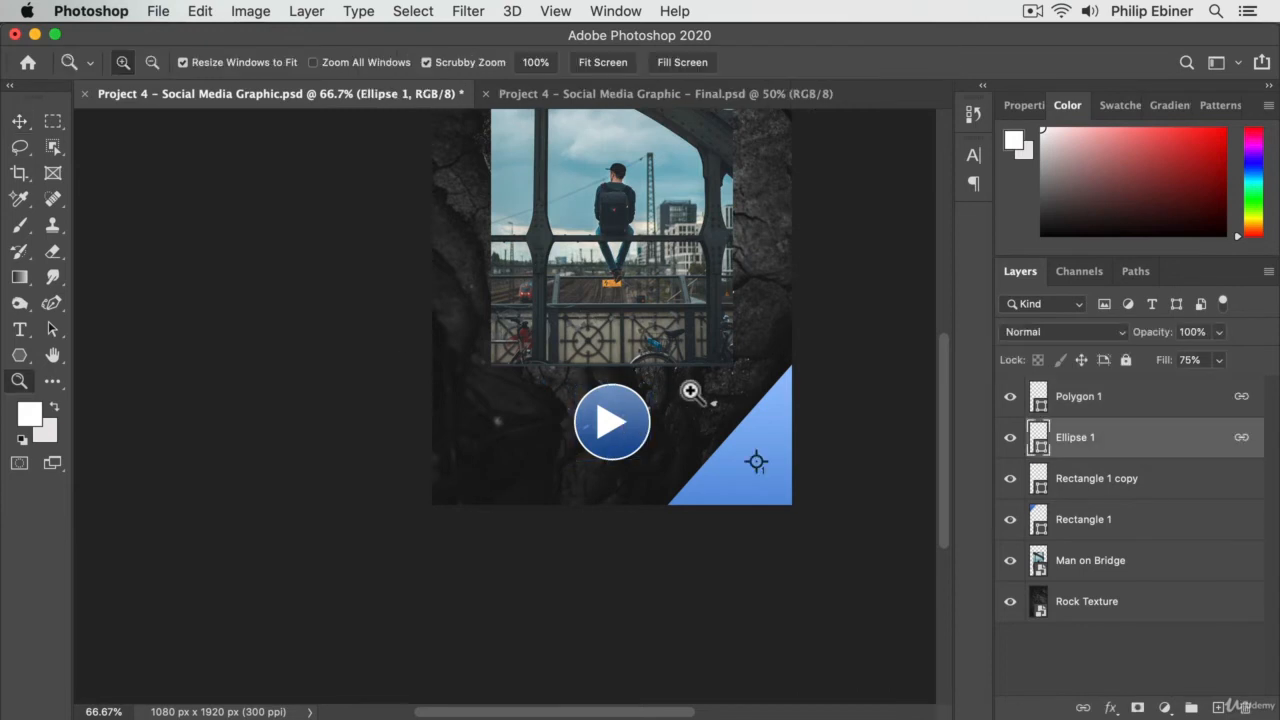
alt+click(692, 382)
drag(583, 262, 659, 390)
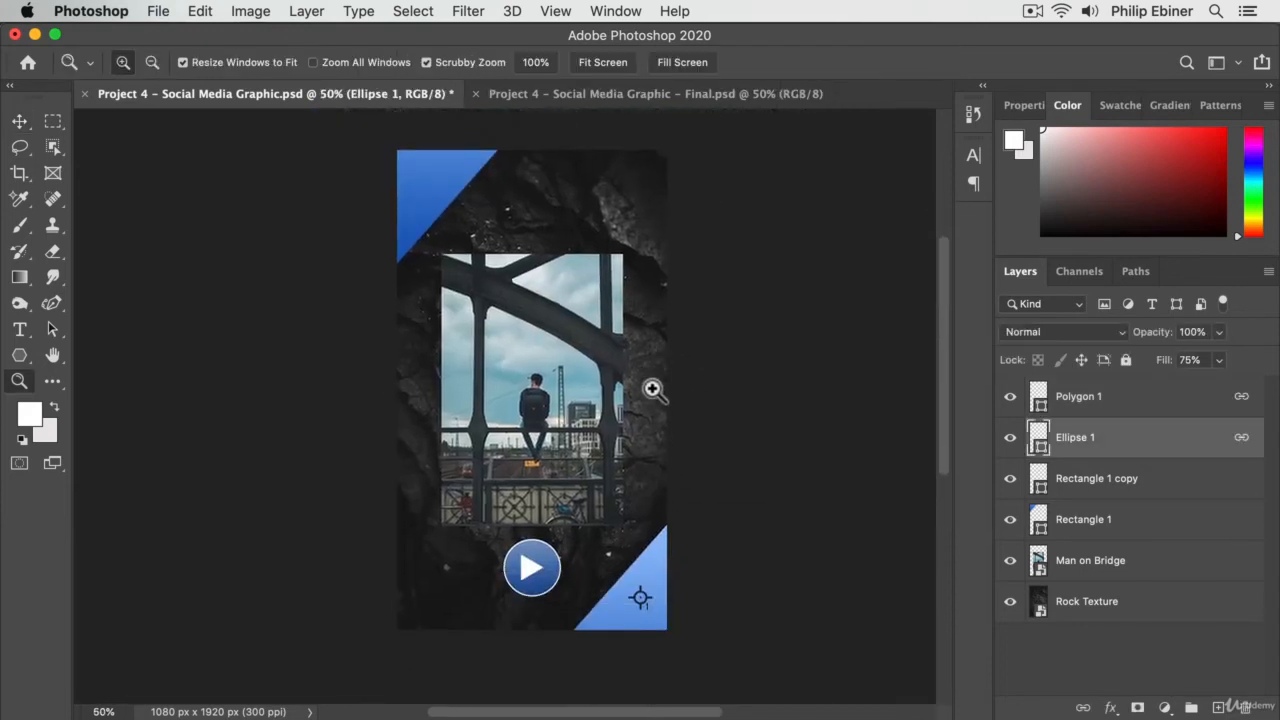
key(v)
click(742, 492)
click(556, 463)
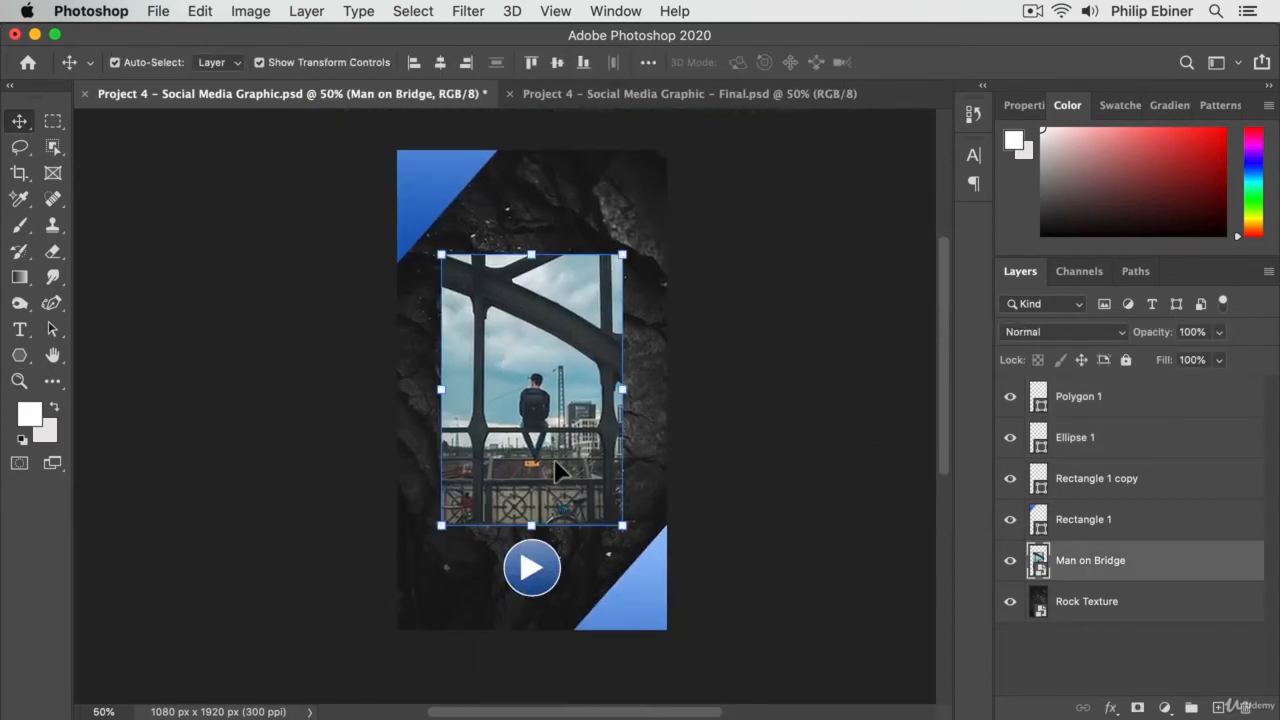
key(Up)
key(Up)
key(Up)
key(Up)
key(Up)
key(Up)
key(Up)
key(Up)
key(Up)
key(Up)
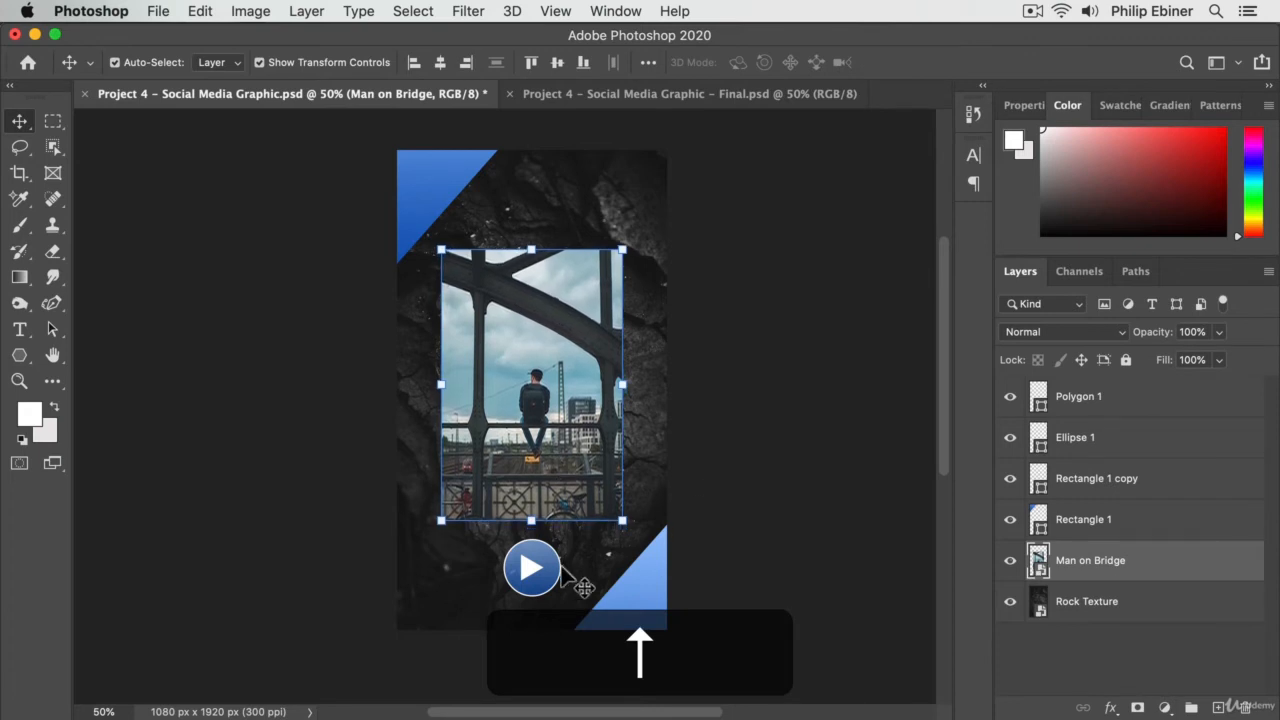
- Try to scale the play button down proportionally about its centre to 81.90% and nudge it slightly up
click(540, 550)
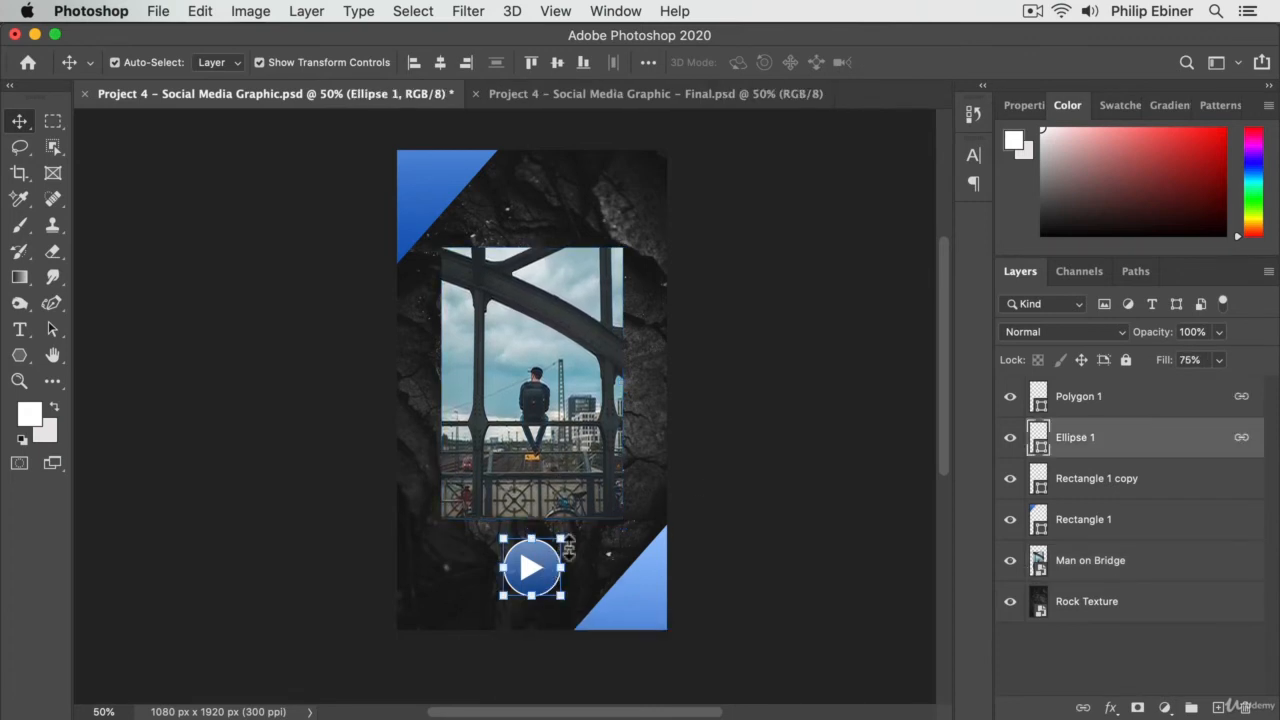
drag(562, 539, 562, 540)
drag(558, 545, 559, 544)
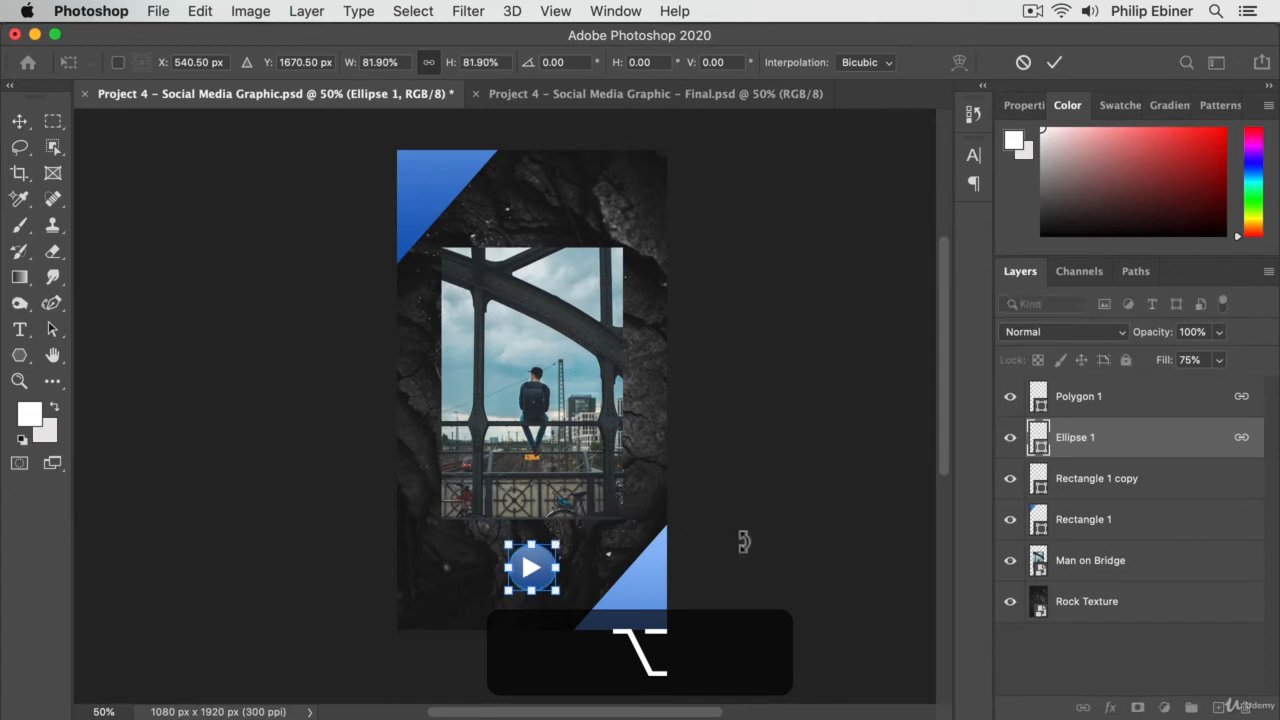
key(Up)
key(Up)
key(Up)
key(Up)
key(Up)
key(Up)
key(Up)
key(Up)
key(Up)
key(Up)
key(Return)
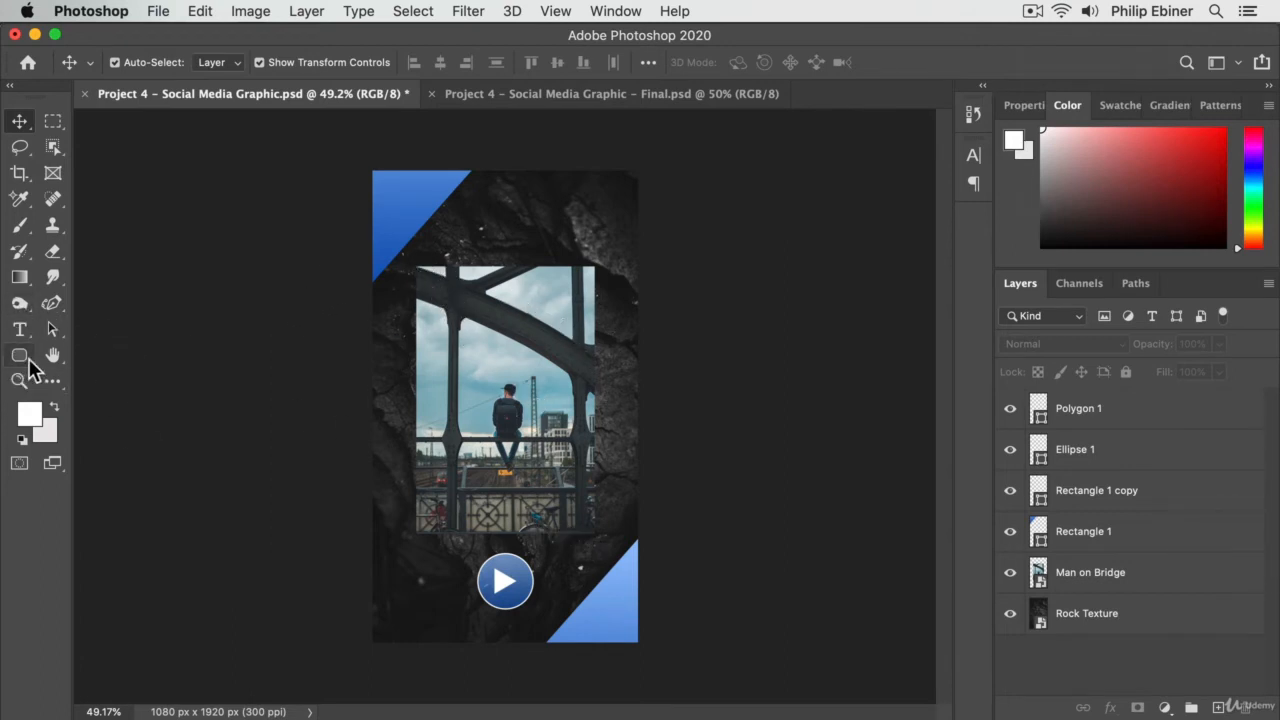
- Draw a white rounded rectangle about 801 by 1183 px with a 100 px radius directly above the photo layer, slightly overlapping its edges
click(518, 338)
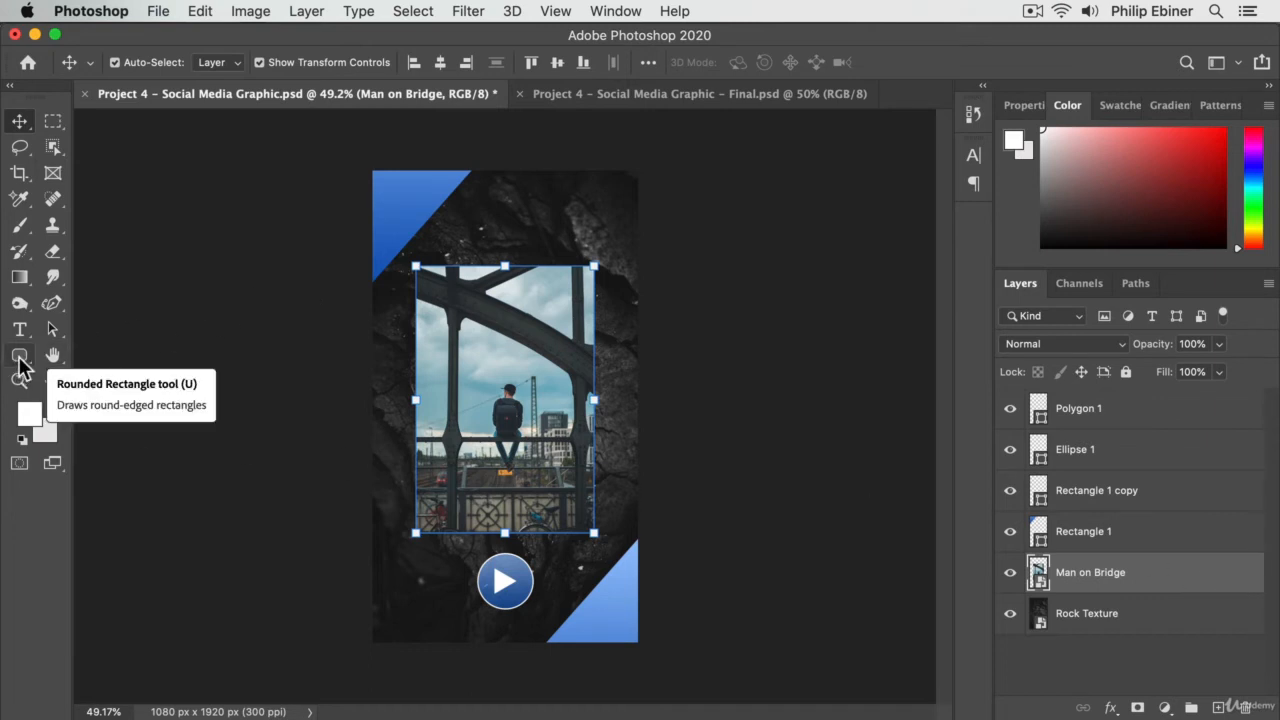
drag(19, 358, 51, 371)
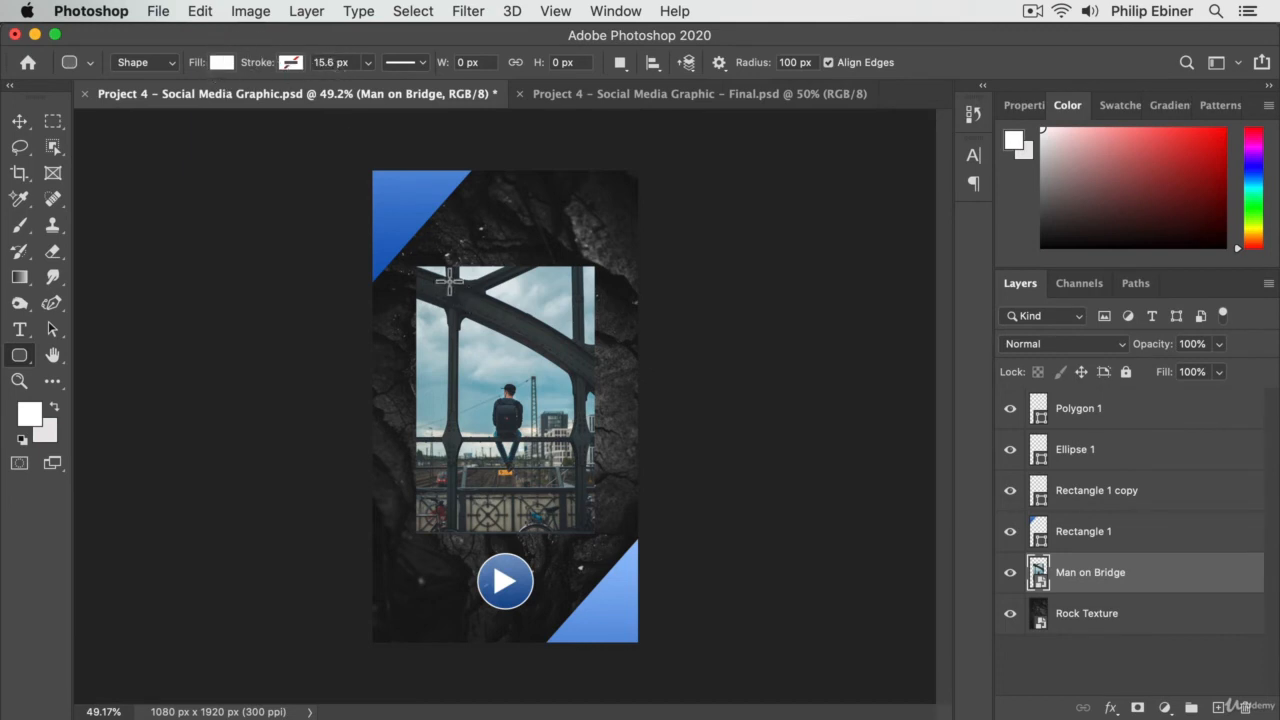
drag(409, 258, 605, 547)
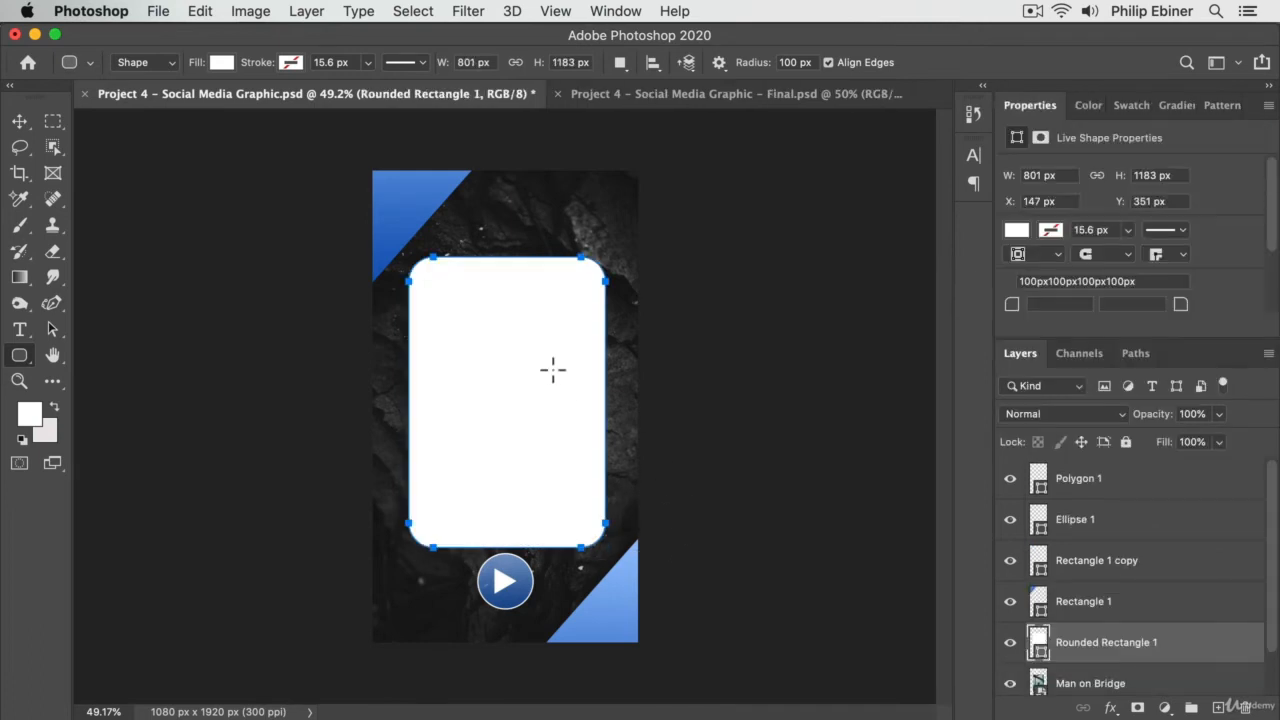
- Set all four linked corner radii of the rounded rectangle to 25 px
scroll(1127, 660, down, 1)
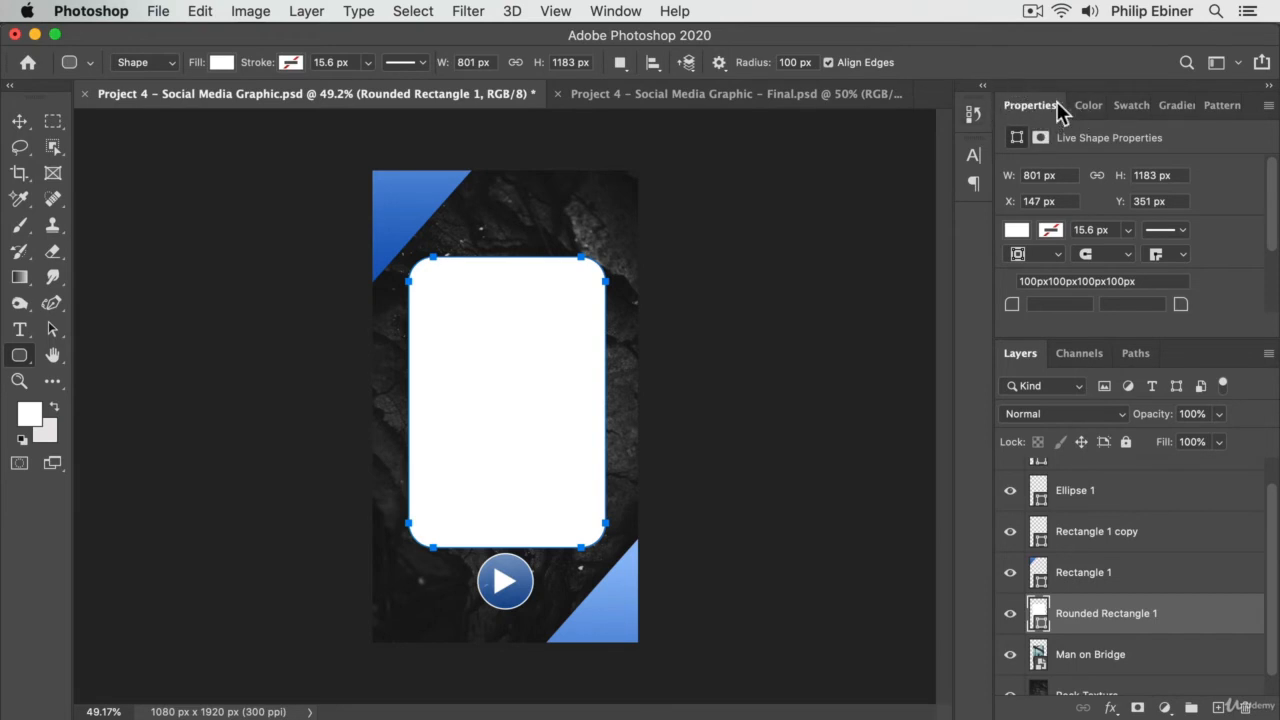
click(631, 12)
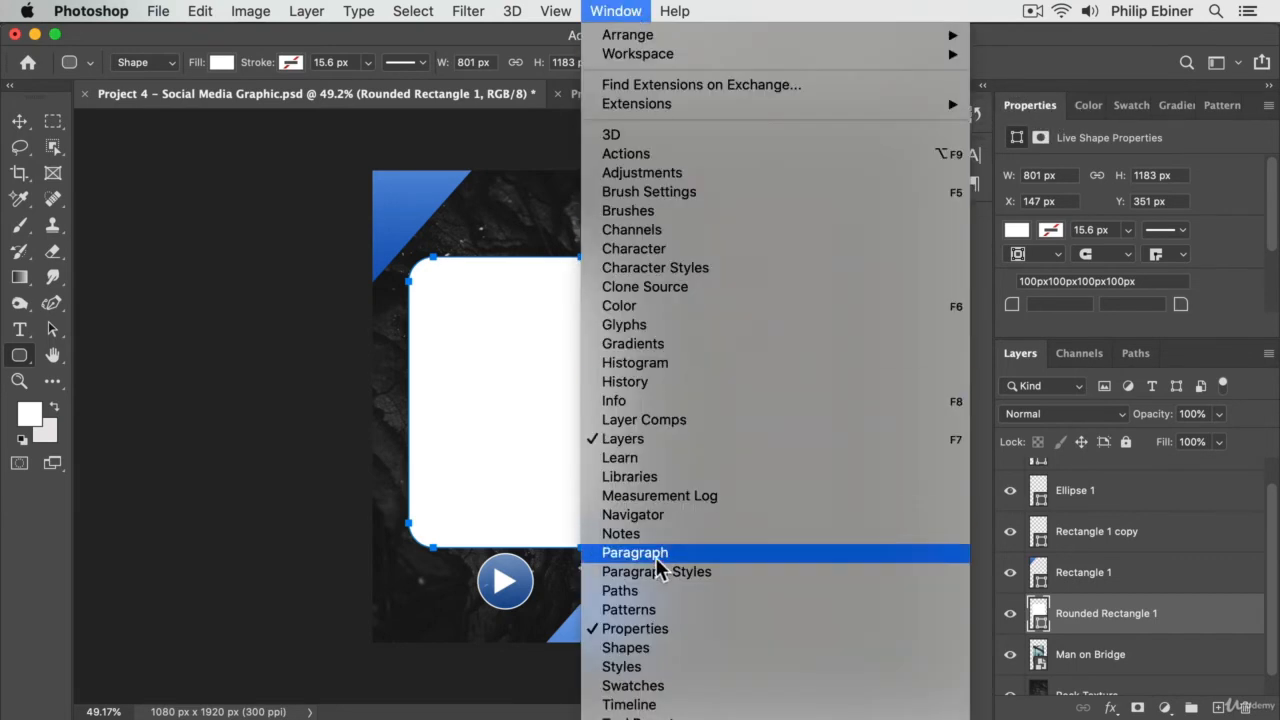
click(1277, 256)
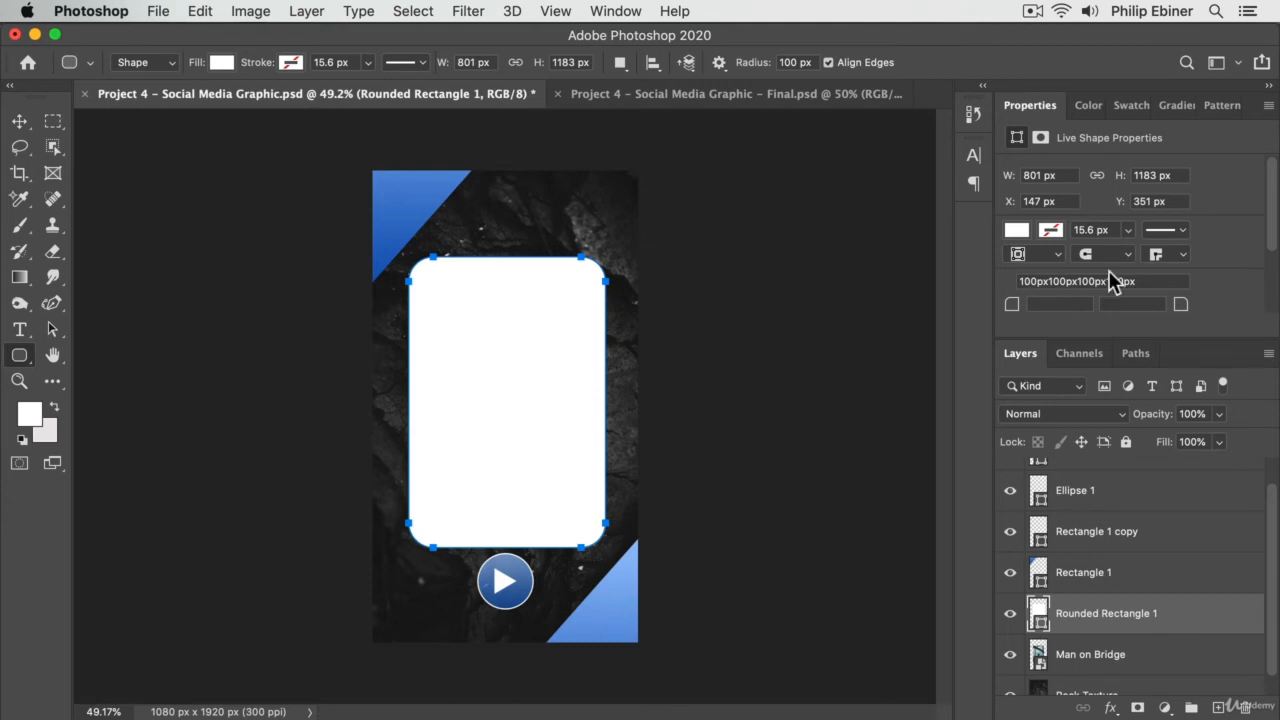
scroll(1255, 265, down, 3)
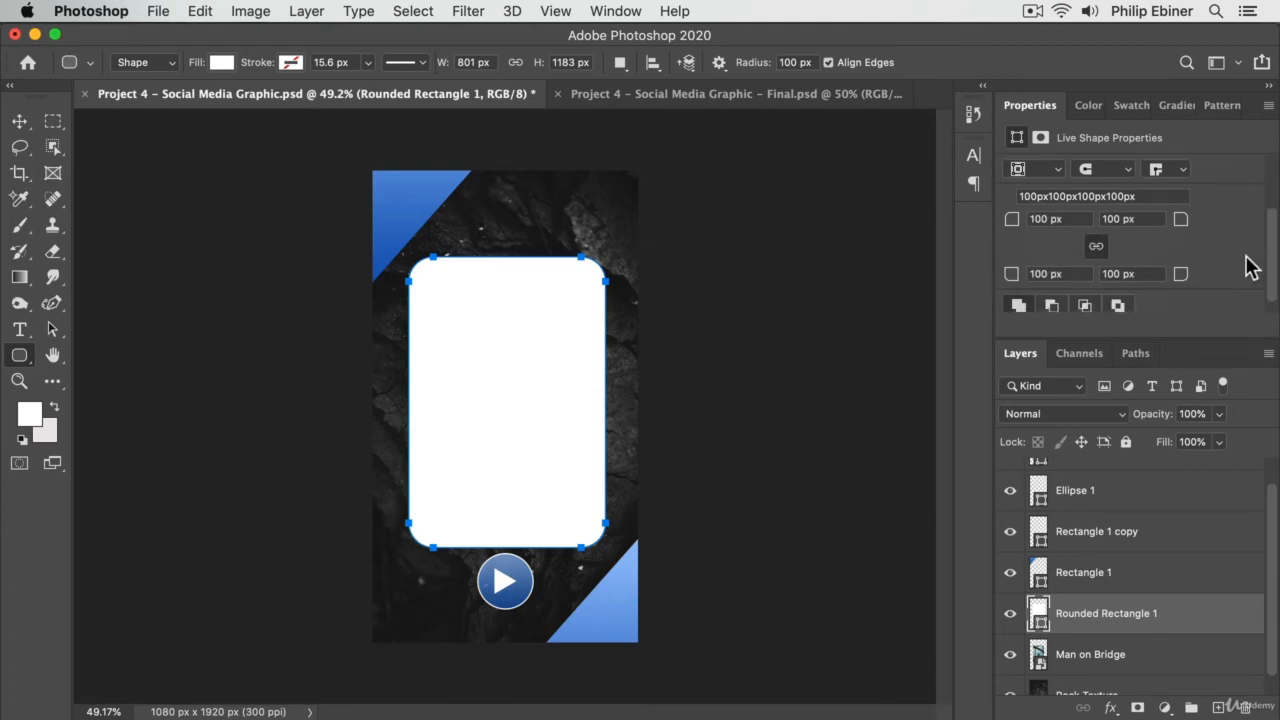
click(1041, 220)
key(Tab)
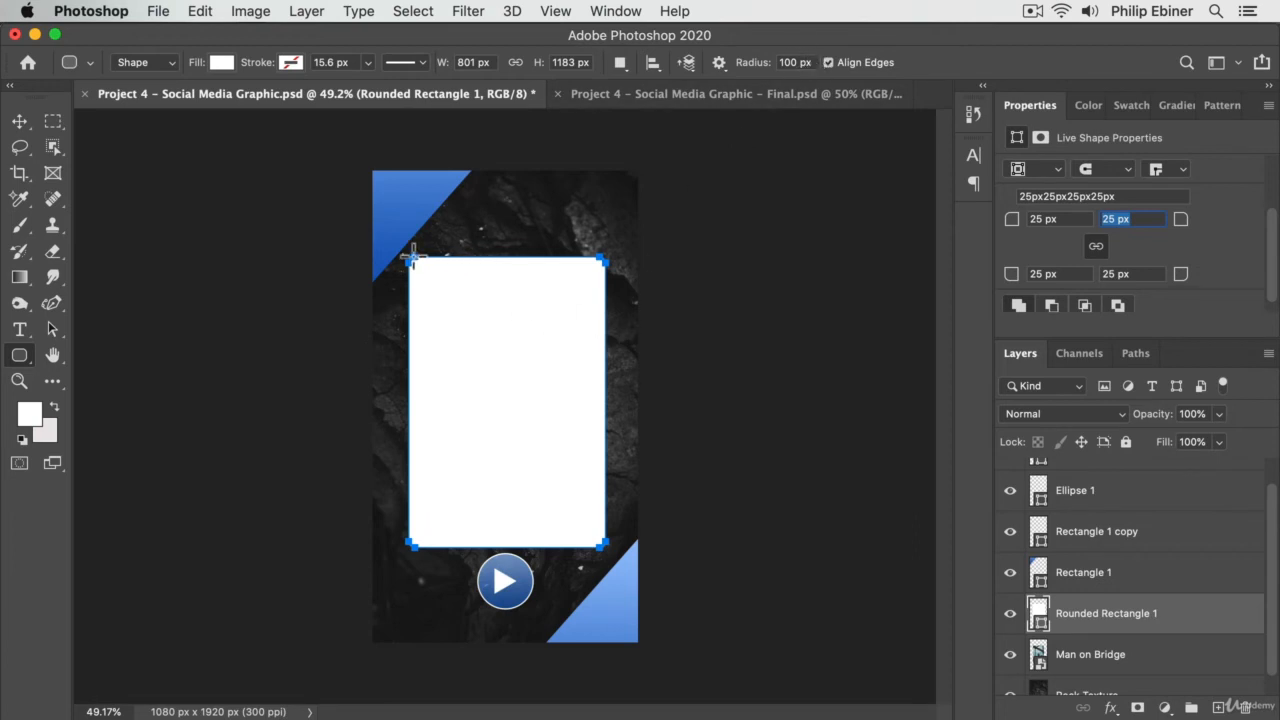
- Set the Rounded Rectangle tool's default radius to 25 px
click(791, 62)
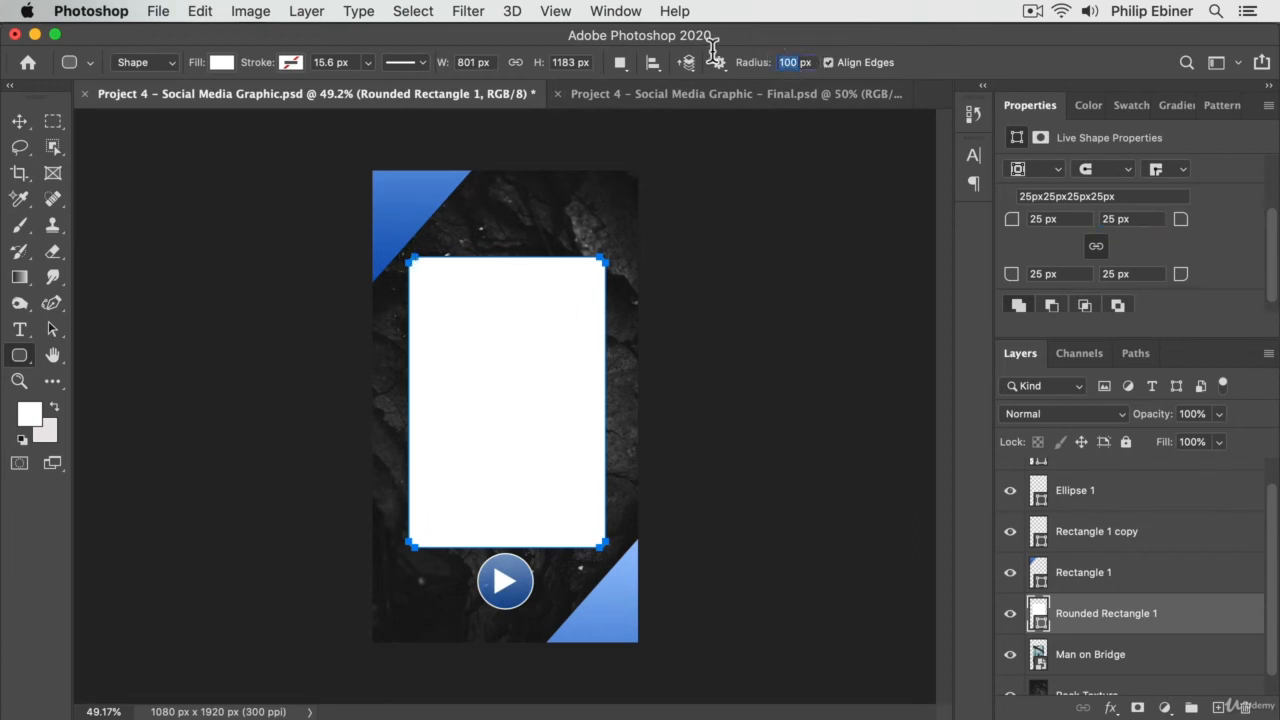
text(25)
key(Tab)
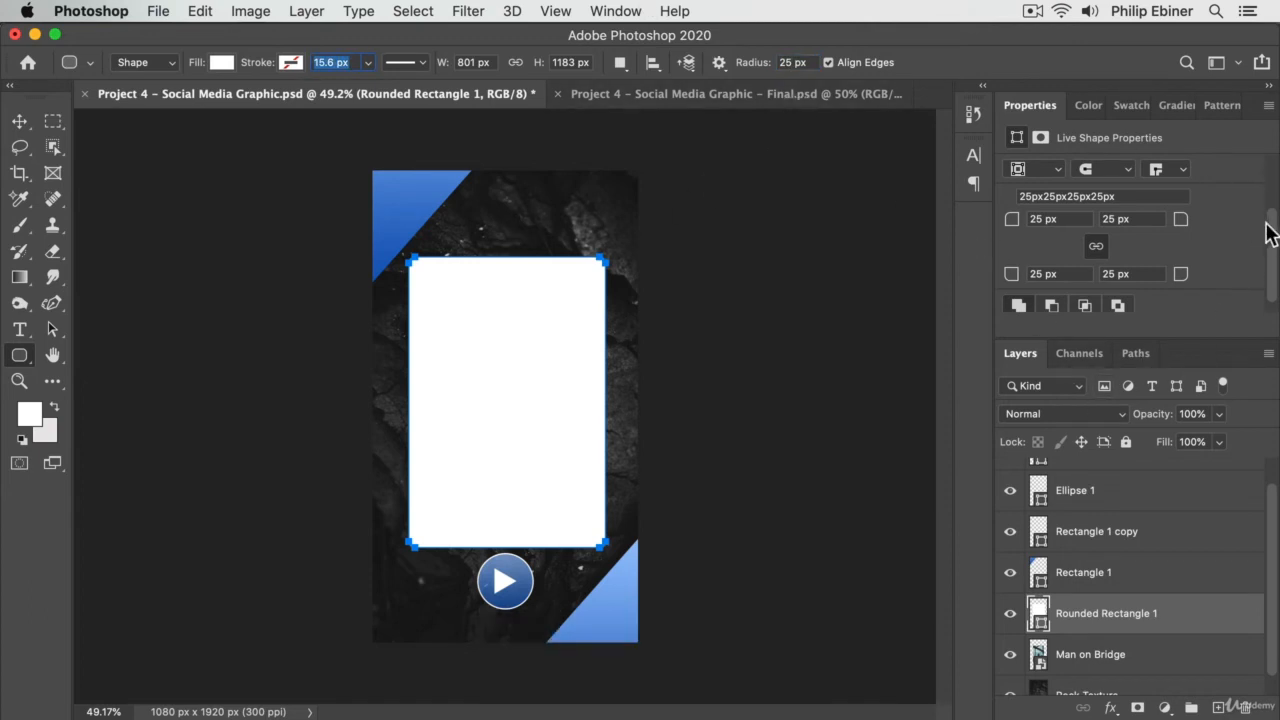
- Switch from the shape properties to the colour picker and shrink that area to give the layer list more room
scroll(1268, 240, down, 2)
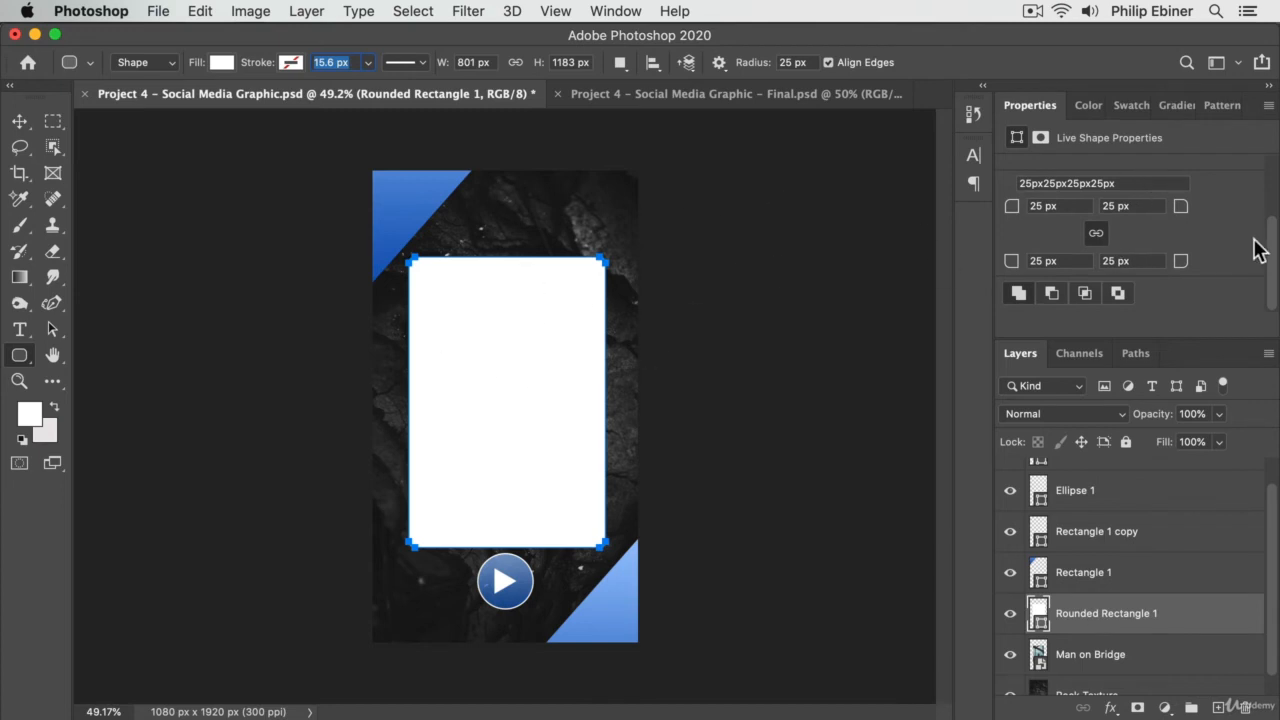
click(1088, 105)
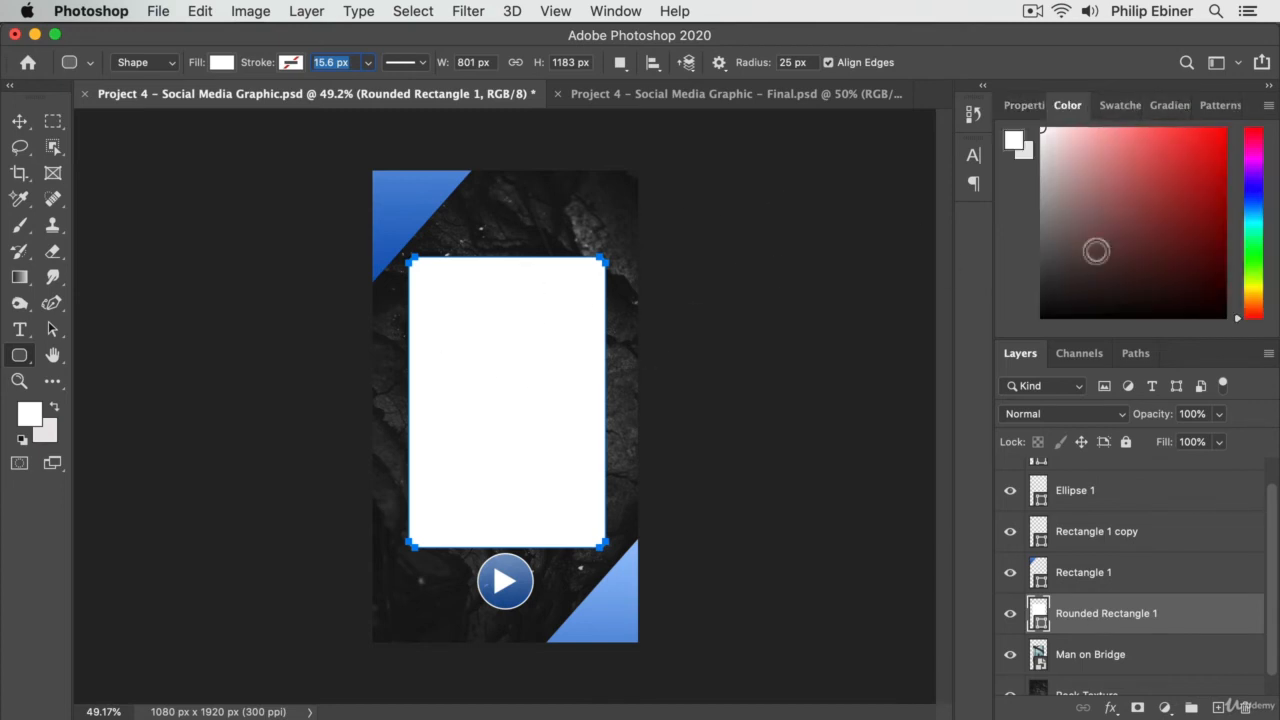
drag(1028, 335, 1034, 302)
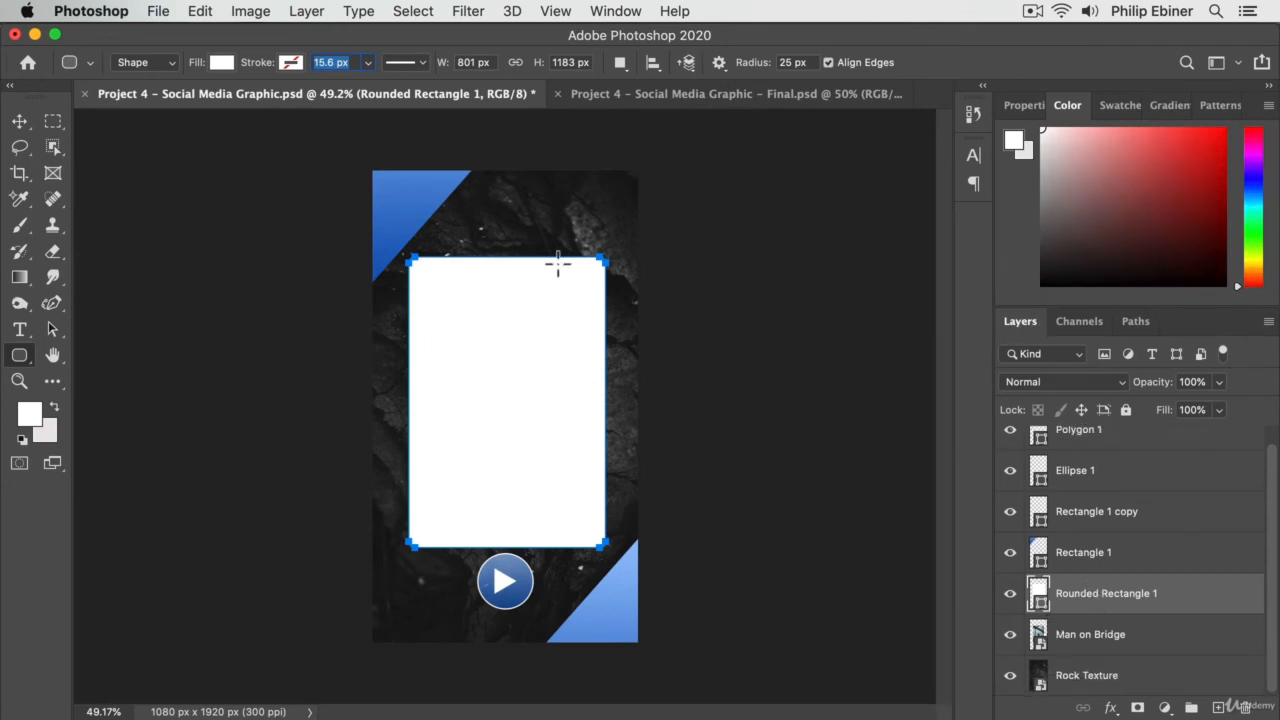
- Paste Rectangle 1's blue gradient shape attributes onto Rounded Rectangle 1 and move that layer beneath Man on Bridge
click(18, 121)
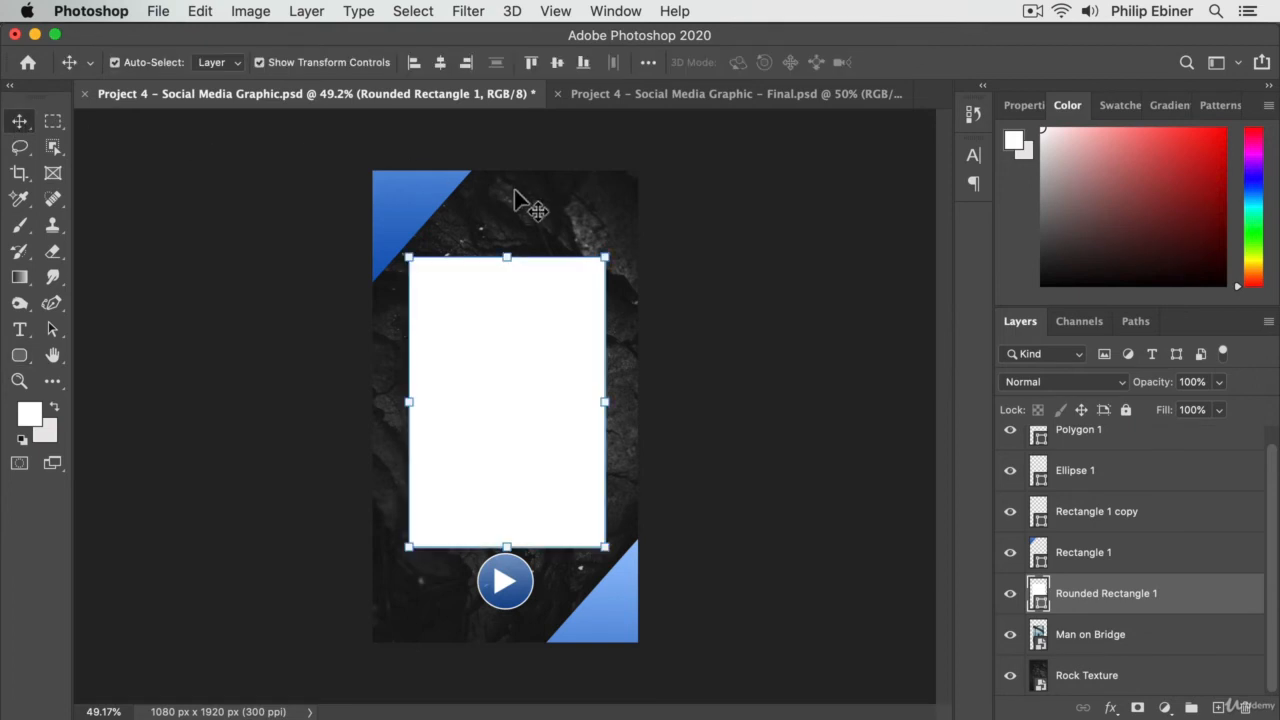
click(405, 199)
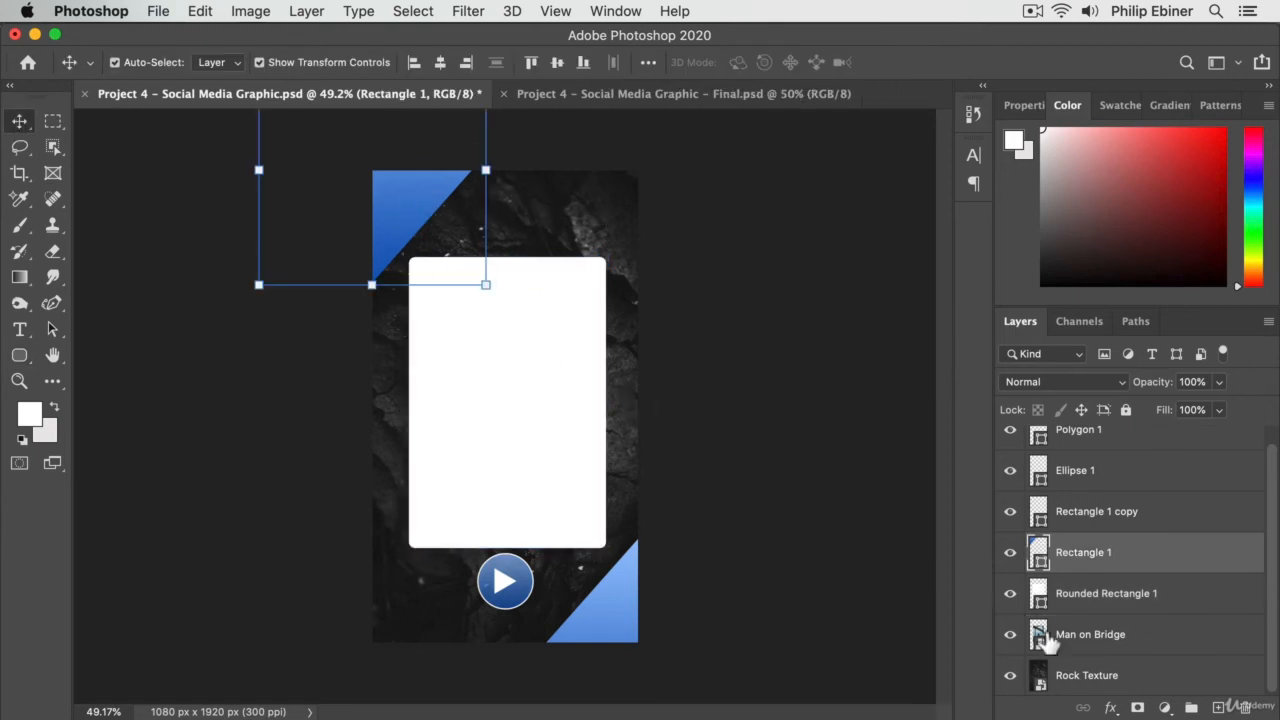
click(527, 435)
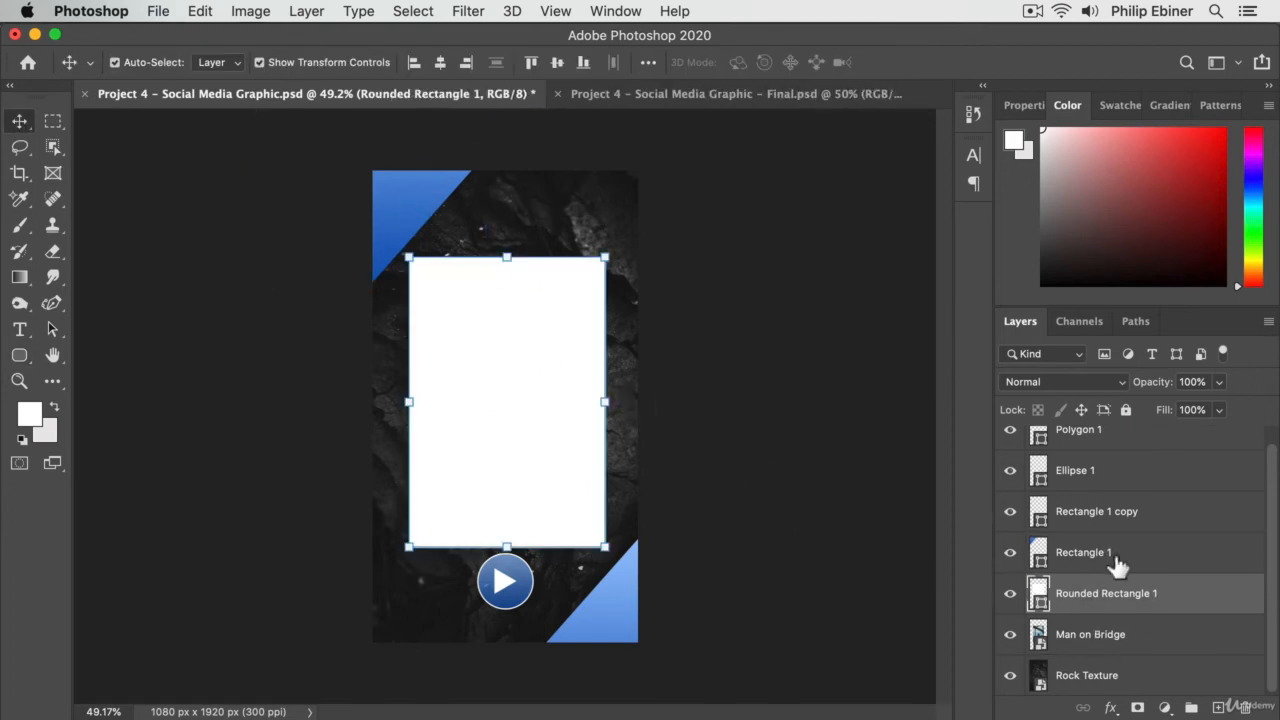
right_click(1126, 597)
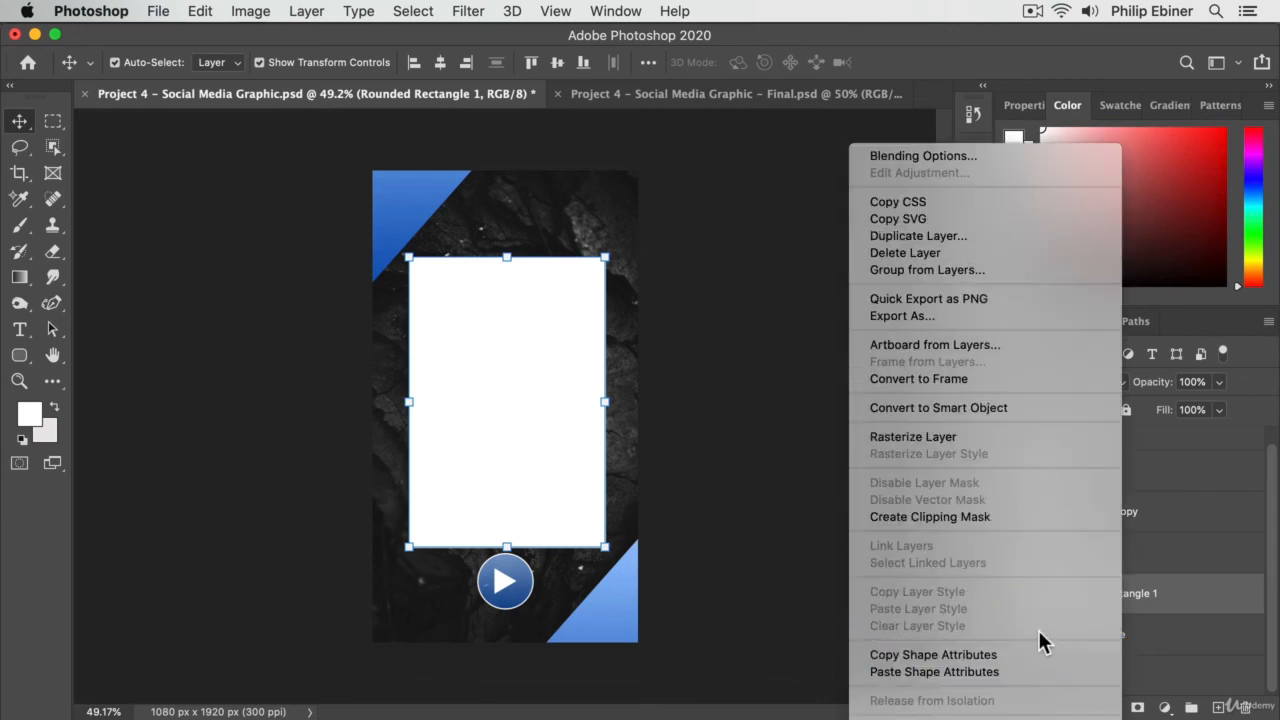
click(1000, 672)
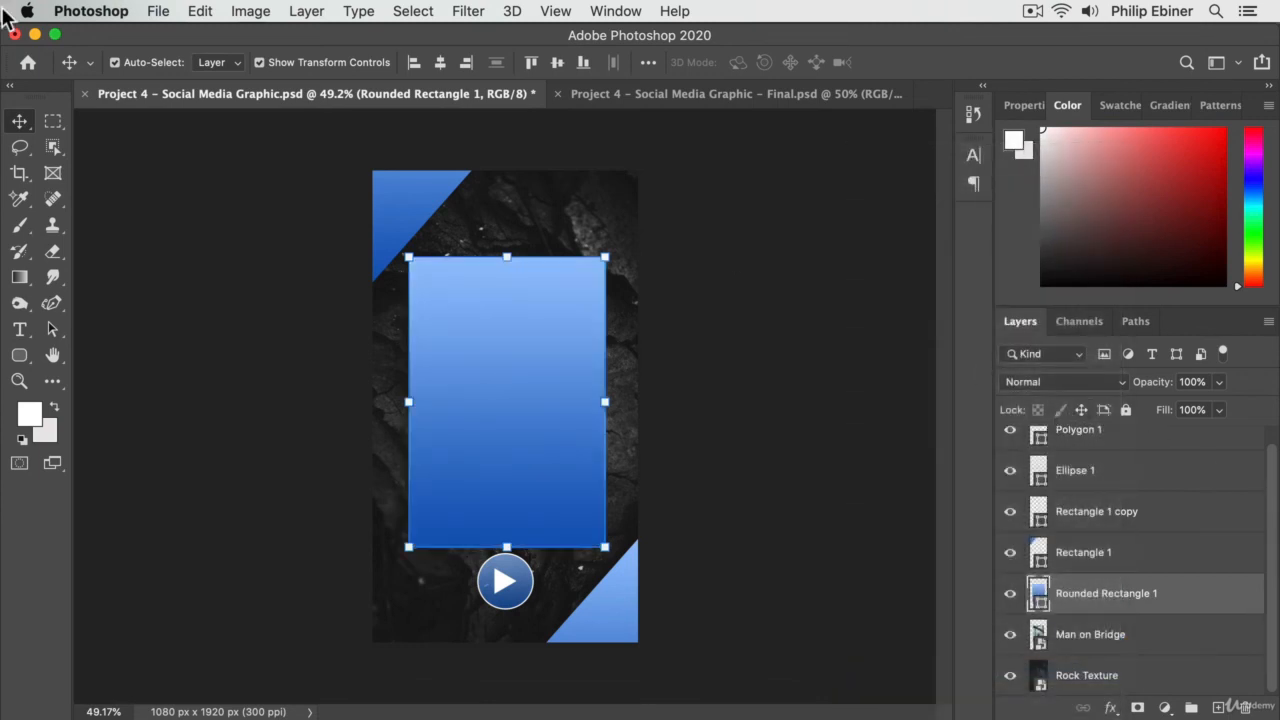
click(858, 302)
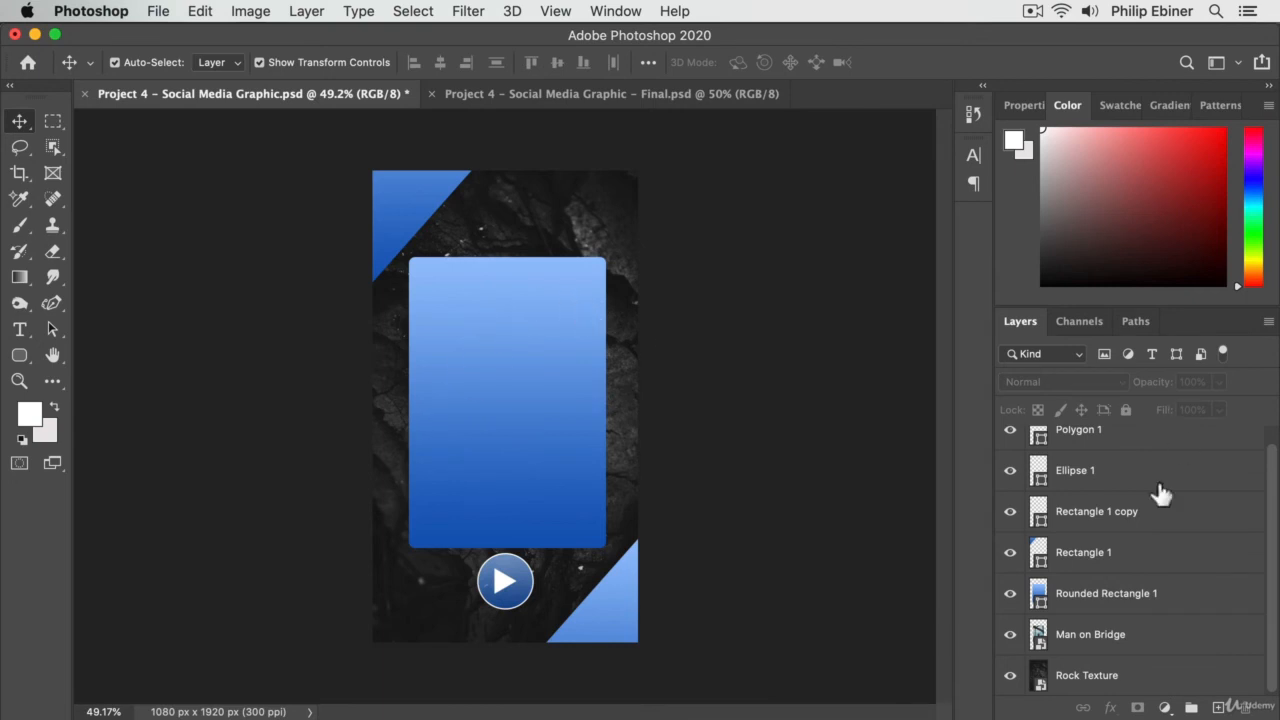
drag(1120, 606, 1110, 650)
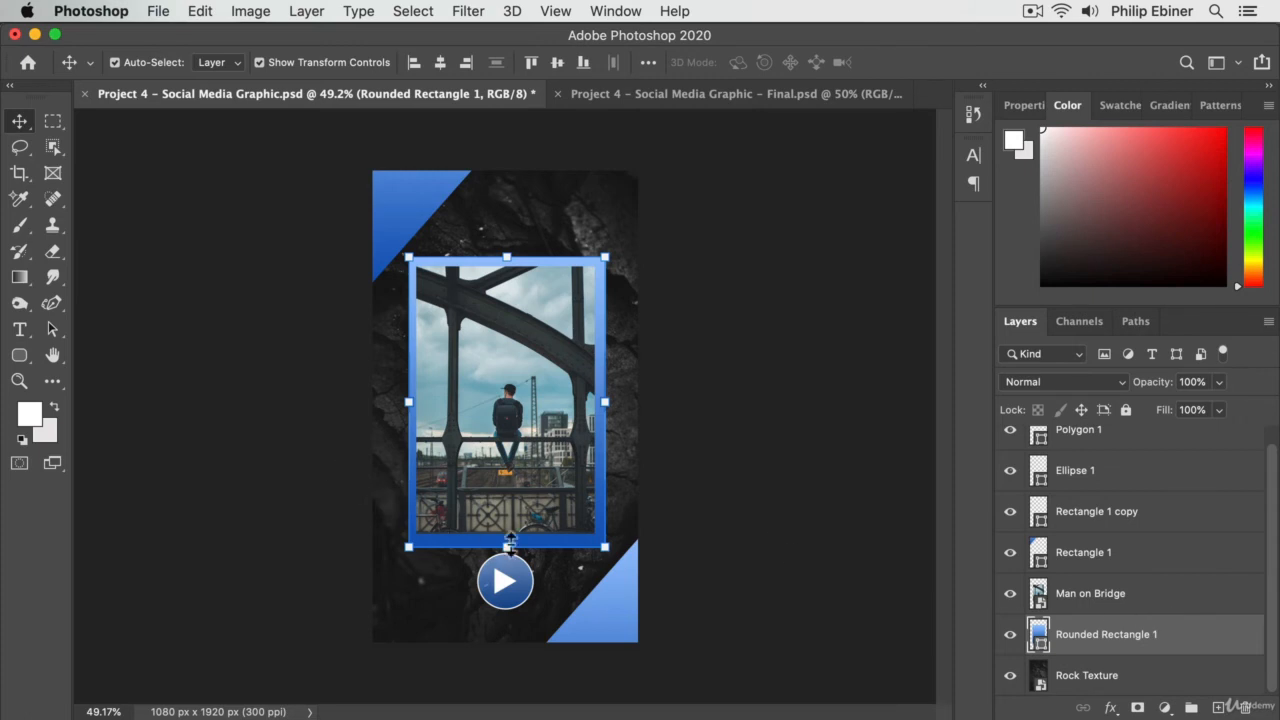
- Set alignment to Selection and centre Man on Bridge and Rounded Rectangle 1 on each other horizontally and vertically
key(z)
click(543, 443)
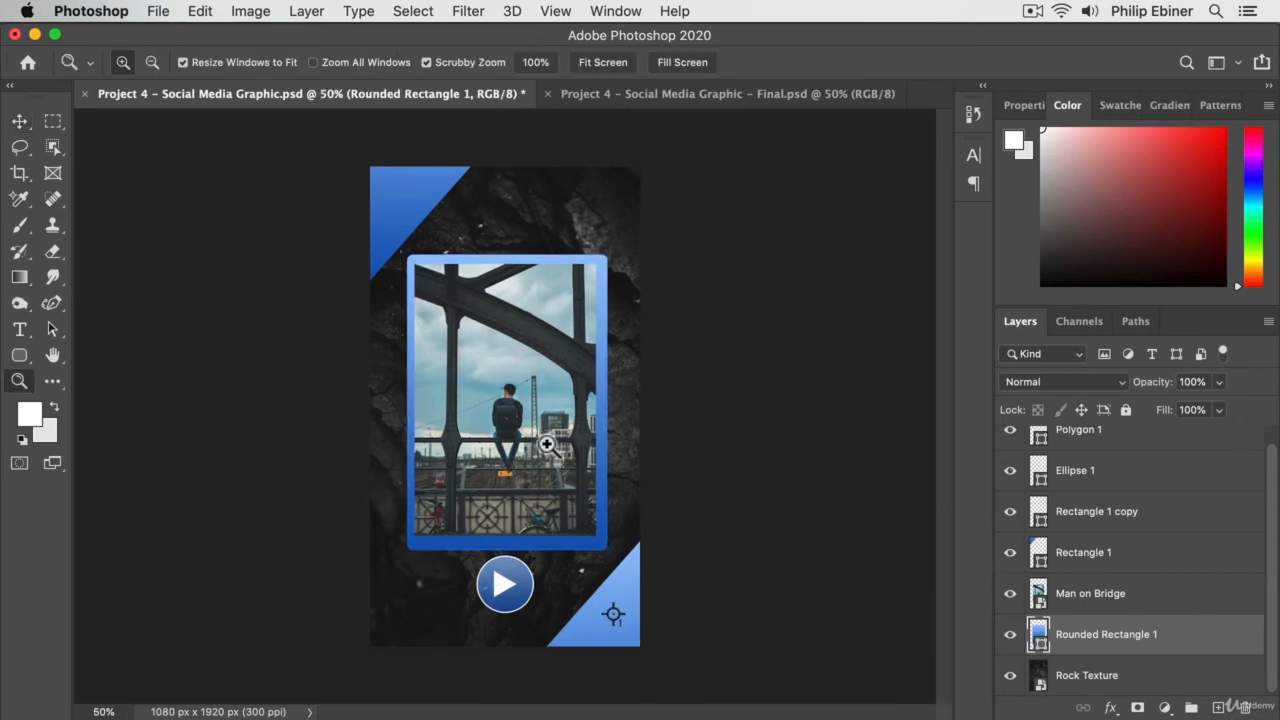
click(546, 455)
key(v)
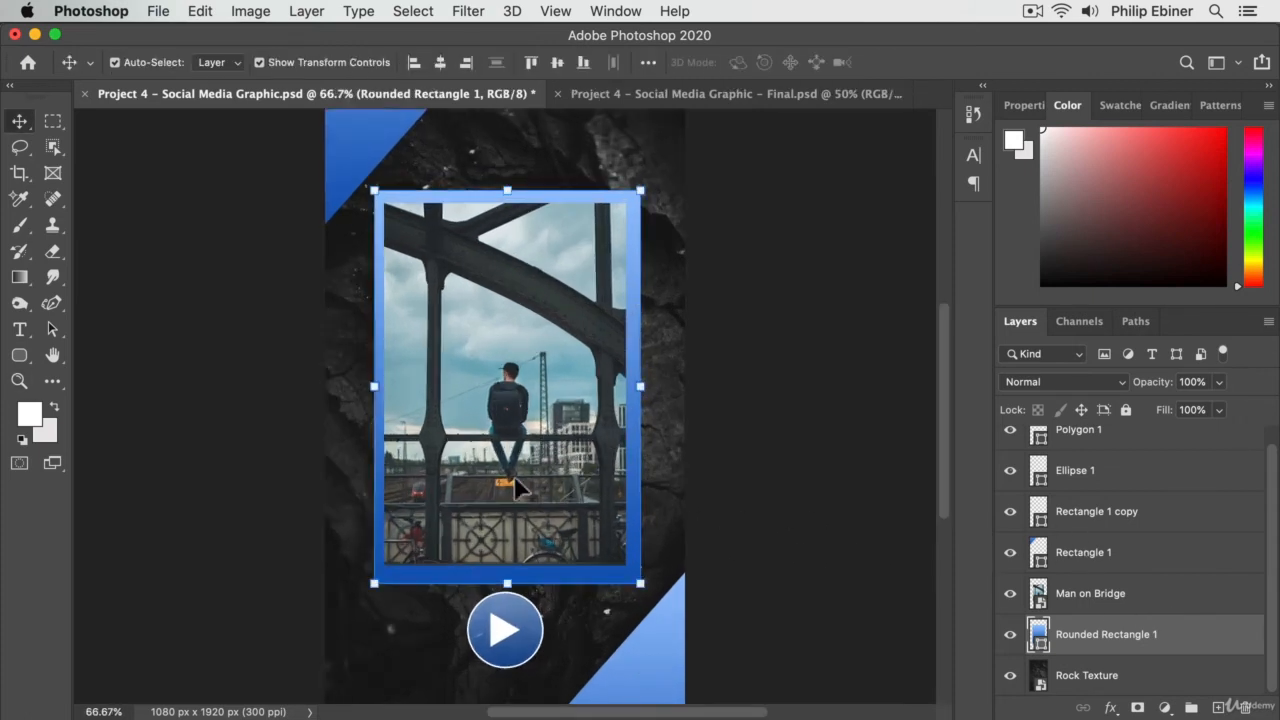
shift+click(1096, 596)
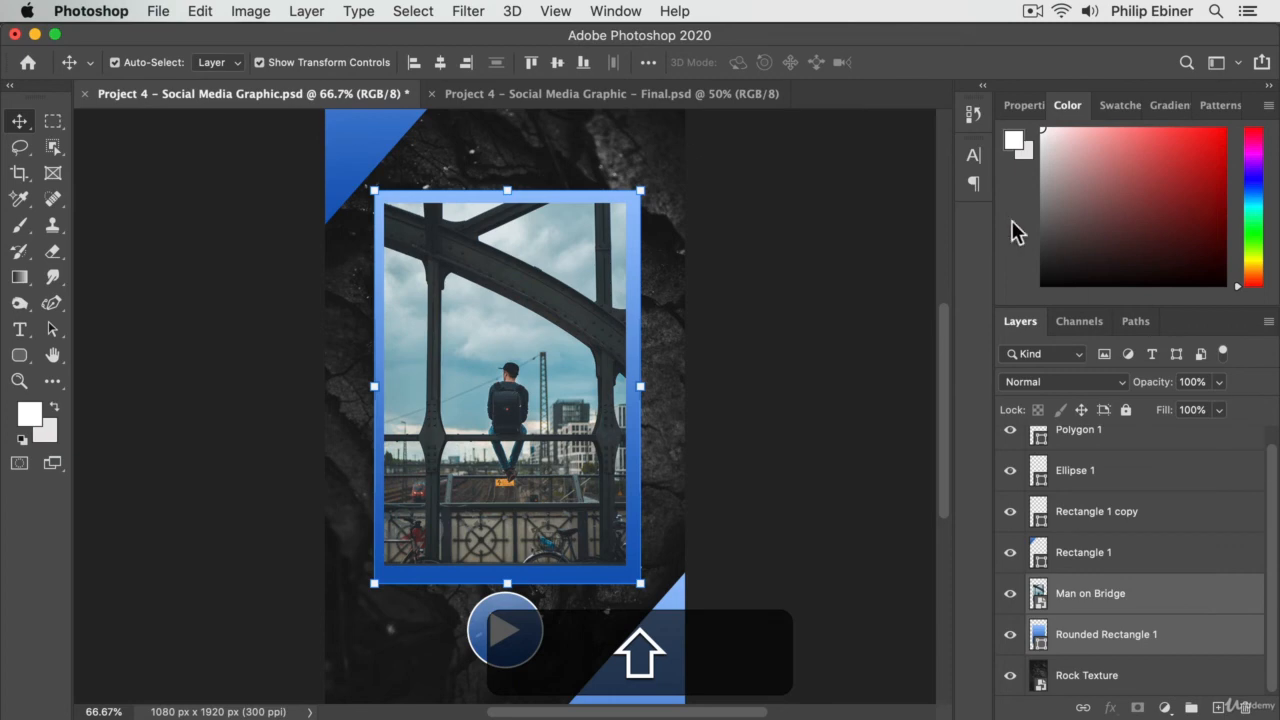
click(648, 63)
click(719, 246)
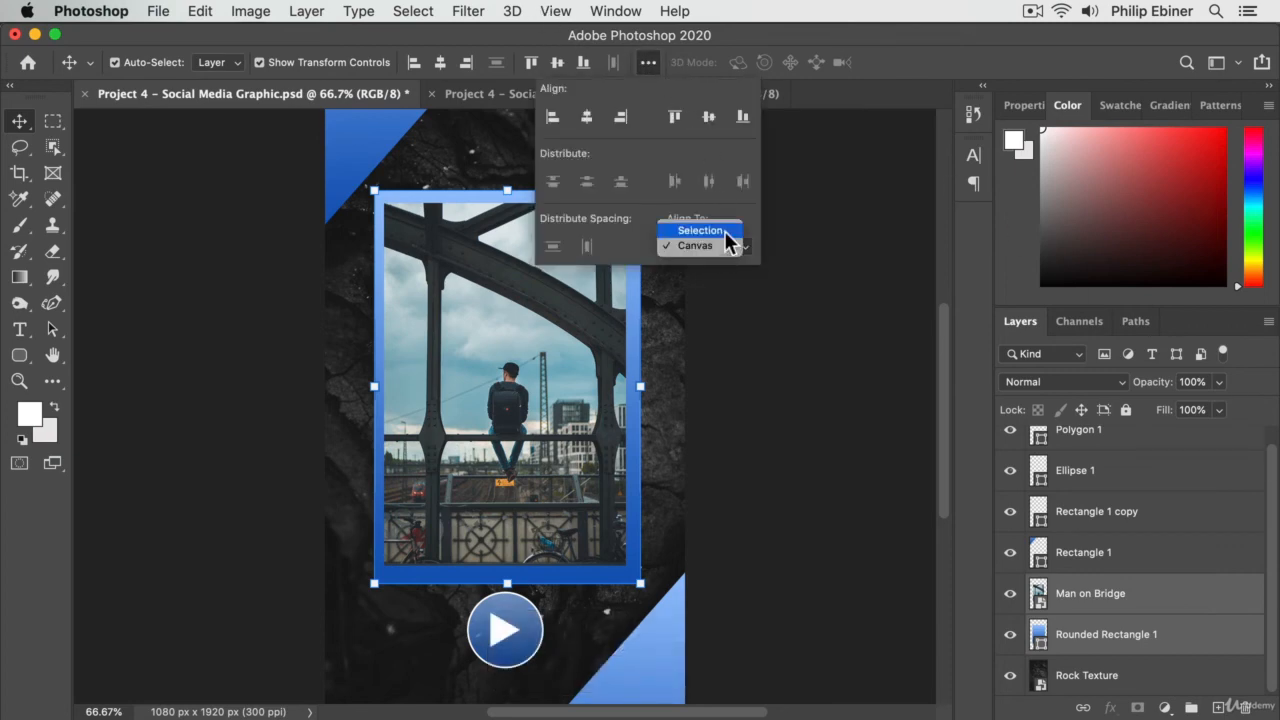
click(723, 229)
click(443, 60)
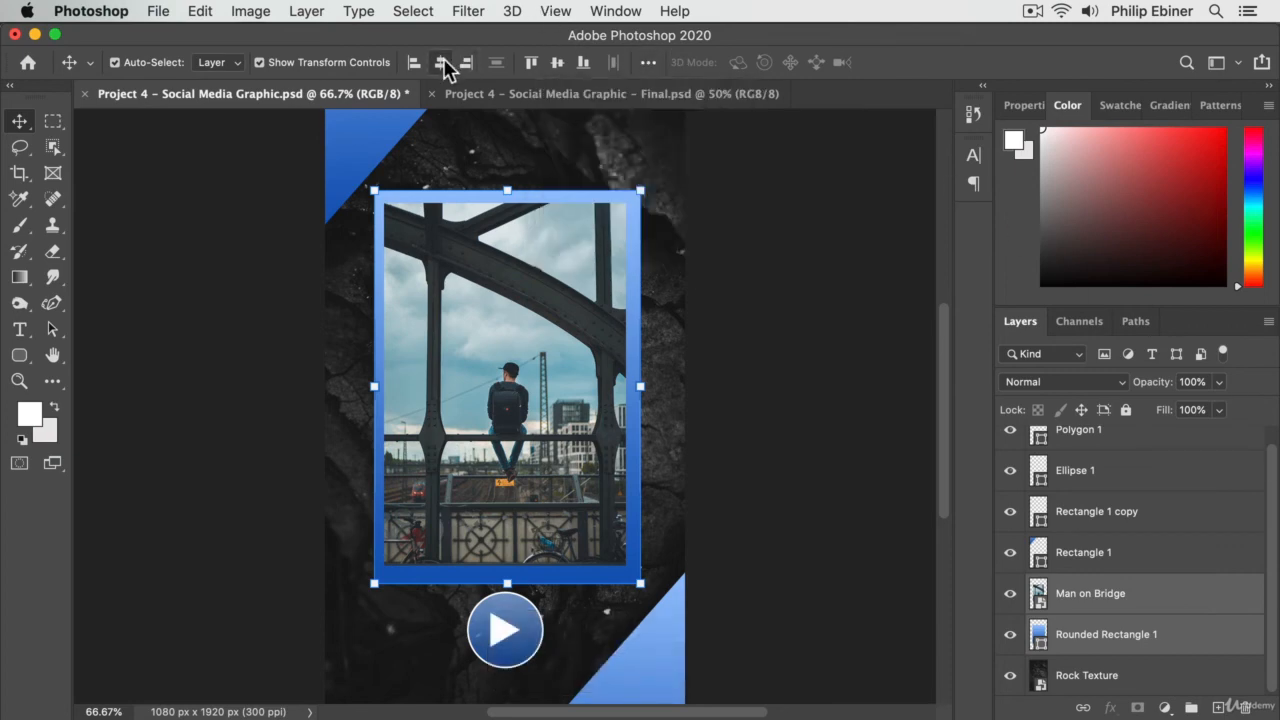
click(557, 62)
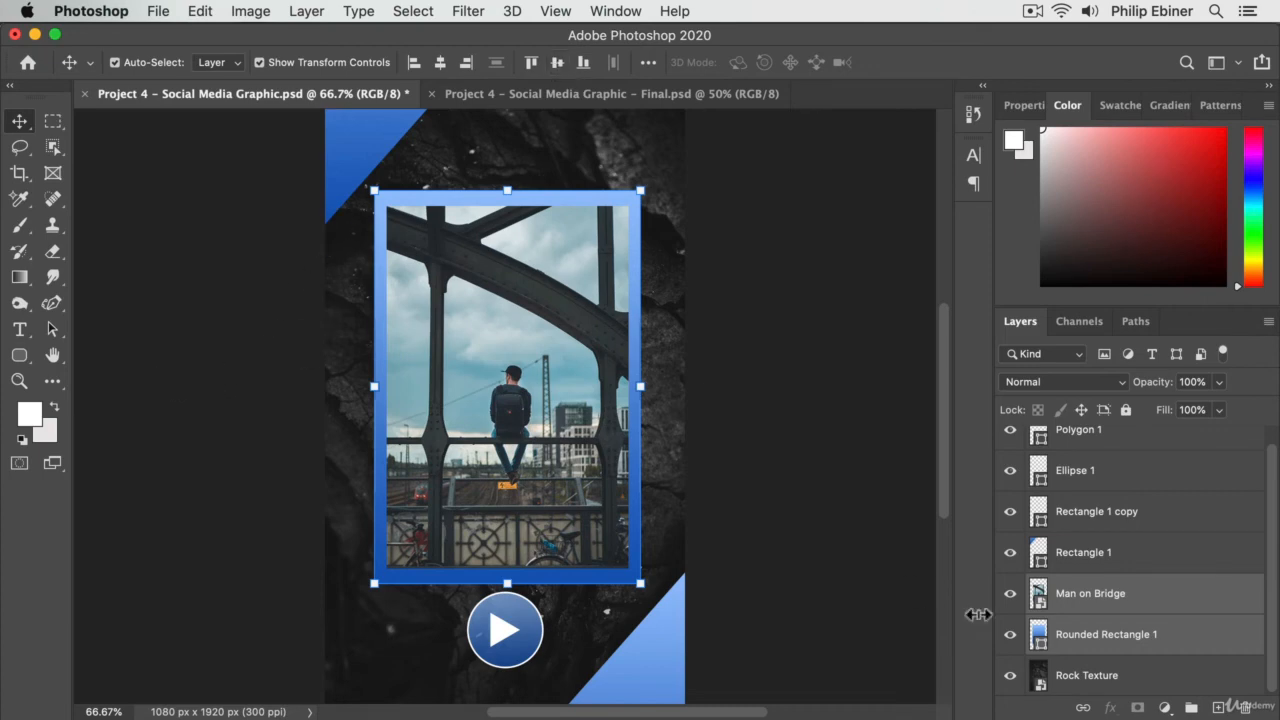
- Scale Rounded Rectangle 1 down from its centre so it forms a thin, even border around the photo
click(1100, 674)
click(1110, 640)
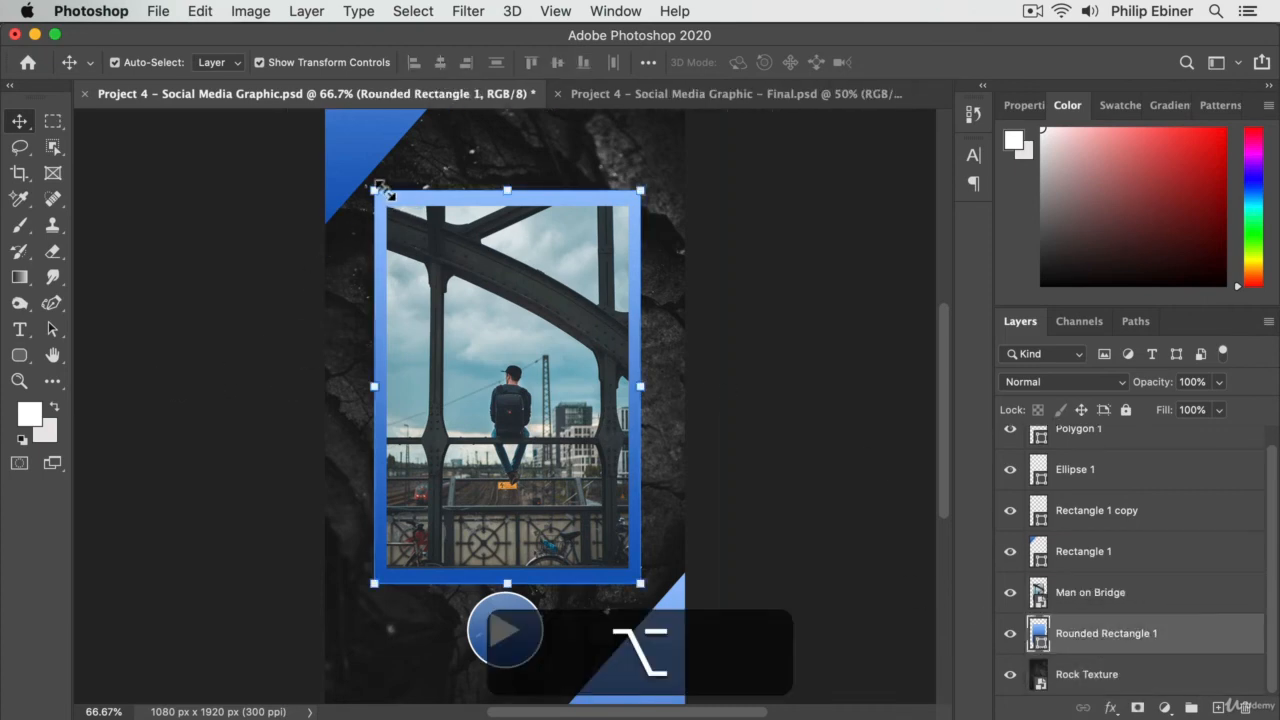
drag(377, 193, 380, 199)
click(20, 122)
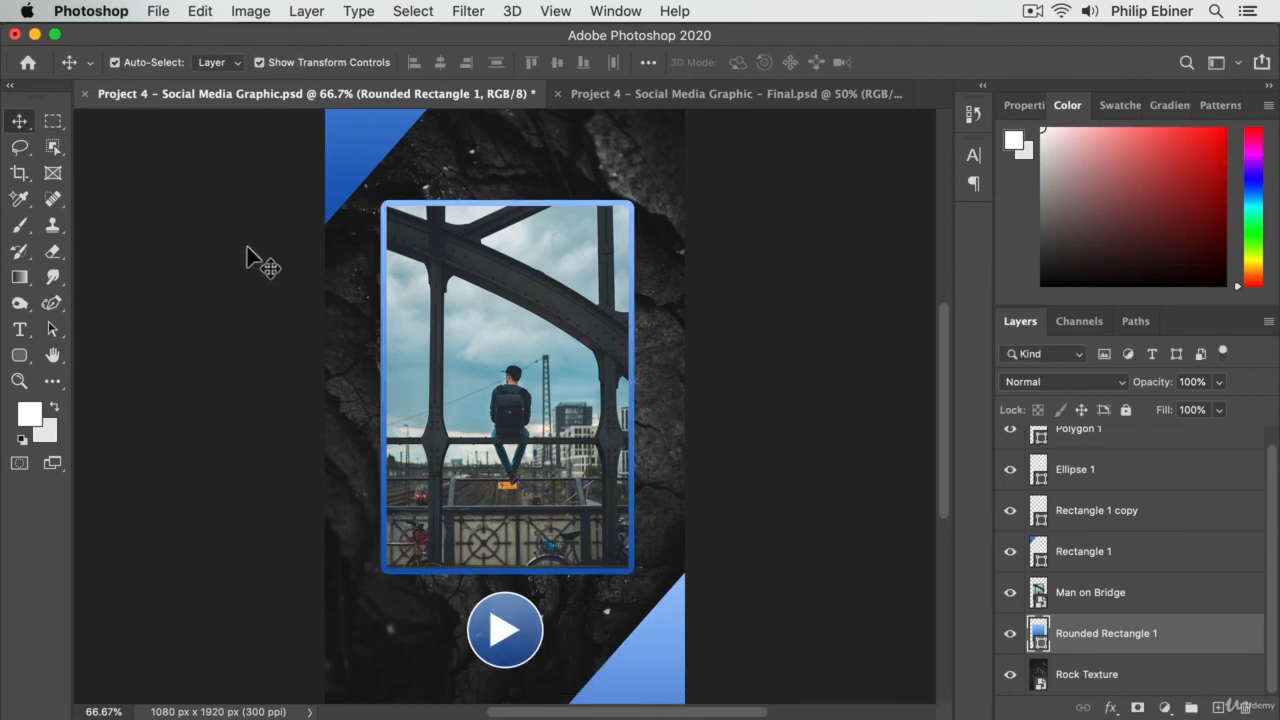
- Link the Man on Bridge and Rounded Rectangle 1 layers so the photo and its frame move together
drag(430, 249, 565, 292)
key(super+z)
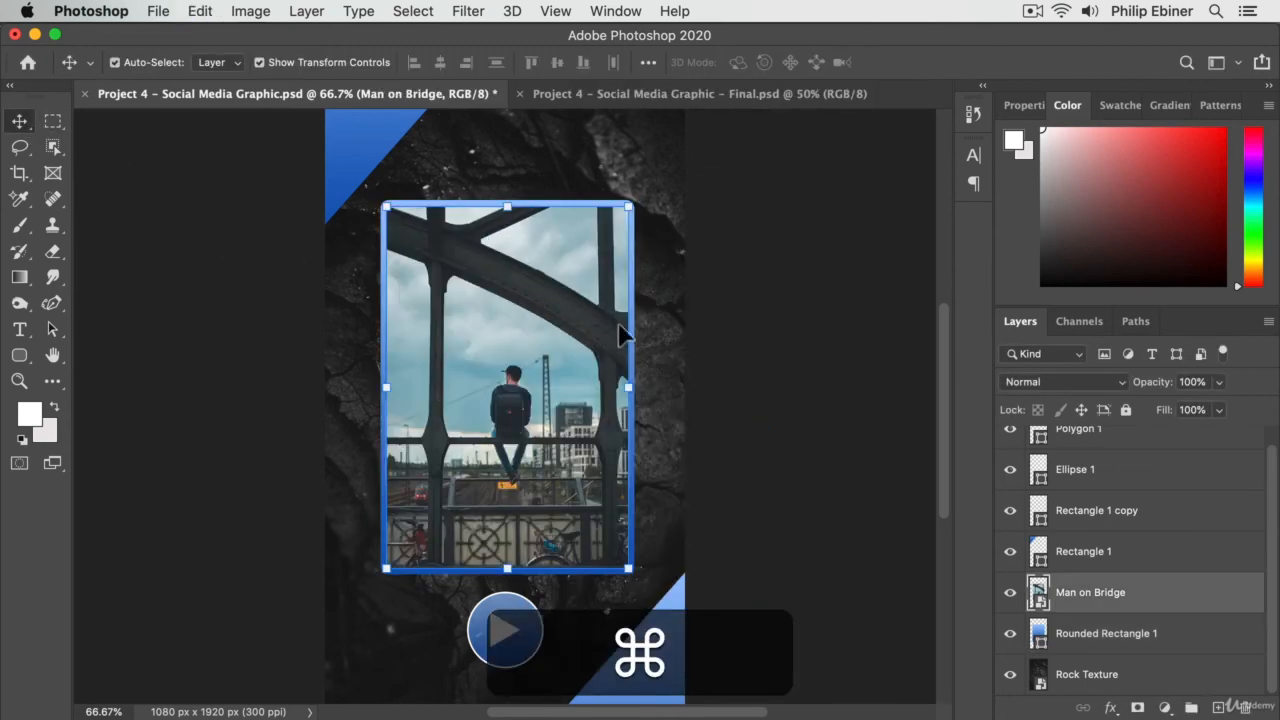
shift+click(1148, 636)
click(1082, 707)
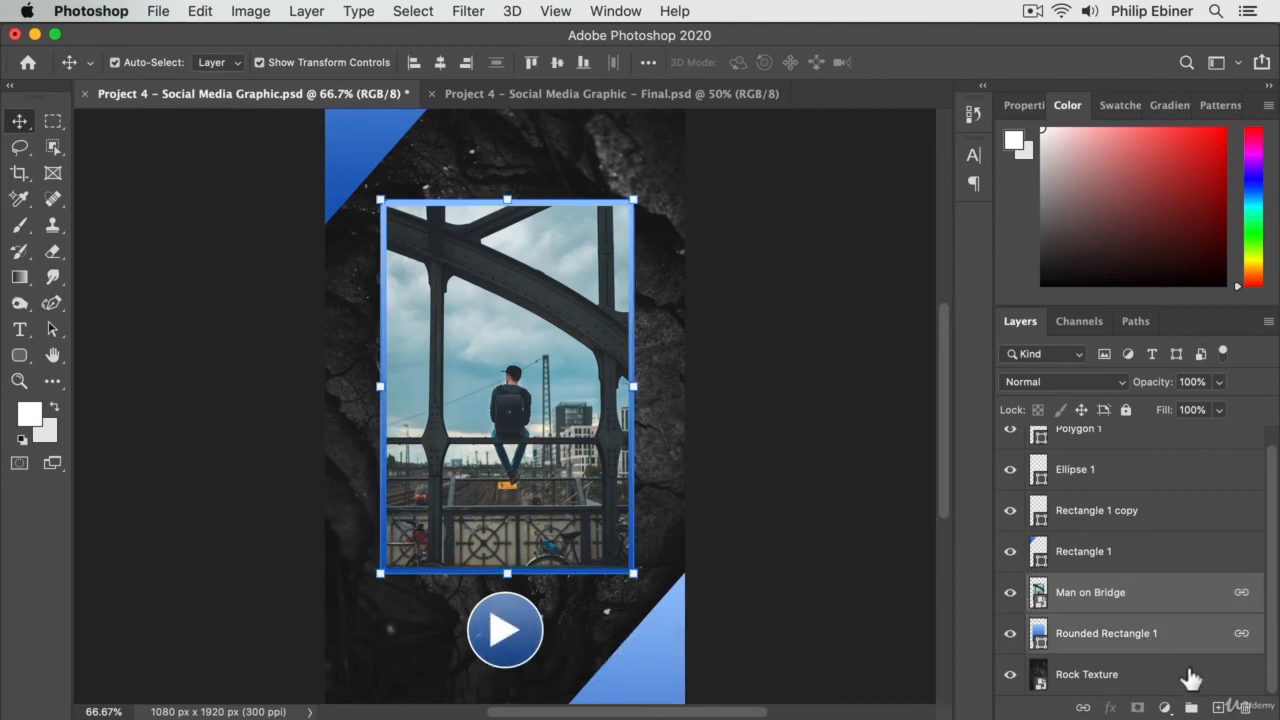
click(1190, 678)
- Move the linked photo and frame slightly upward on the canvas and deselect them
click(1112, 592)
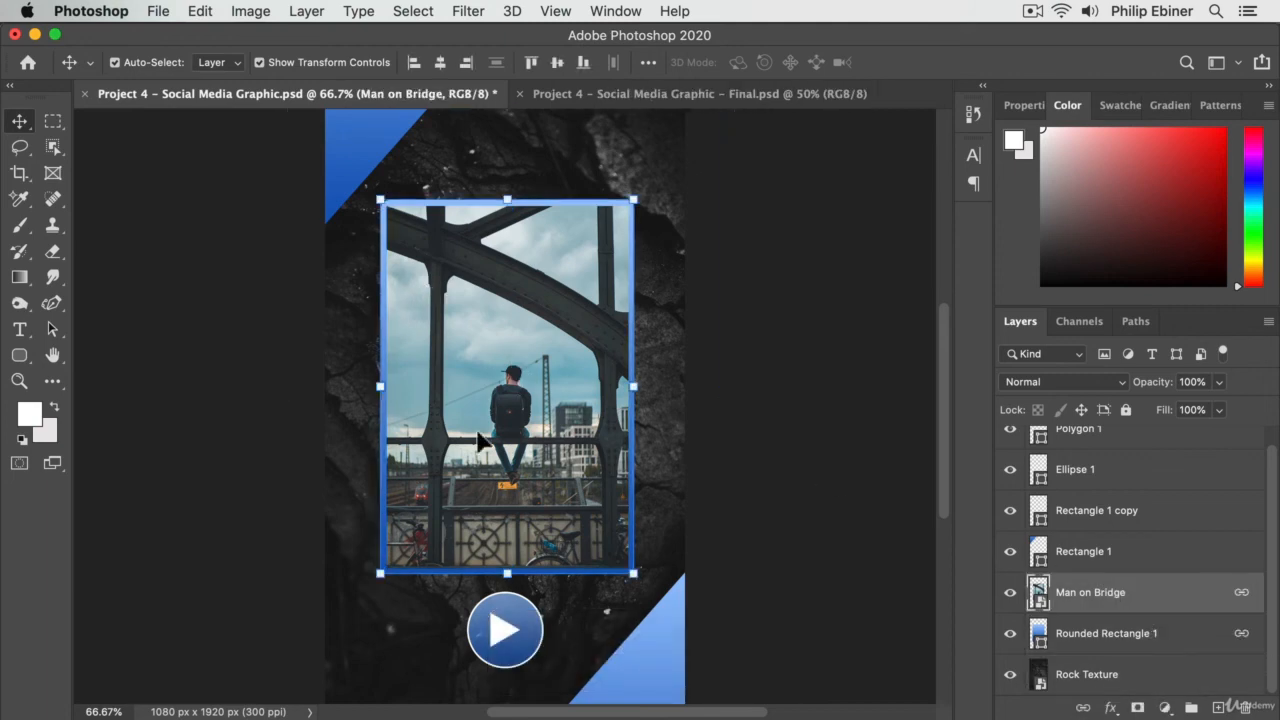
drag(513, 319, 510, 311)
click(1085, 633)
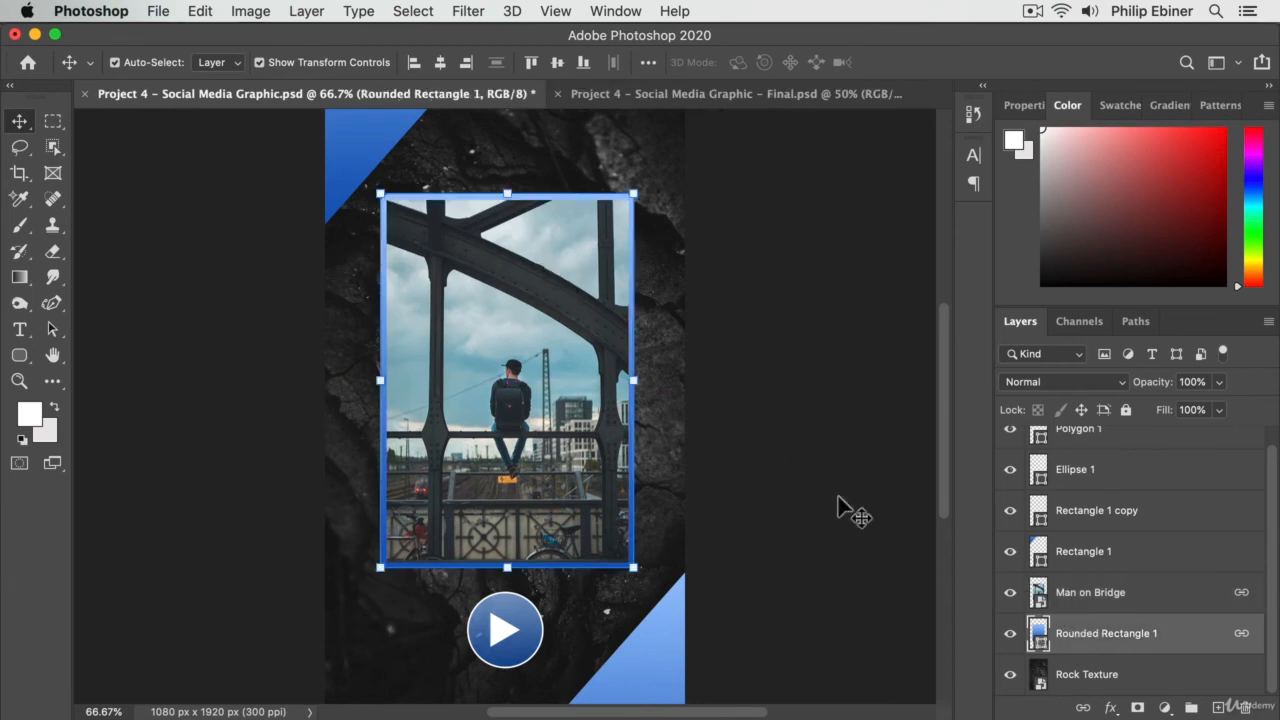
click(834, 306)
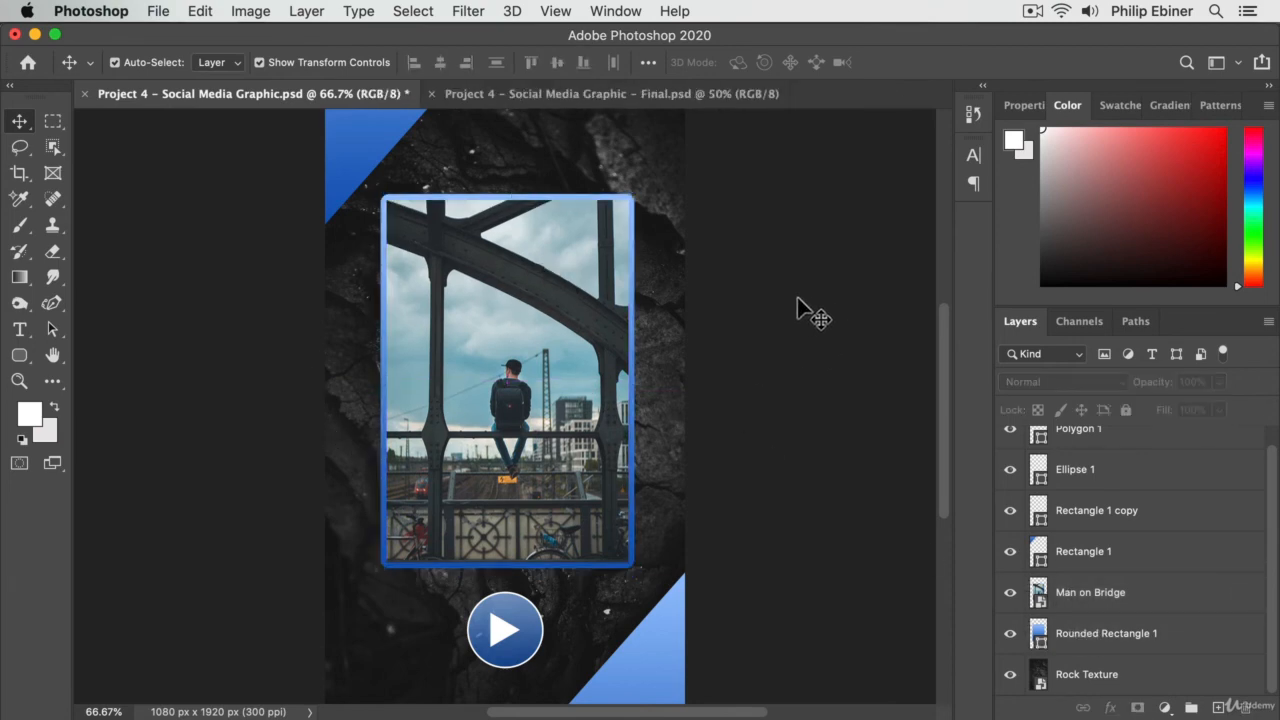
click(337, 139)
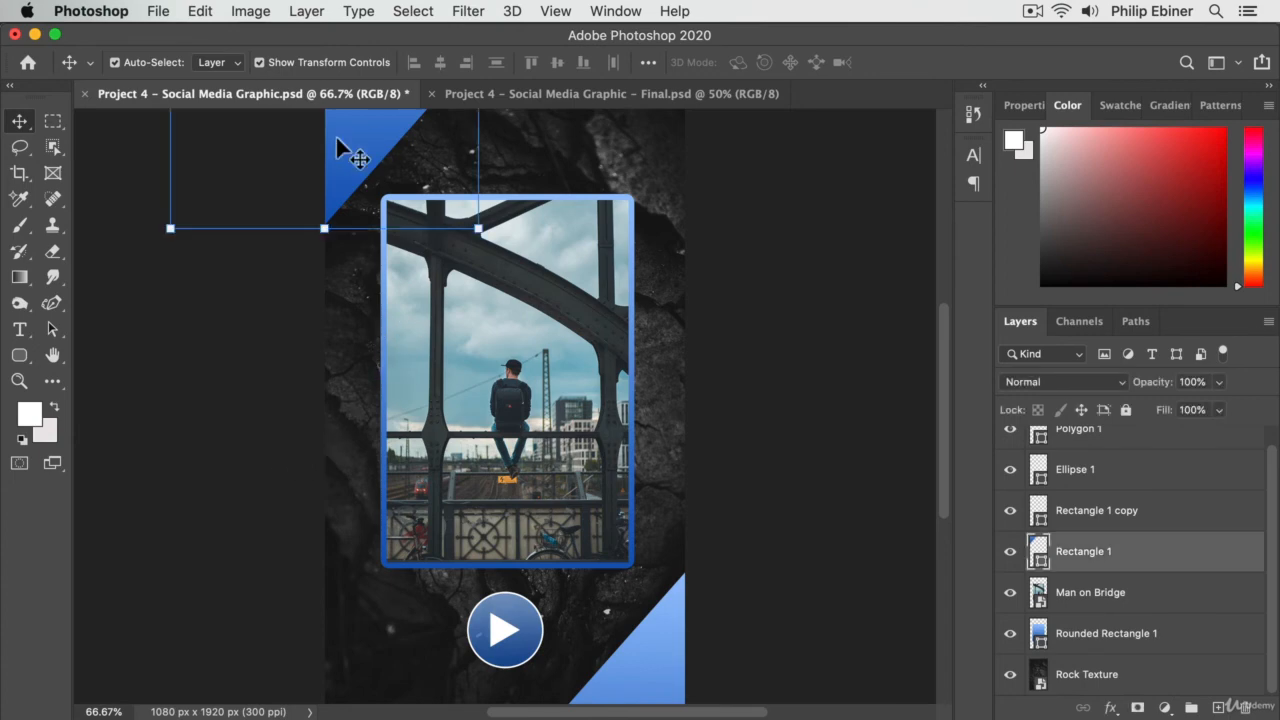
key(z)
alt+click(571, 277)
key(v)
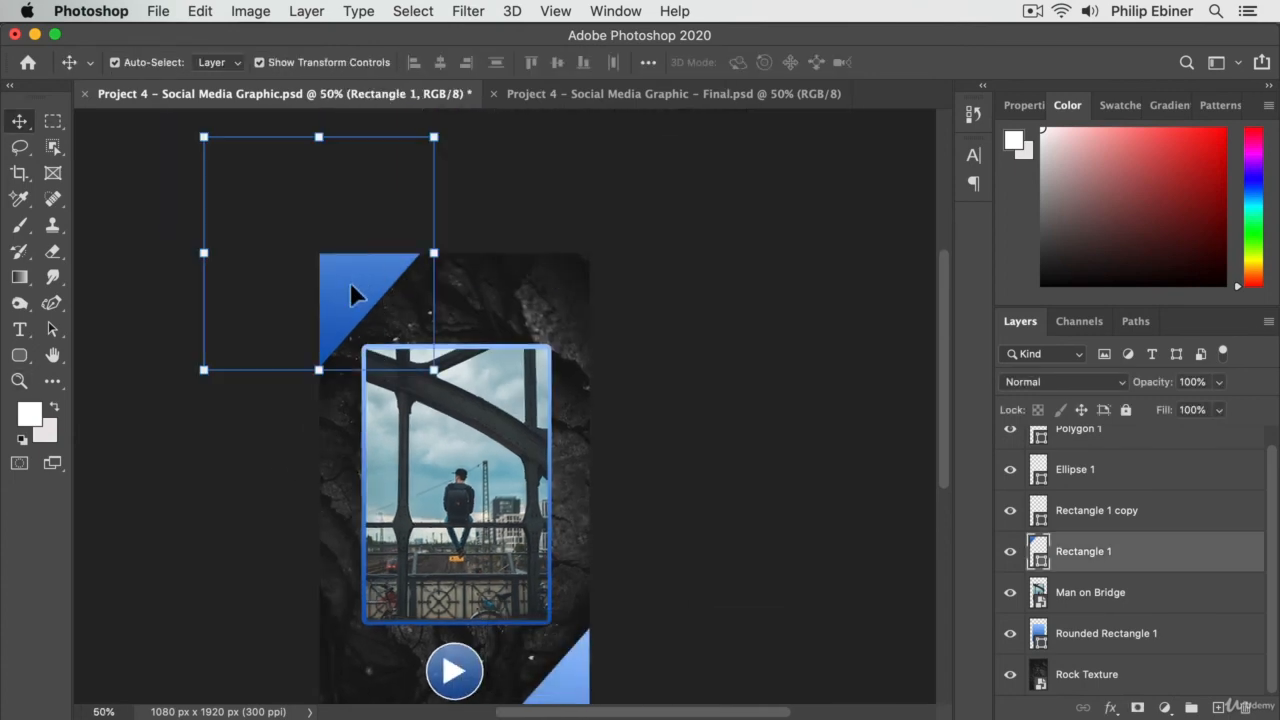
key(z)
click(495, 490)
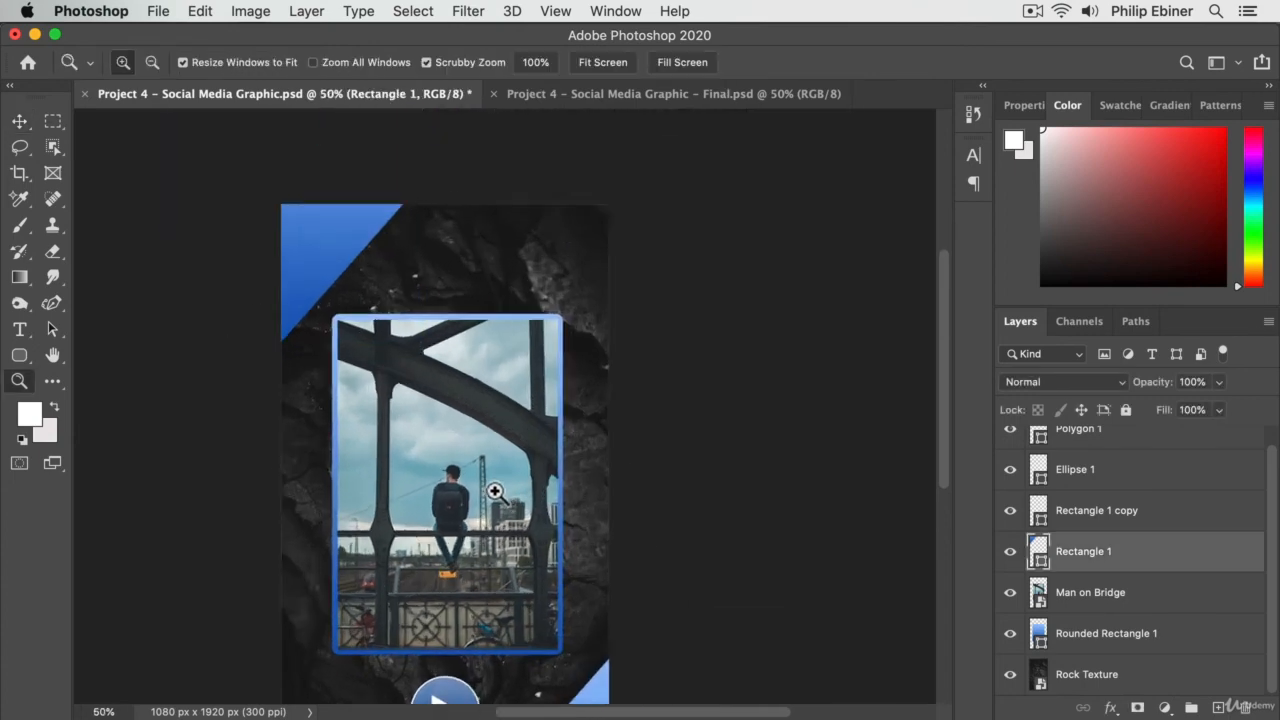
drag(510, 470, 550, 442)
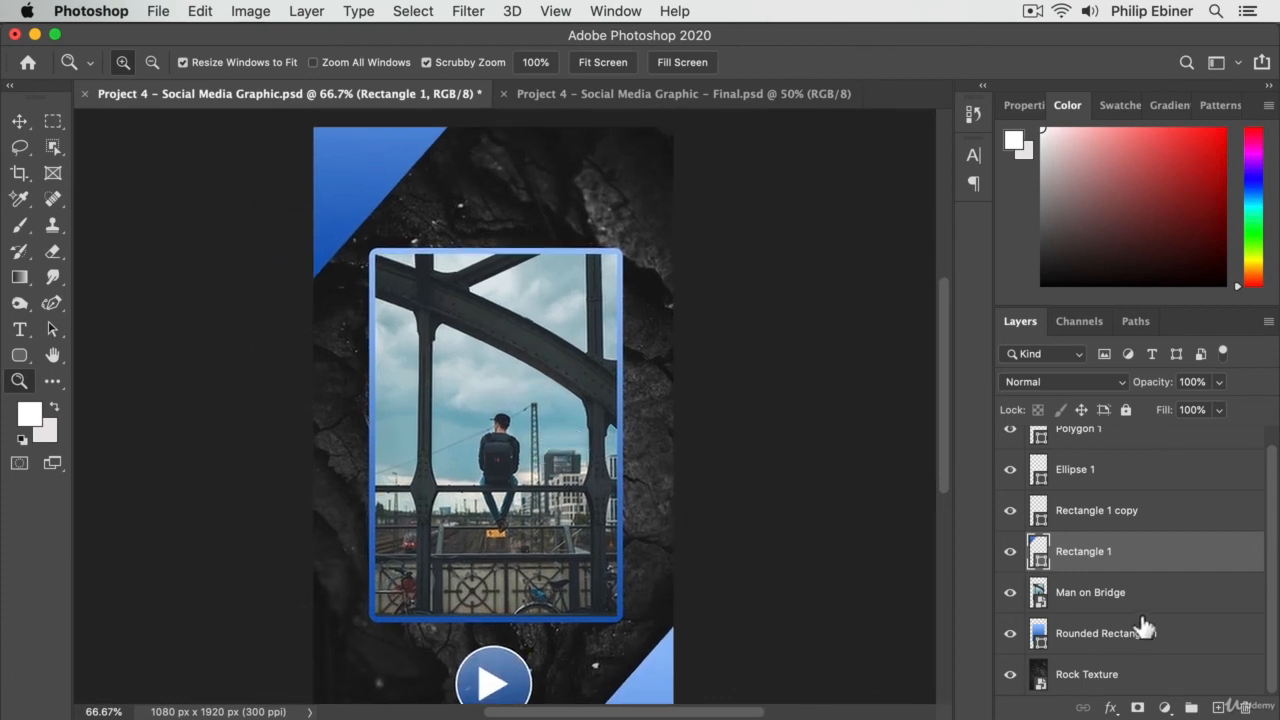
- Set the angle of Rounded Rectangle 1's gradient fill to 47.58°
click(1100, 640)
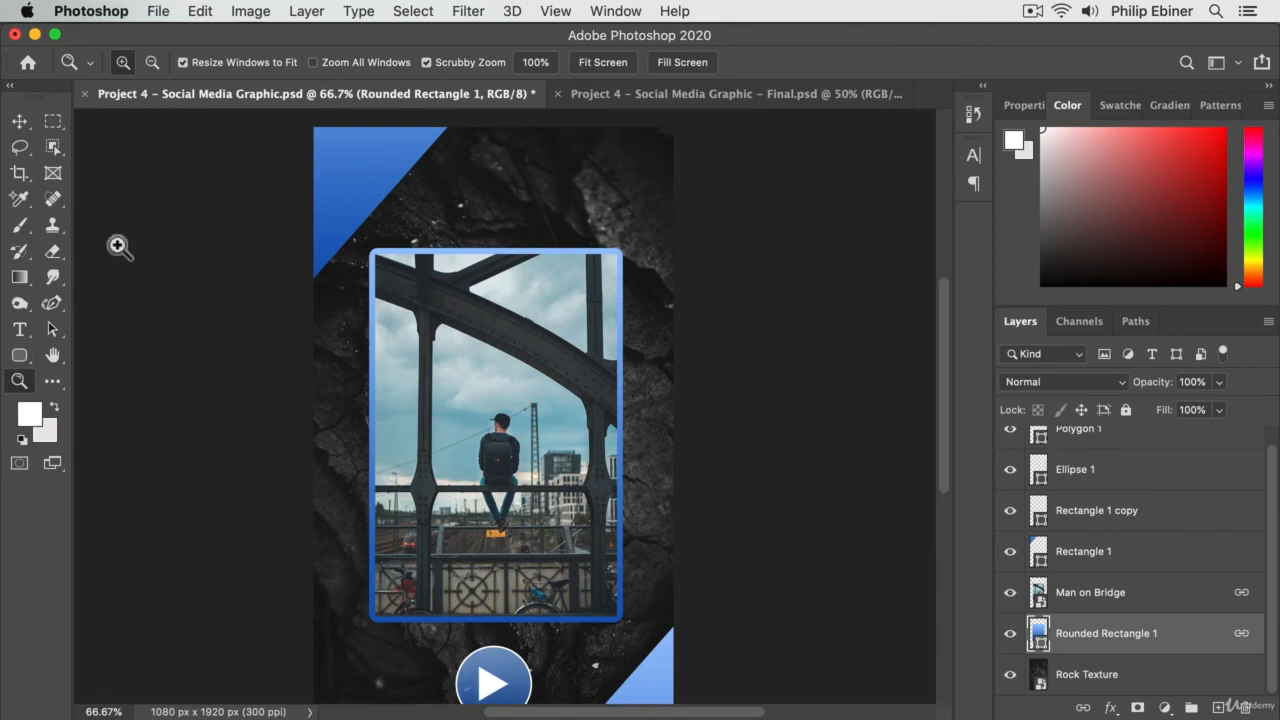
click(20, 356)
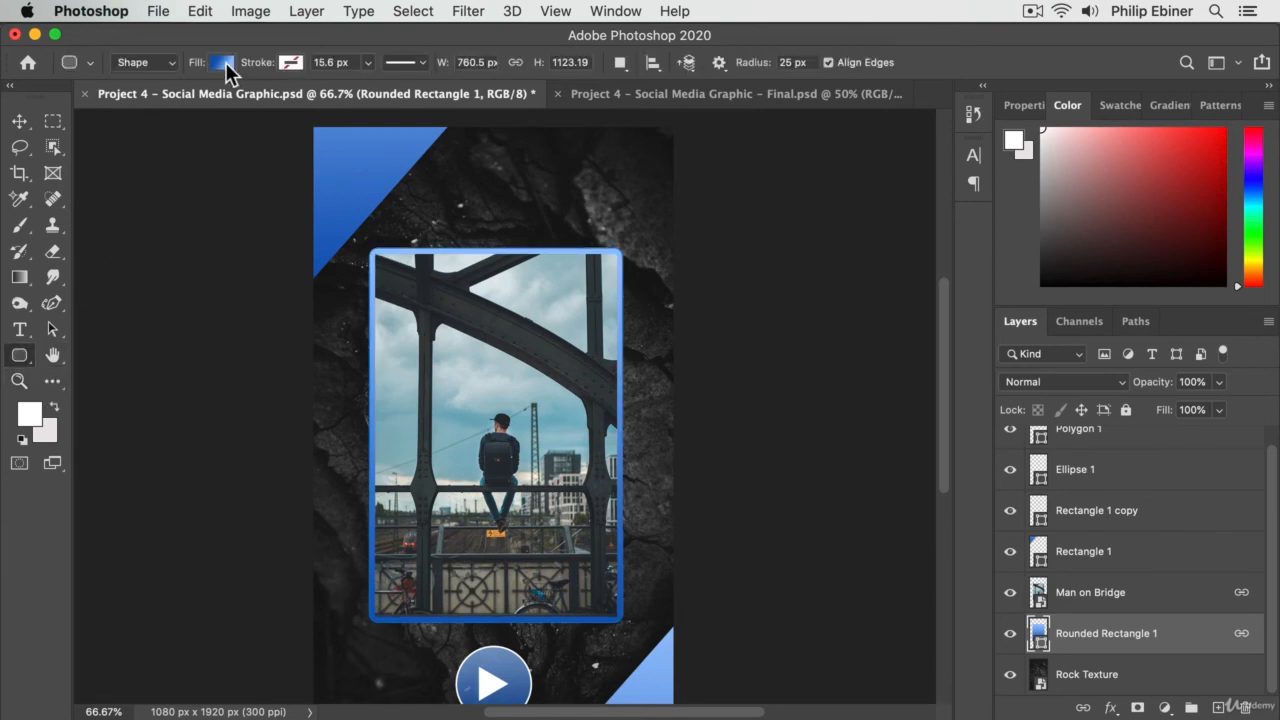
double_click(1040, 645)
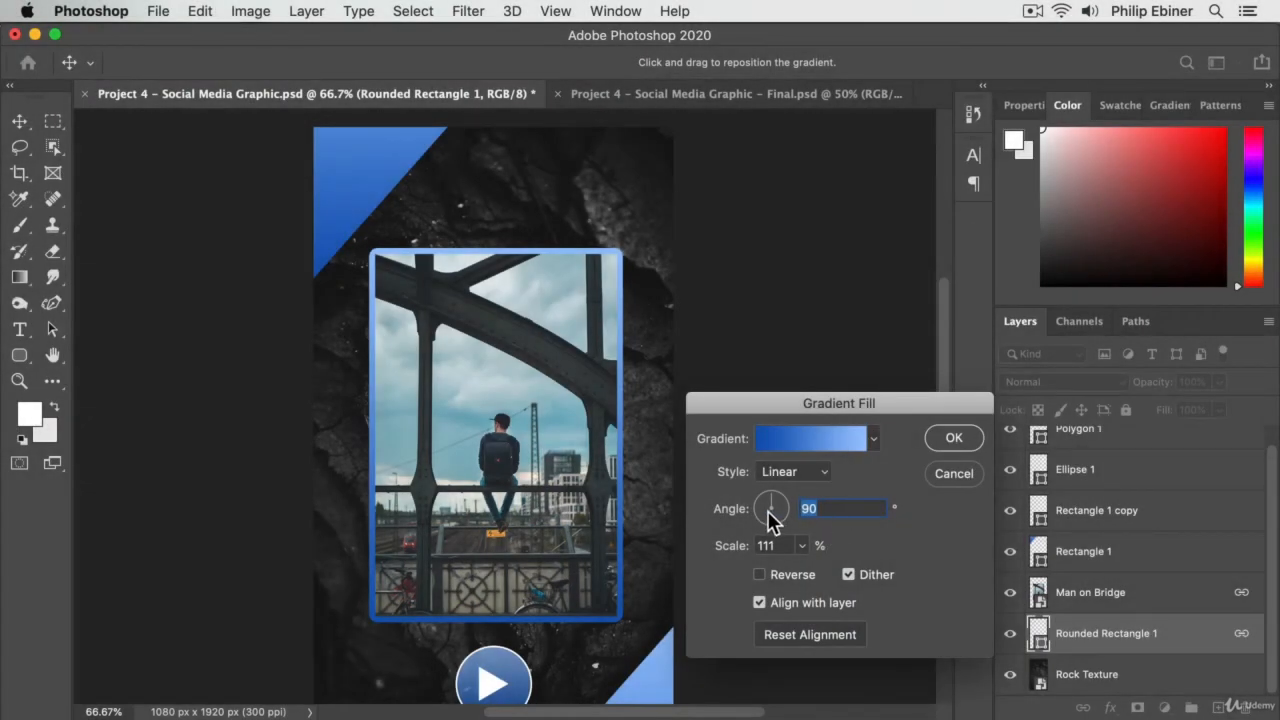
drag(770, 518, 777, 497)
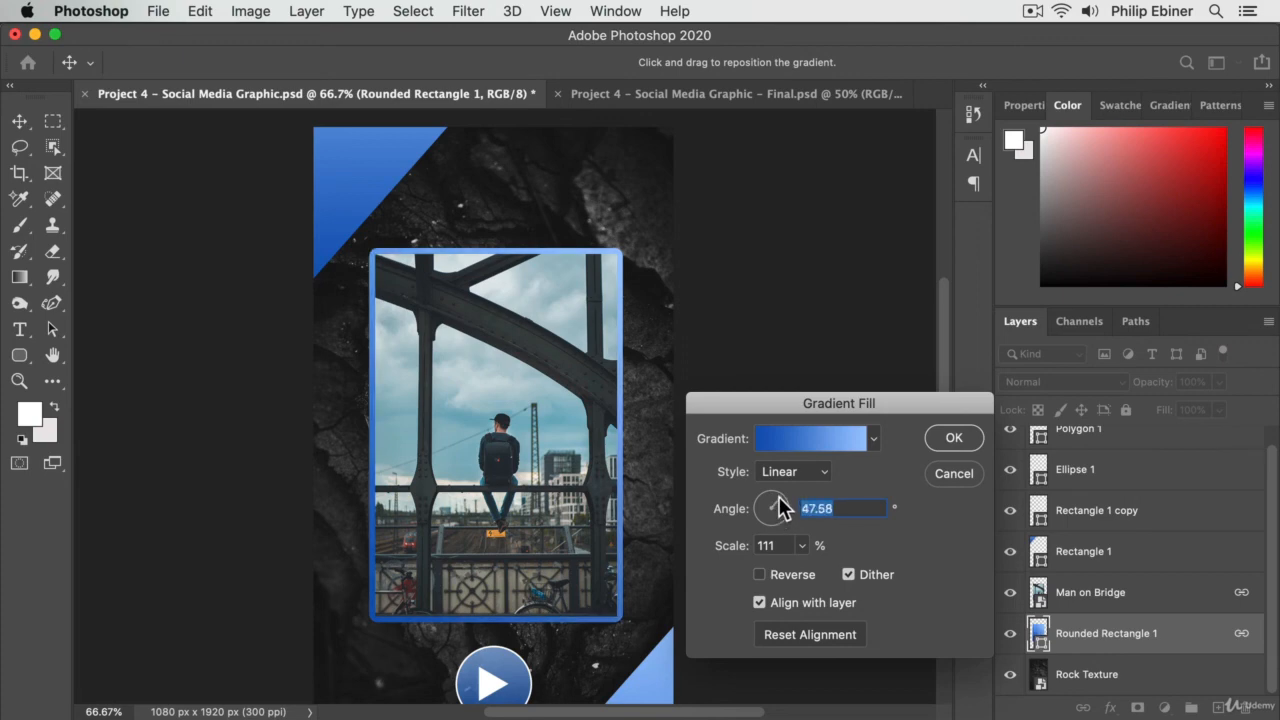
click(955, 439)
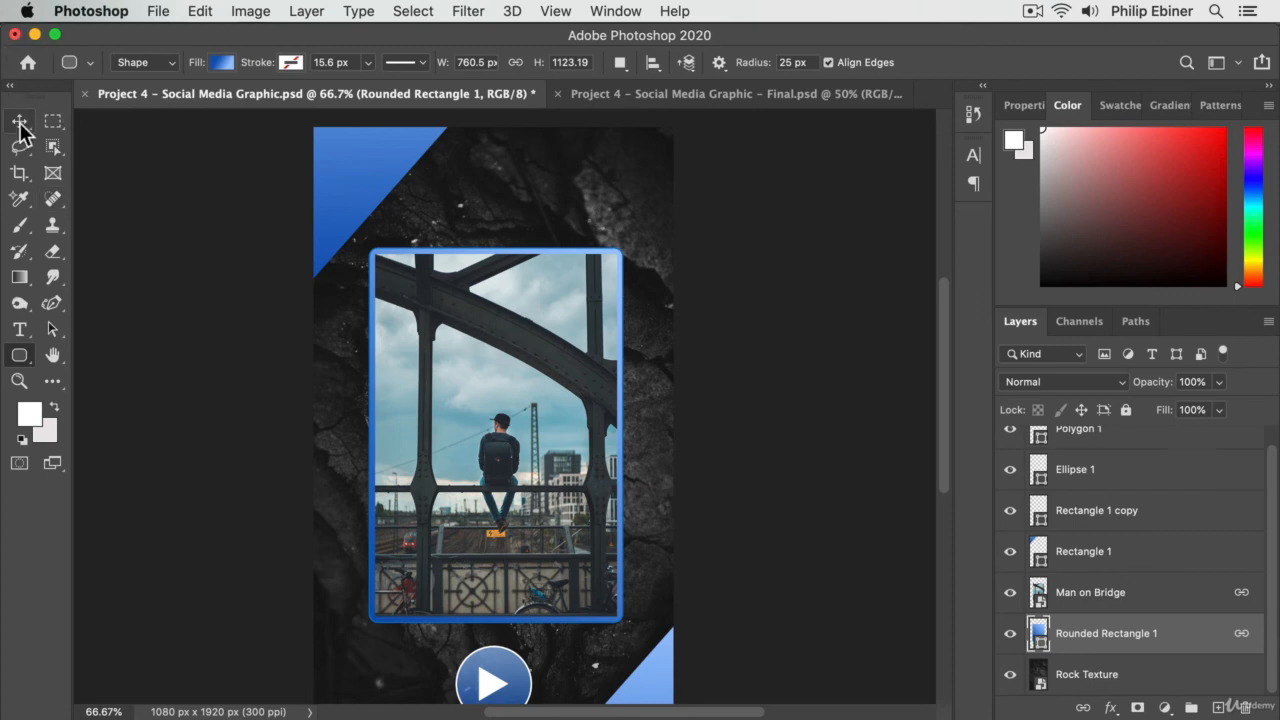
- Compare the whole graphic with the finished reference in Project 4 – Social Media Graphic – Final.psd
click(19, 121)
key(z)
alt+click(669, 514)
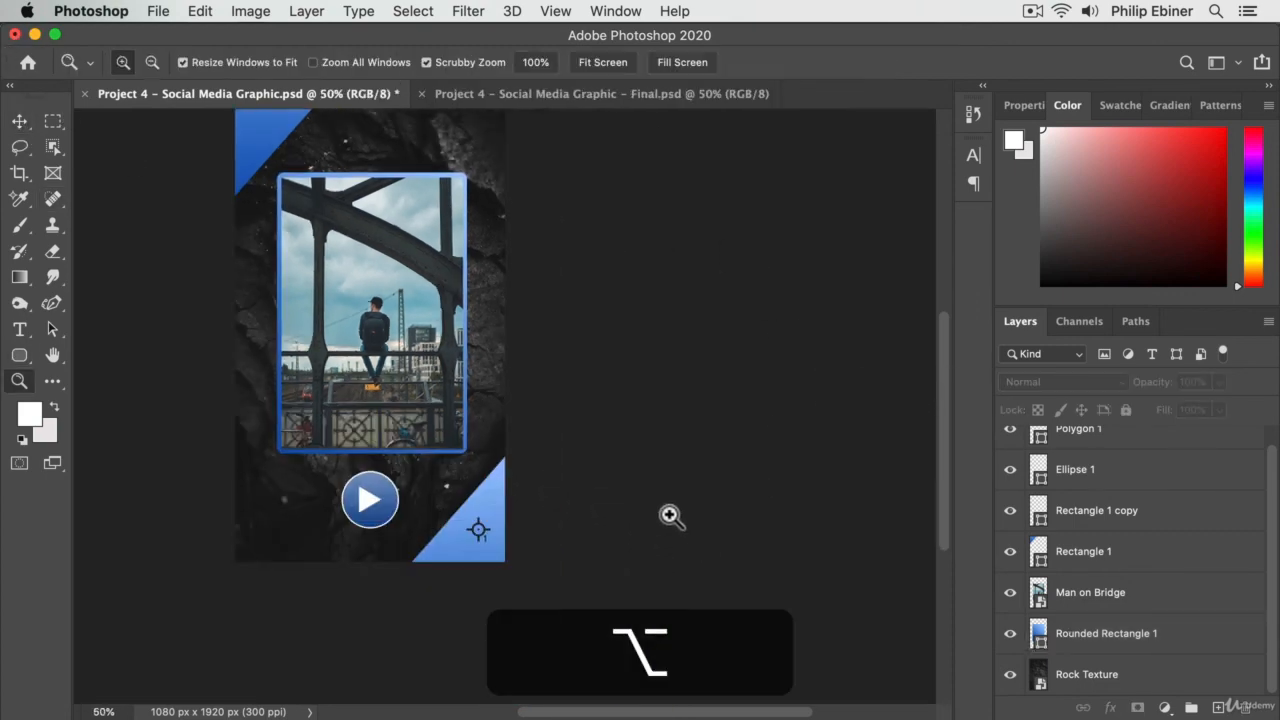
drag(458, 421, 550, 424)
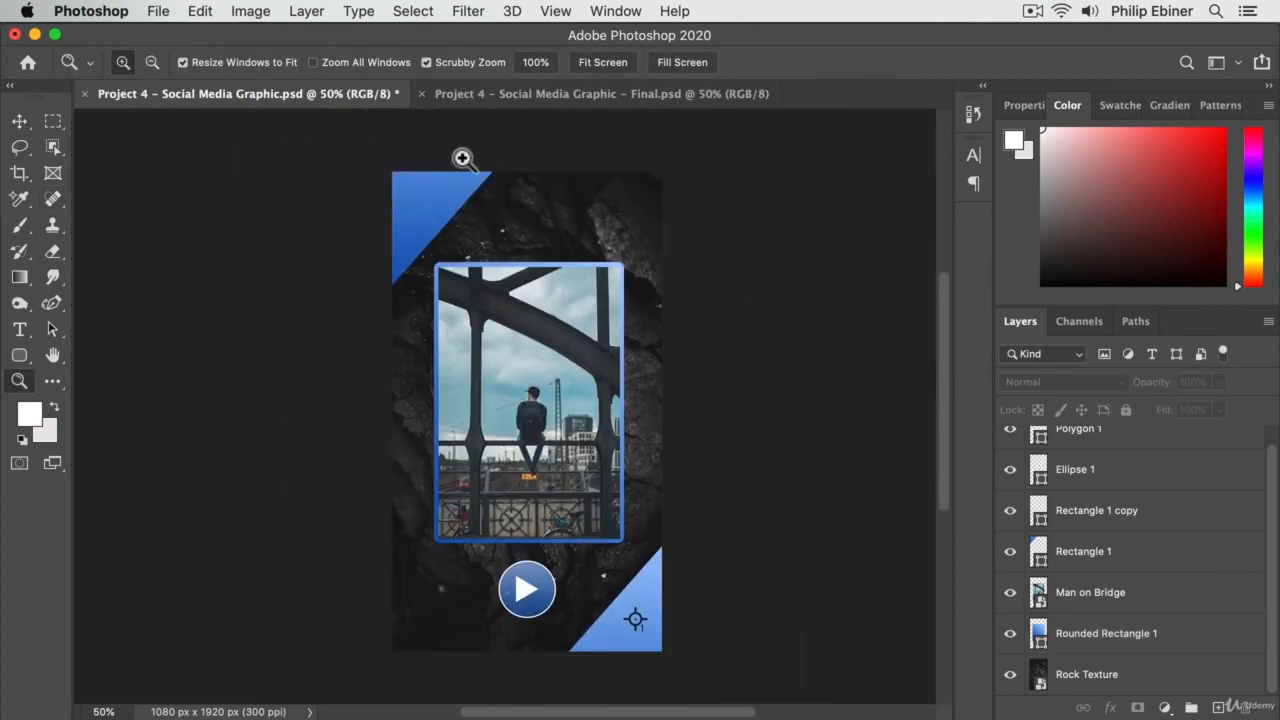
click(487, 94)
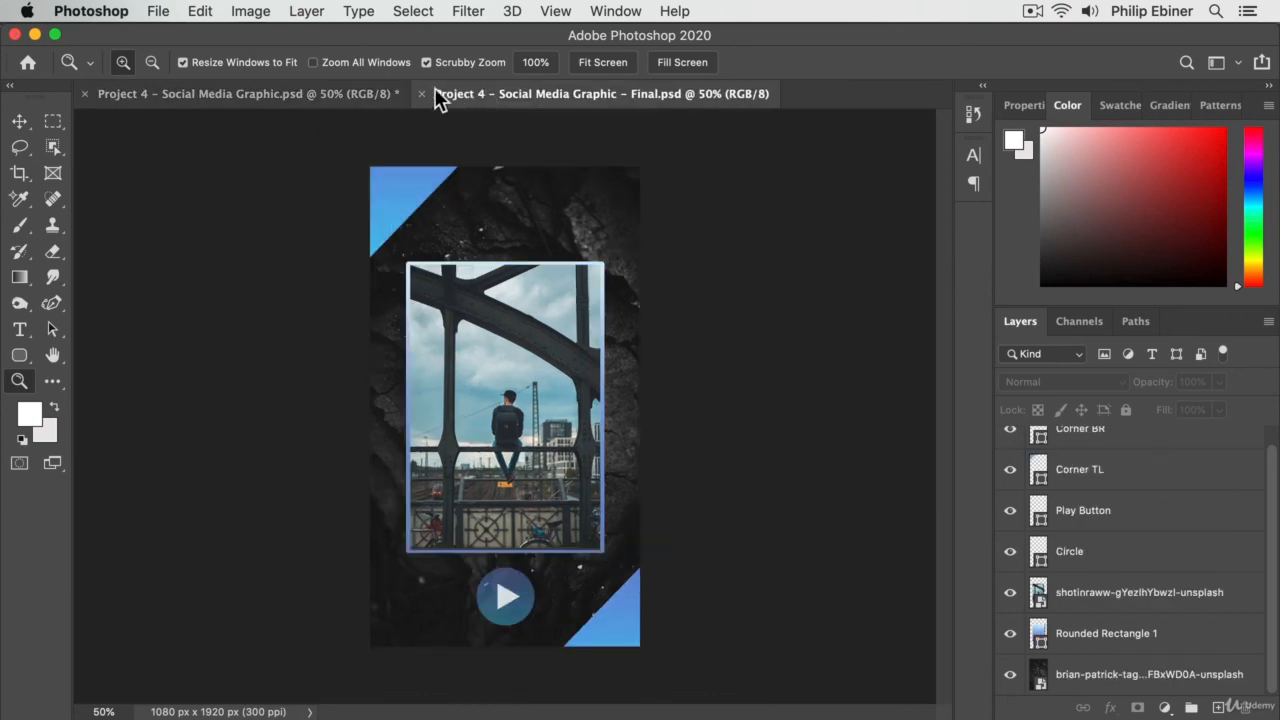
click(308, 88)
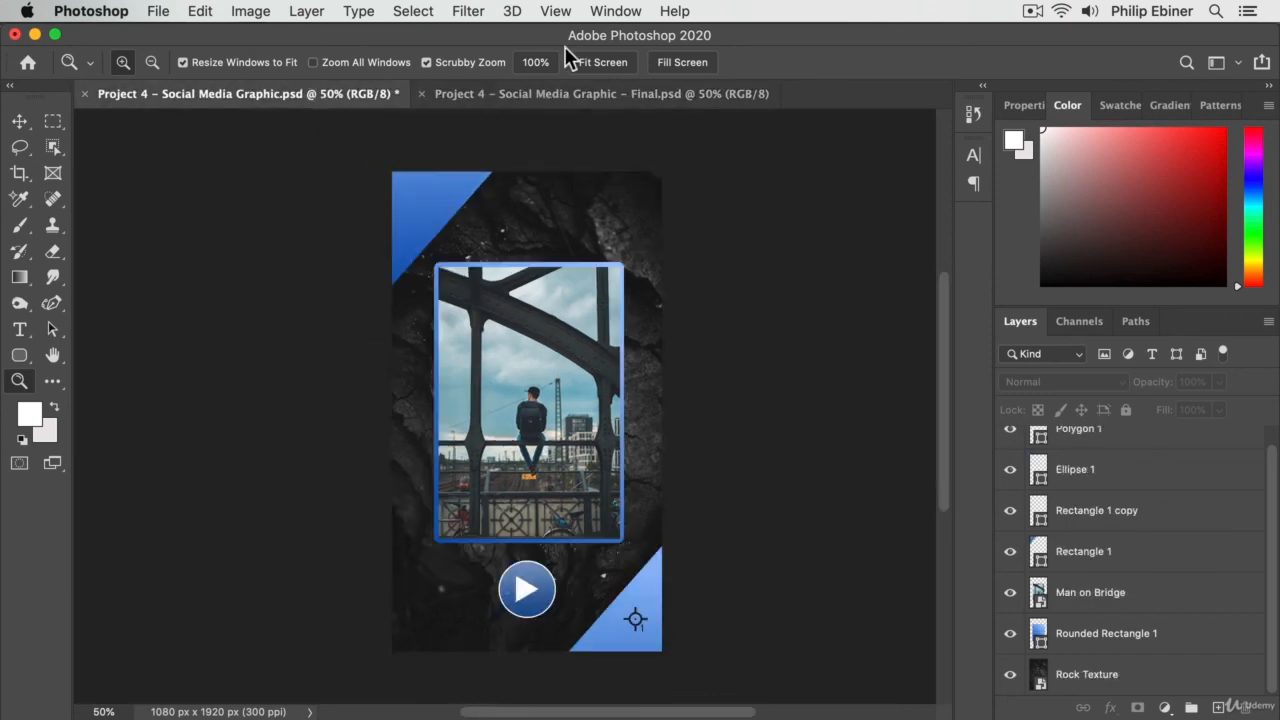
click(549, 93)
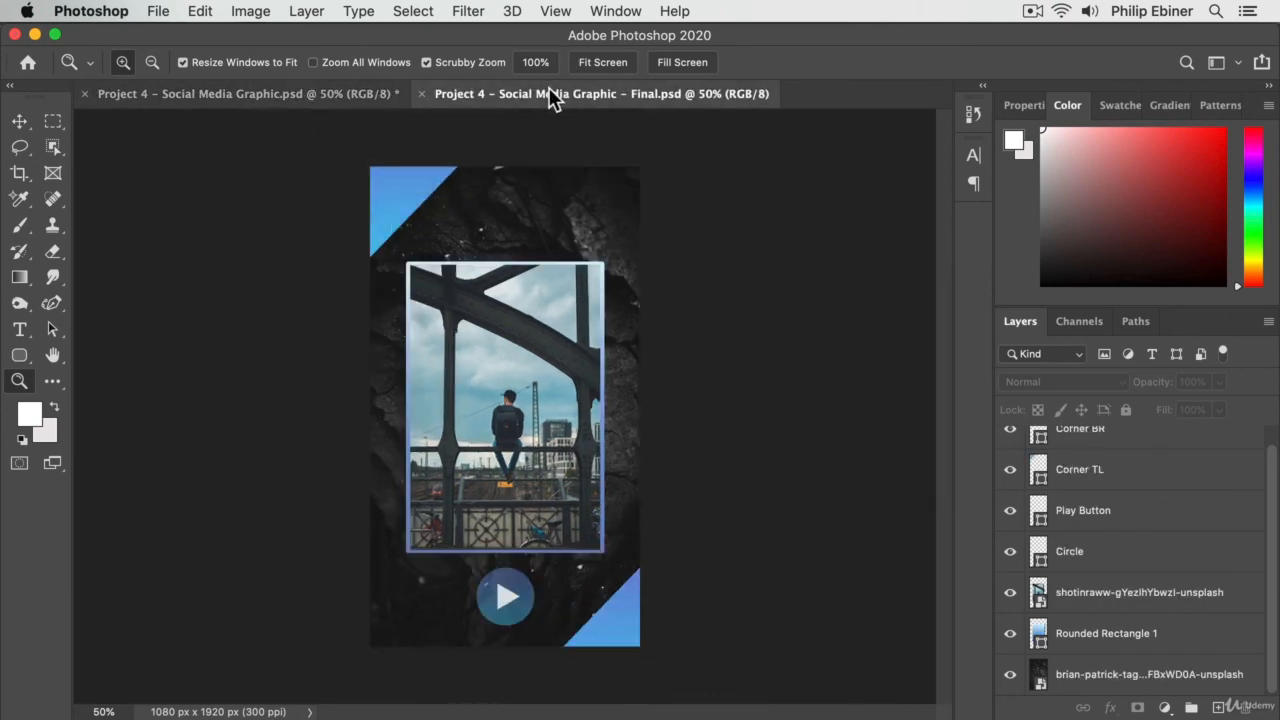
click(374, 93)
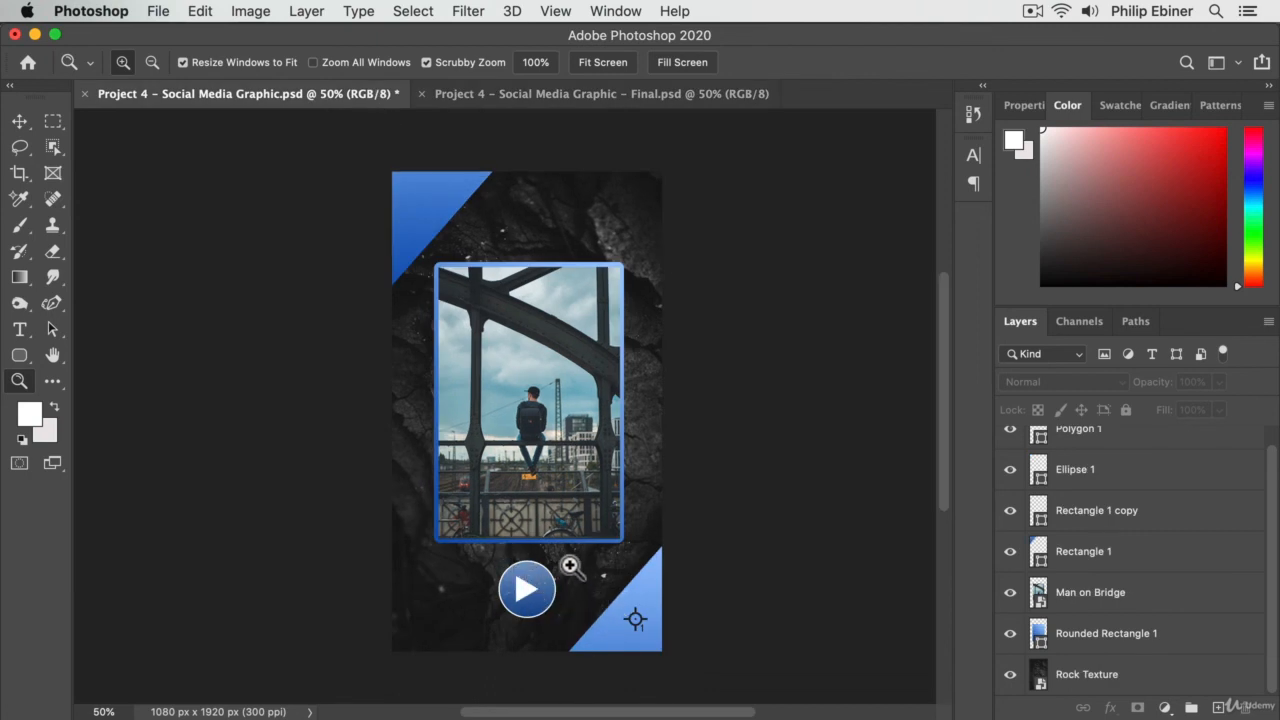
- Unlink Polygon 1 from Ellipse 1 and nudge the play triangle slightly right so it looks centred in its circle
key(v)
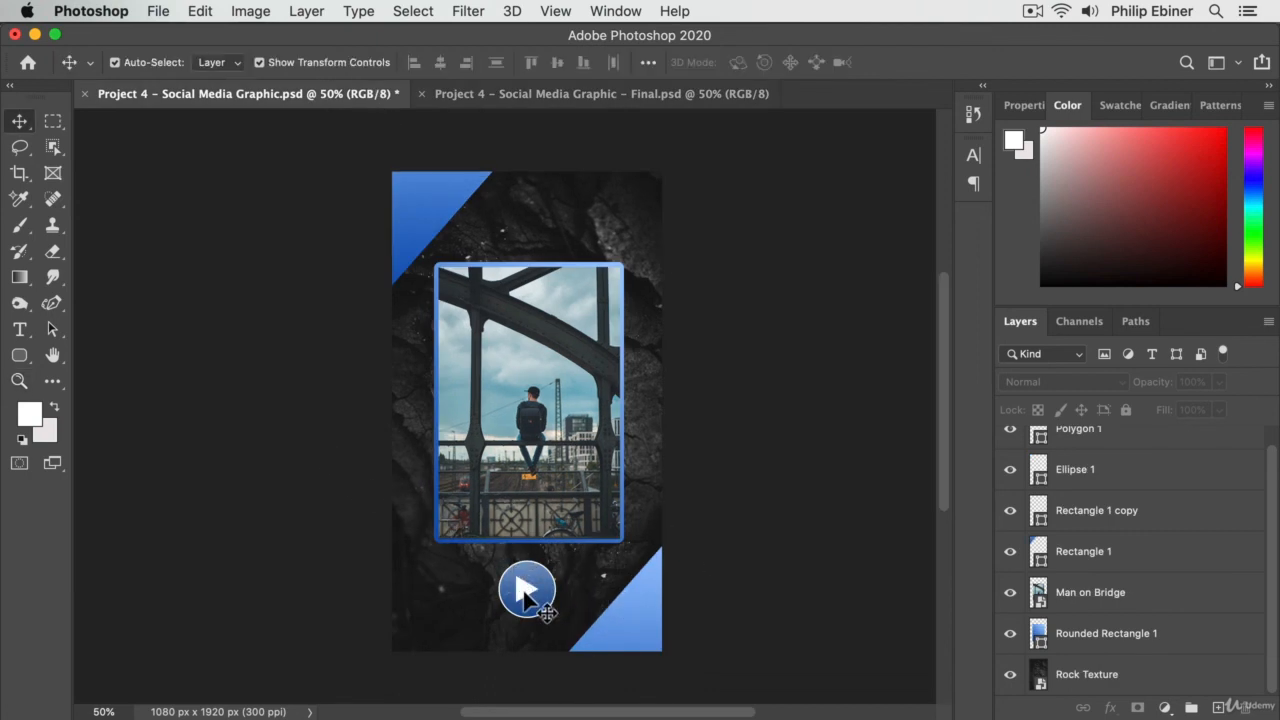
click(541, 601)
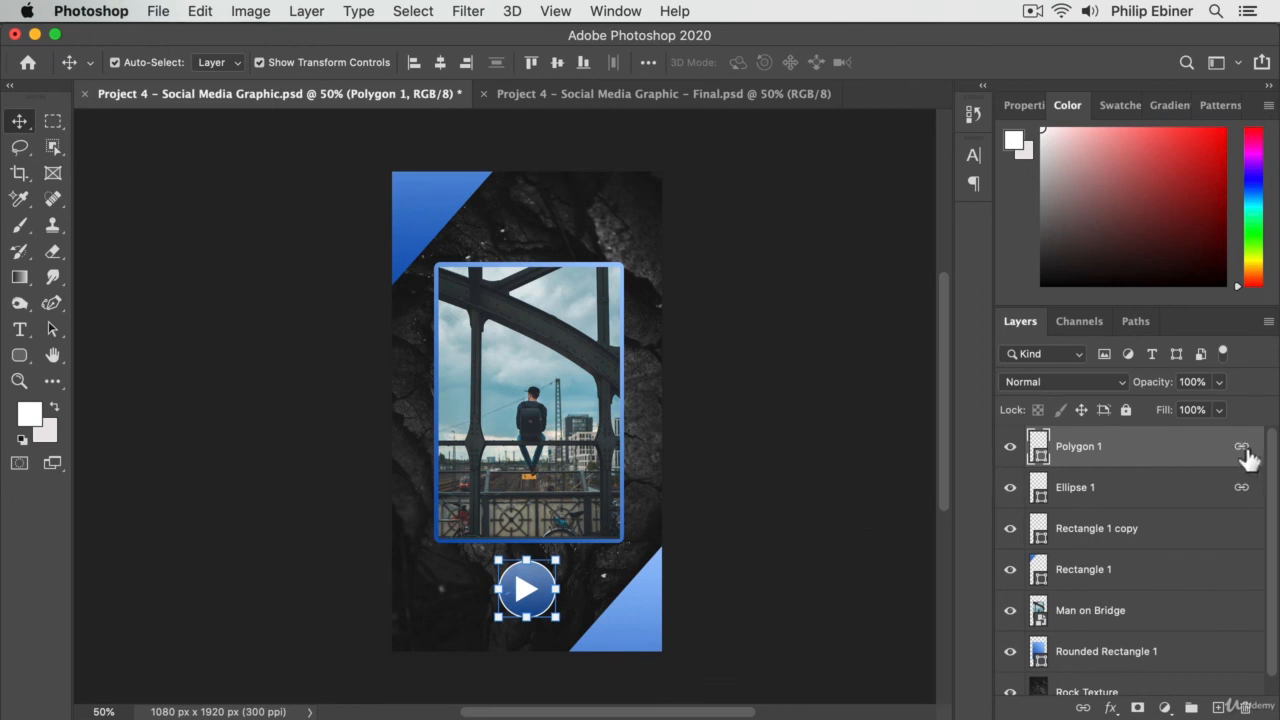
click(1082, 706)
key(Right)
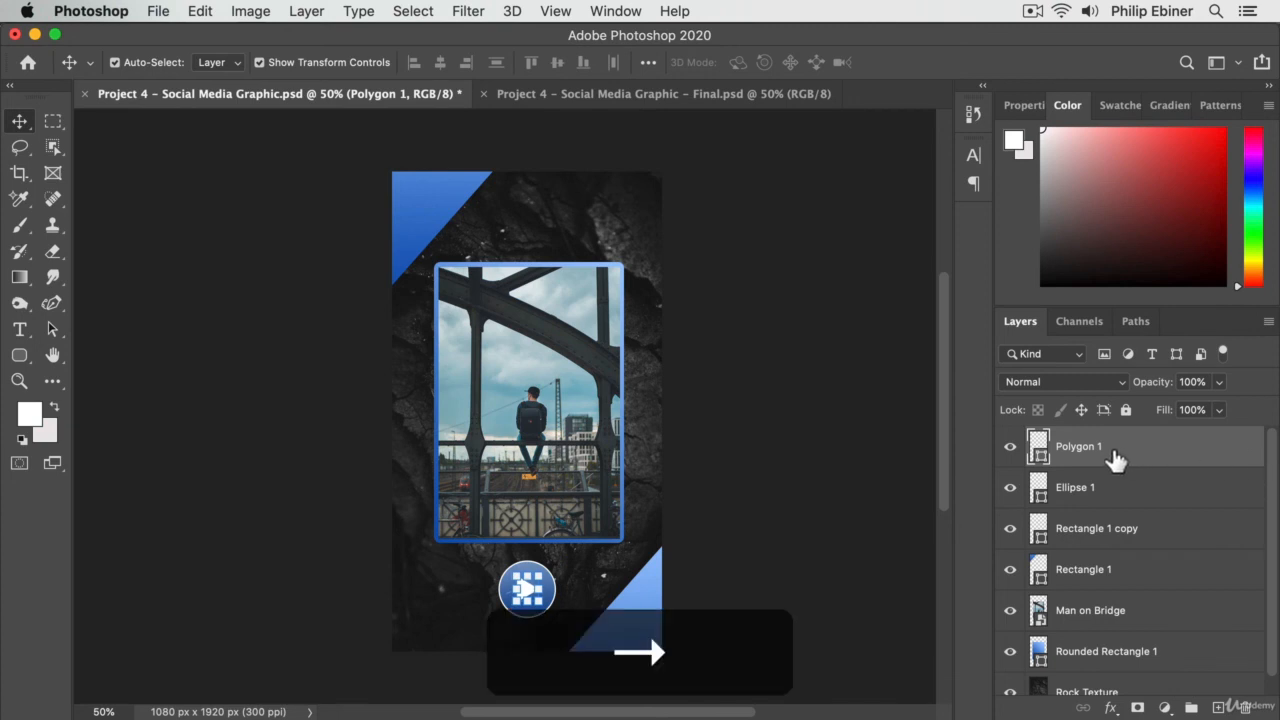
click(846, 484)
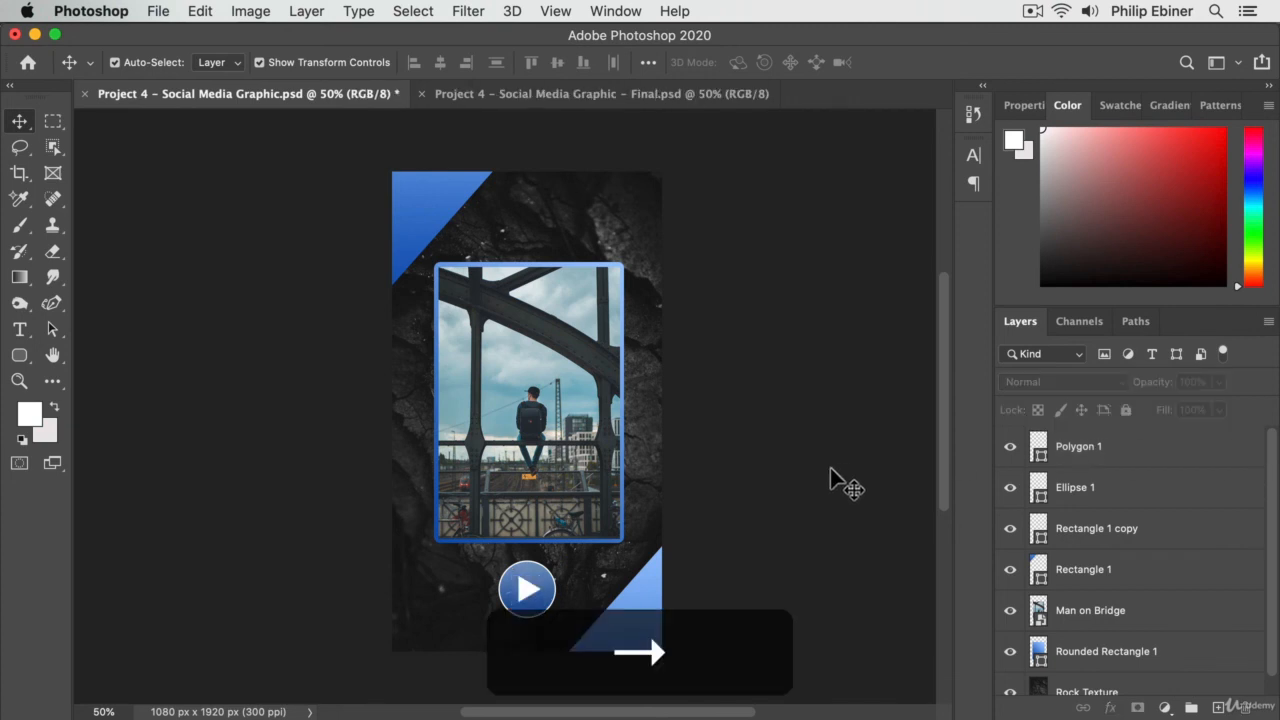
click(1140, 460)
key(shift+Left)
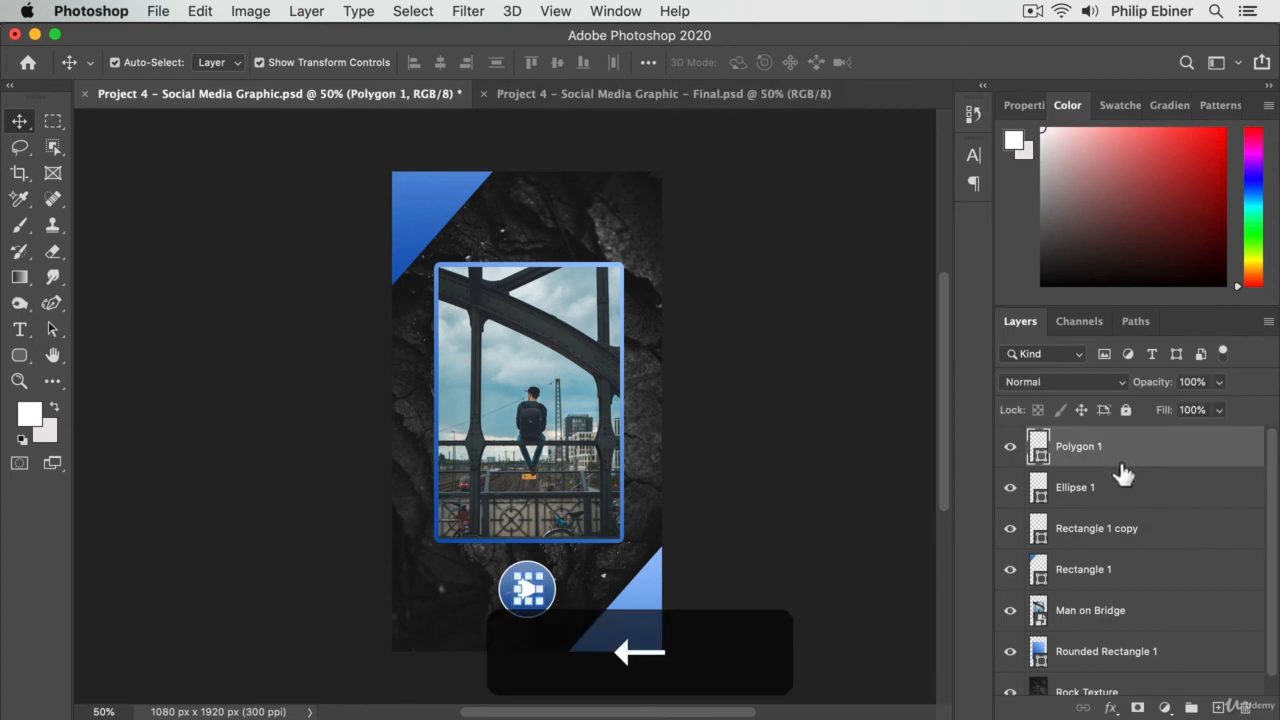
- Link Polygon 1 and Ellipse 1 together again and clear the layer selection
shift+click(1110, 487)
click(1082, 706)
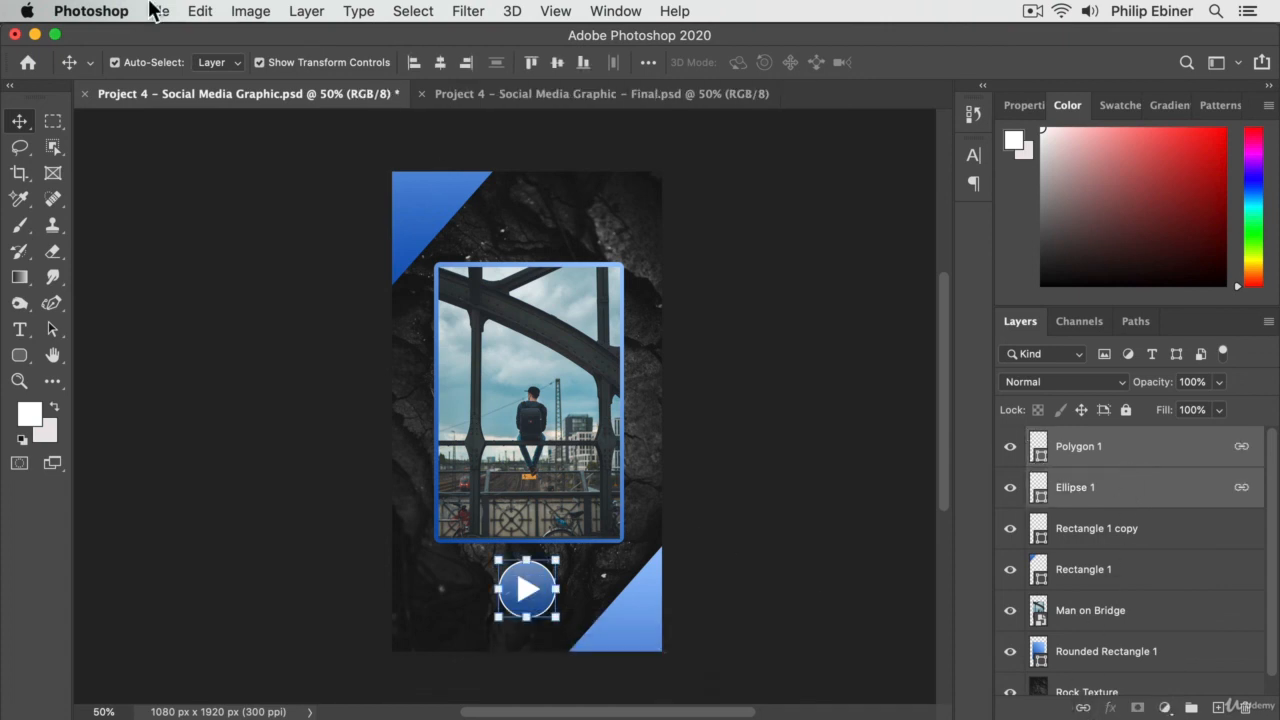
click(919, 320)
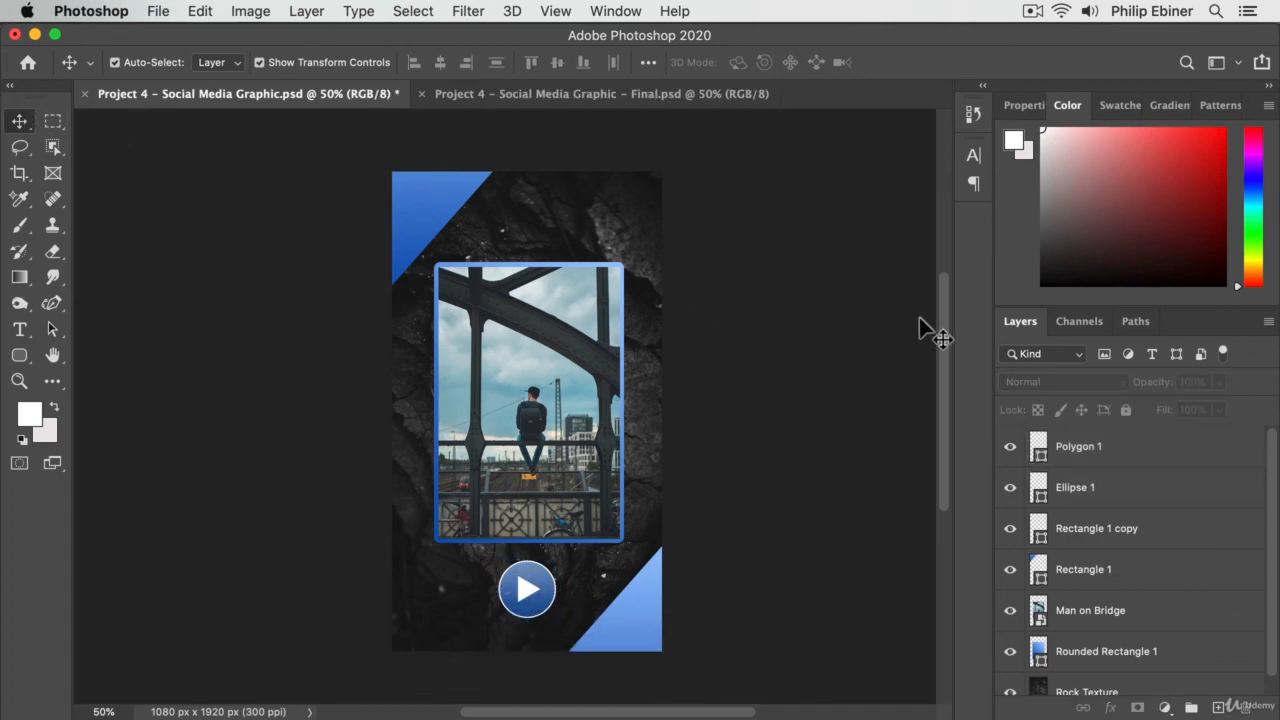